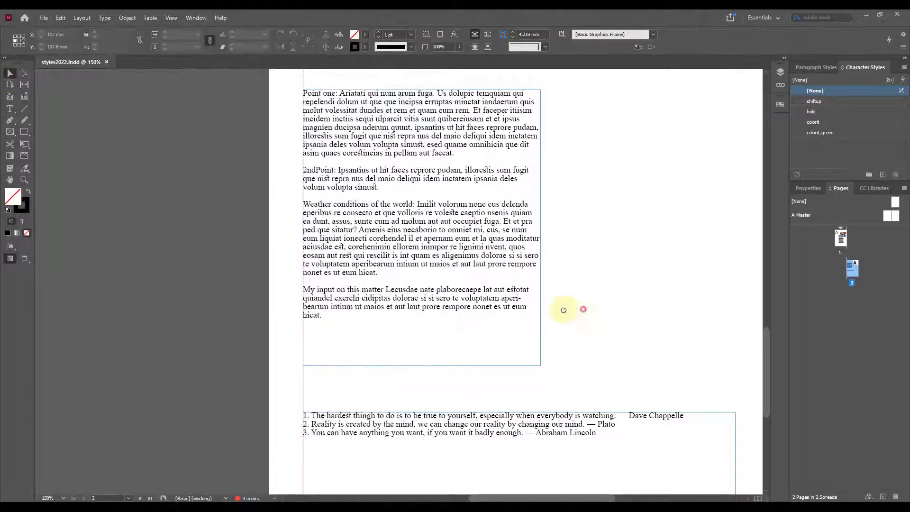
Place the text cursor in the first body paragraph and display the document's paragraph styles
drag(563, 309, 465, 300)
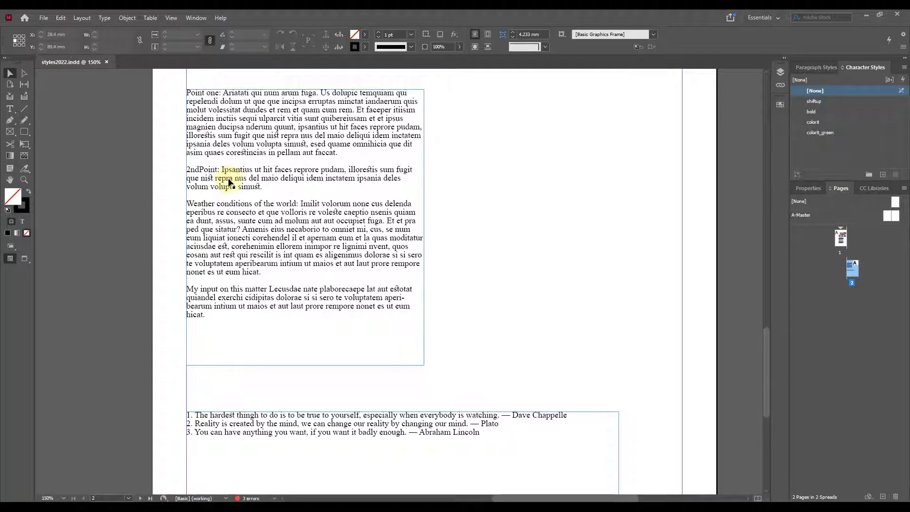
click(11, 109)
click(255, 143)
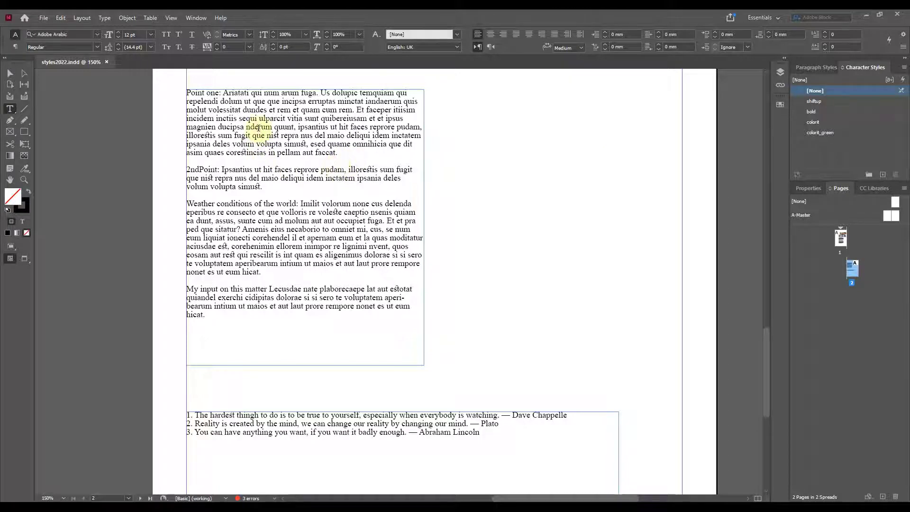
click(258, 127)
click(817, 68)
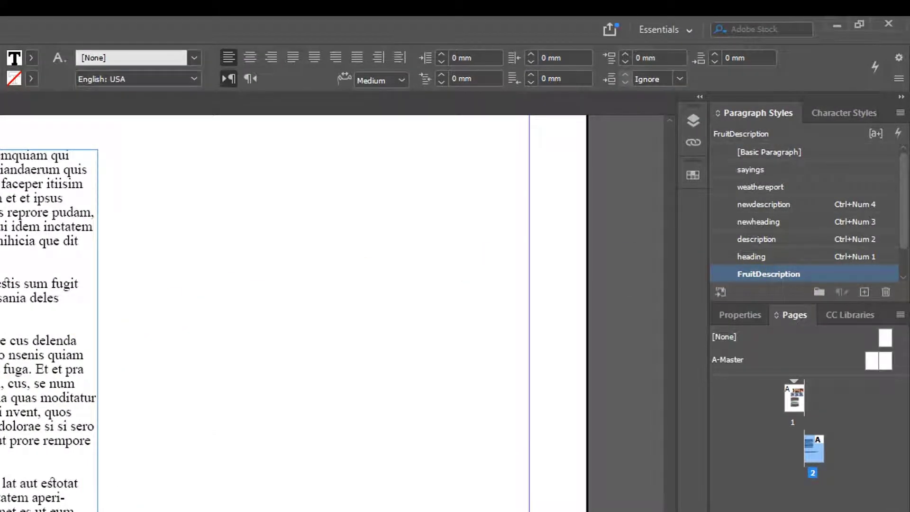
drag(203, 189, 16, 115)
click(119, 231)
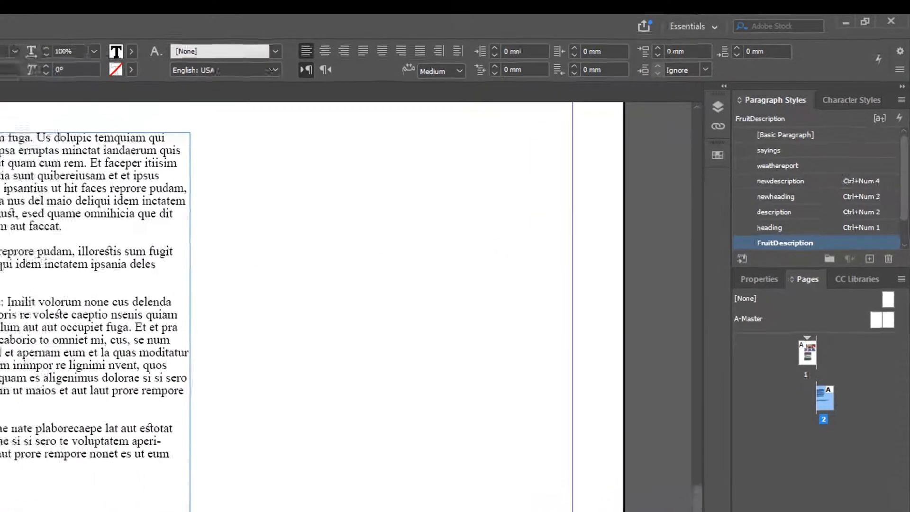
click(190, 344)
drag(191, 345, 189, 392)
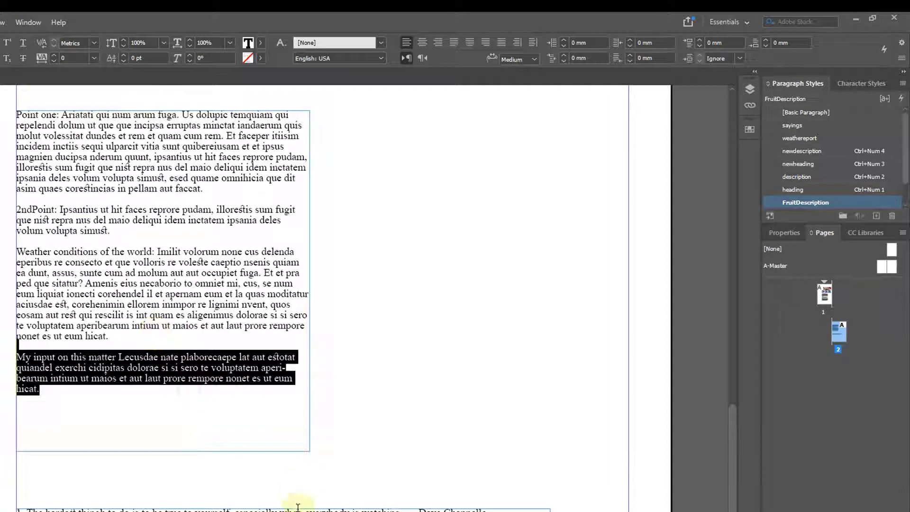
drag(265, 511, 250, 494)
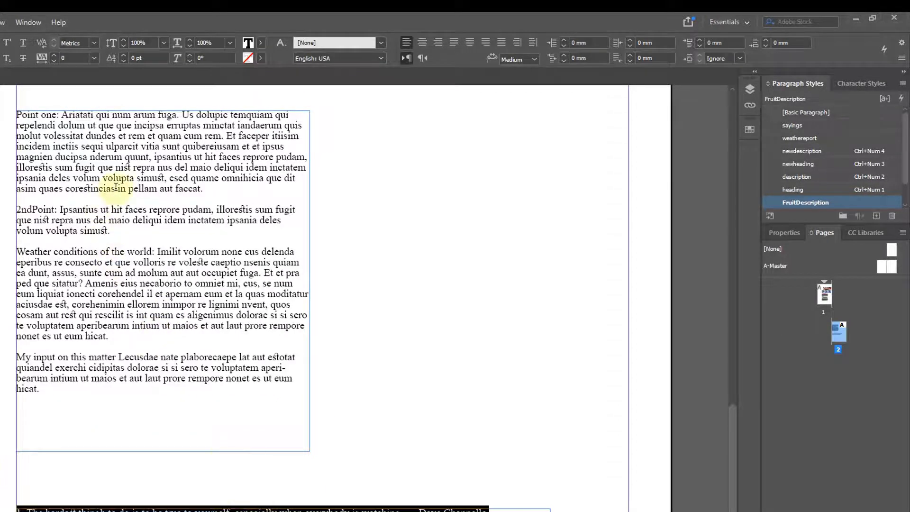
click(143, 154)
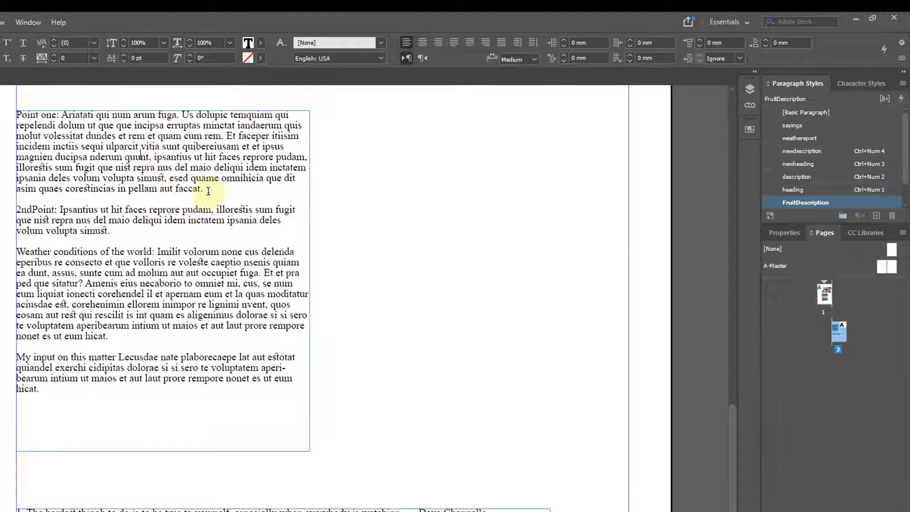
Apply the weathereport paragraph style to the whole "Point one" paragraph
drag(208, 191, 2, 115)
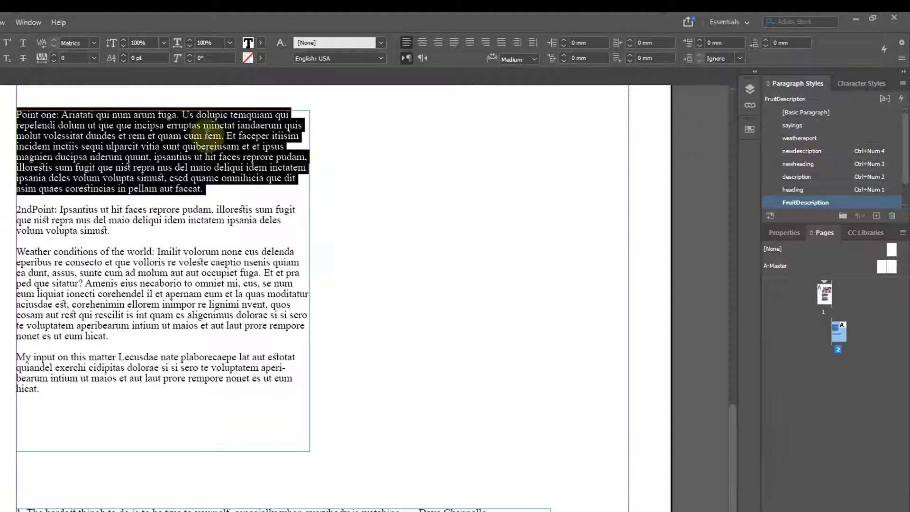
click(799, 138)
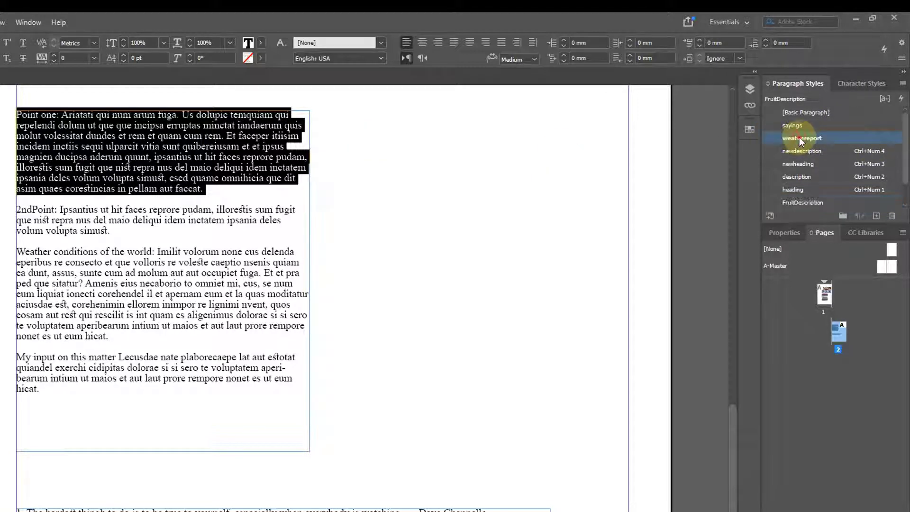
click(156, 160)
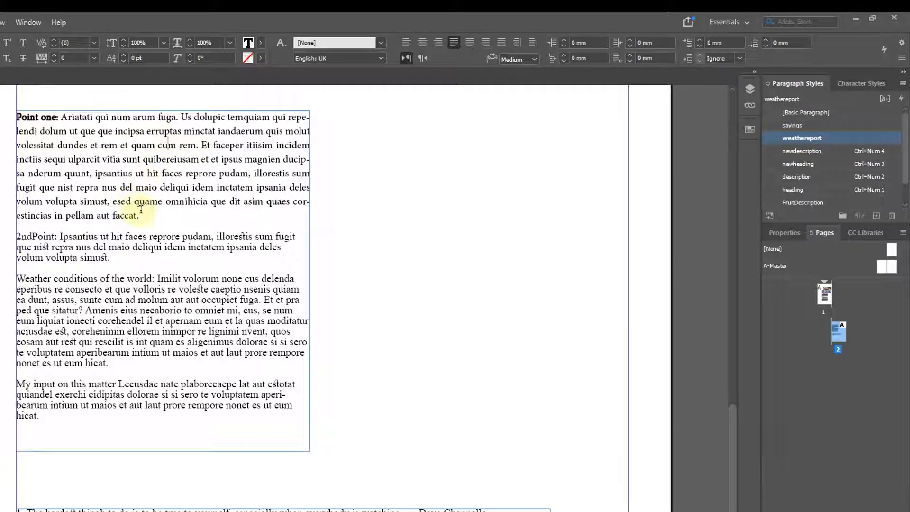
Examine the formatting of the "Point one:" lead-in against the body text that follows it
drag(138, 217, 16, 119)
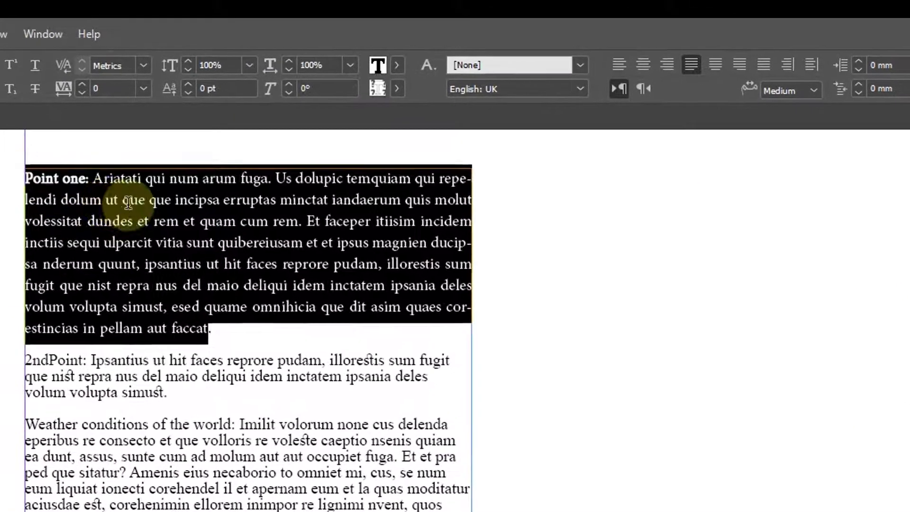
click(128, 203)
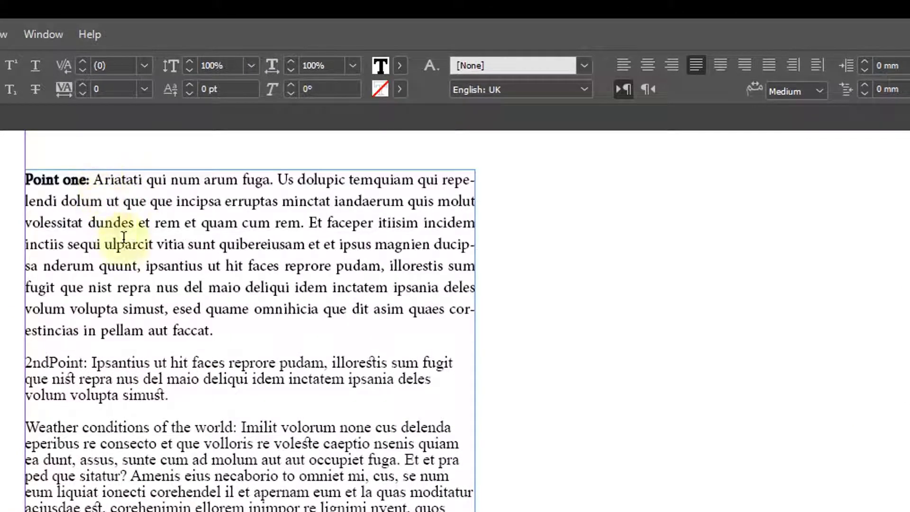
drag(213, 331, 15, 168)
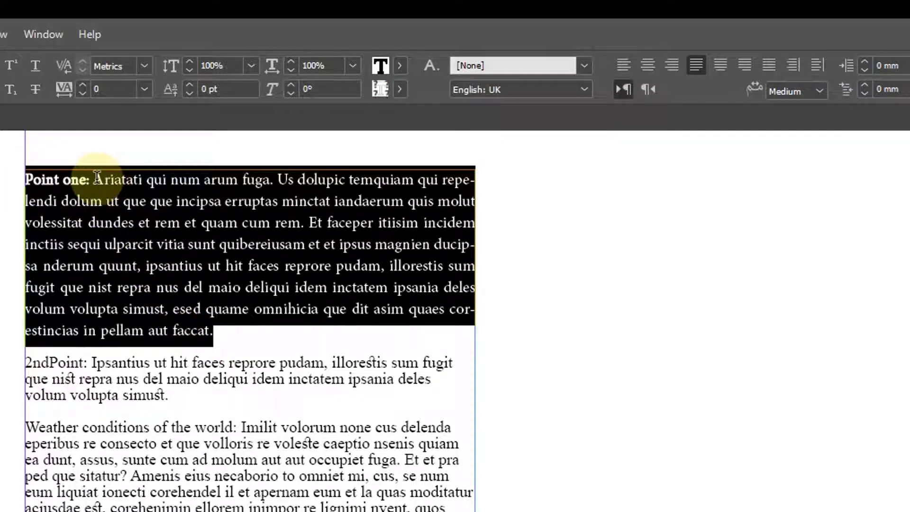
drag(88, 180, 24, 178)
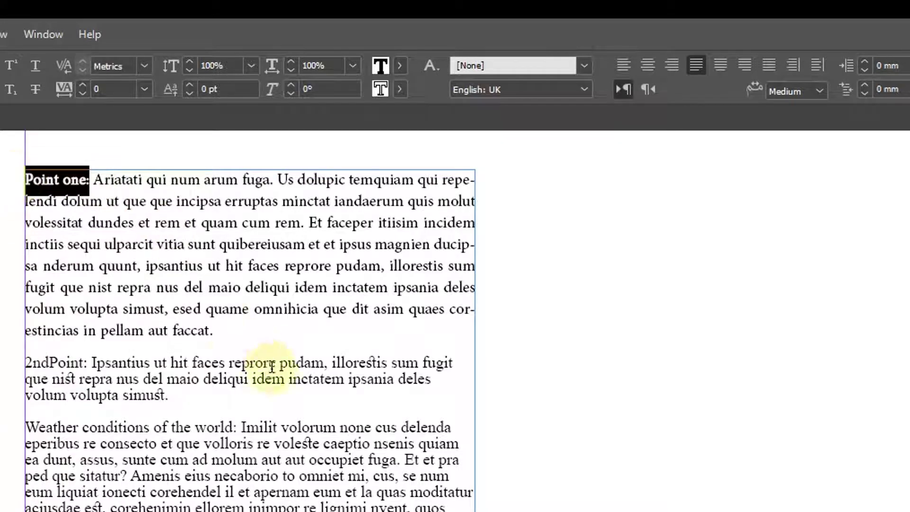
drag(214, 330, 85, 178)
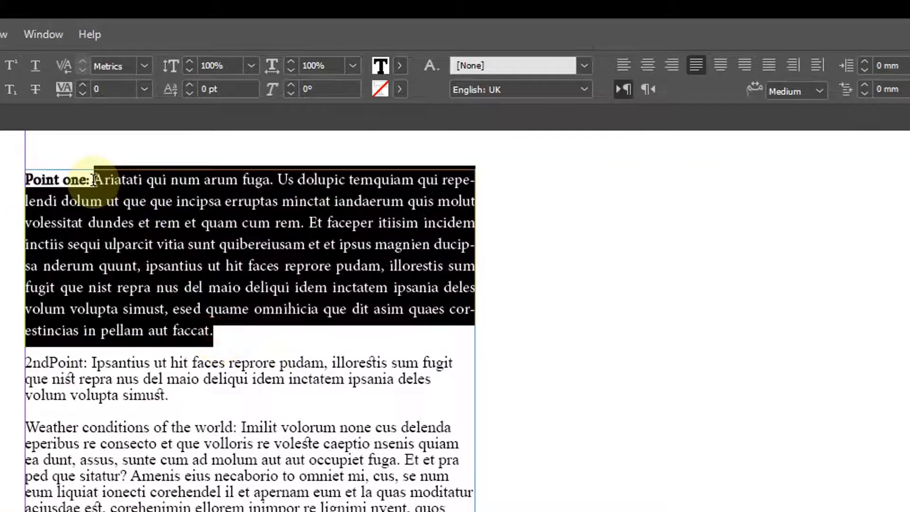
click(207, 257)
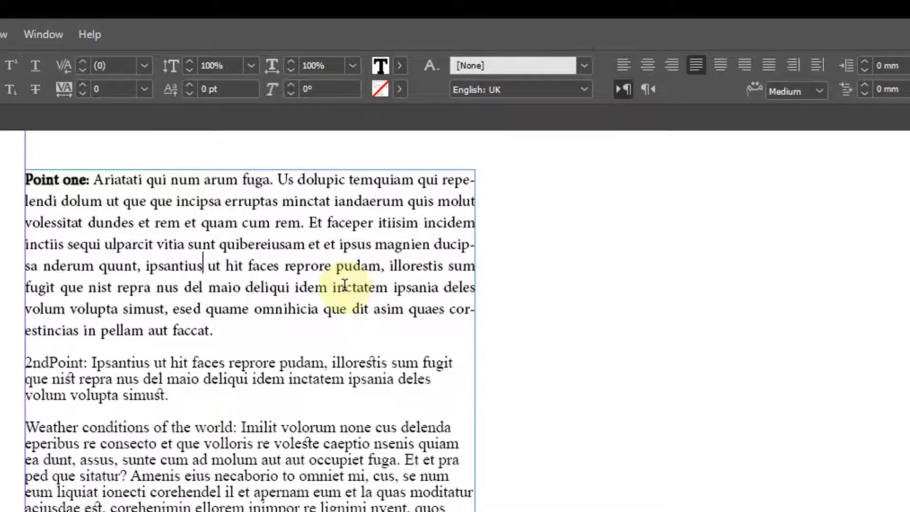
Apply the weathereport paragraph style to the "2ndPoint" paragraph
click(212, 398)
shift+click(8, 358)
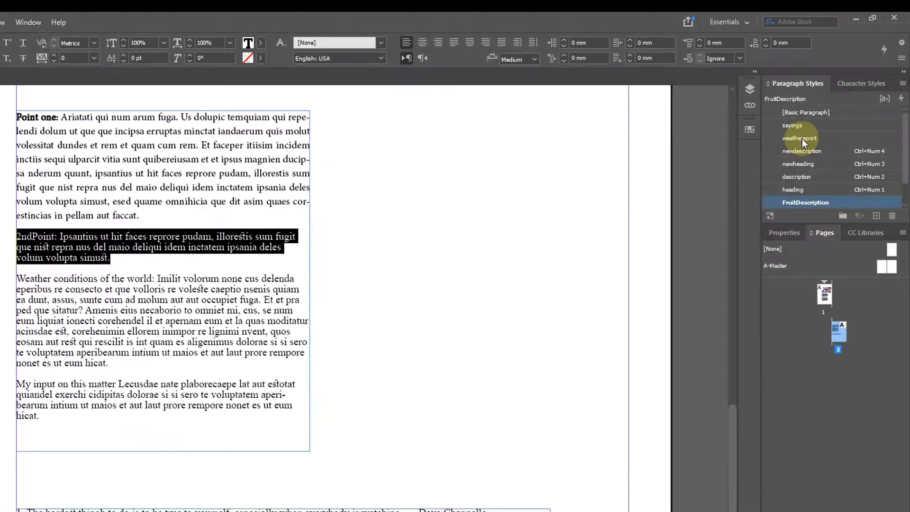
click(802, 139)
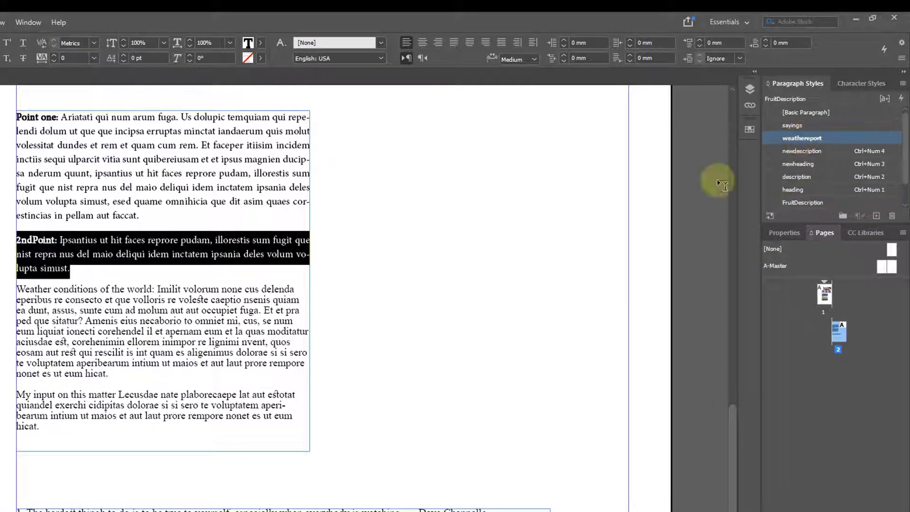
click(100, 263)
shift+click(17, 240)
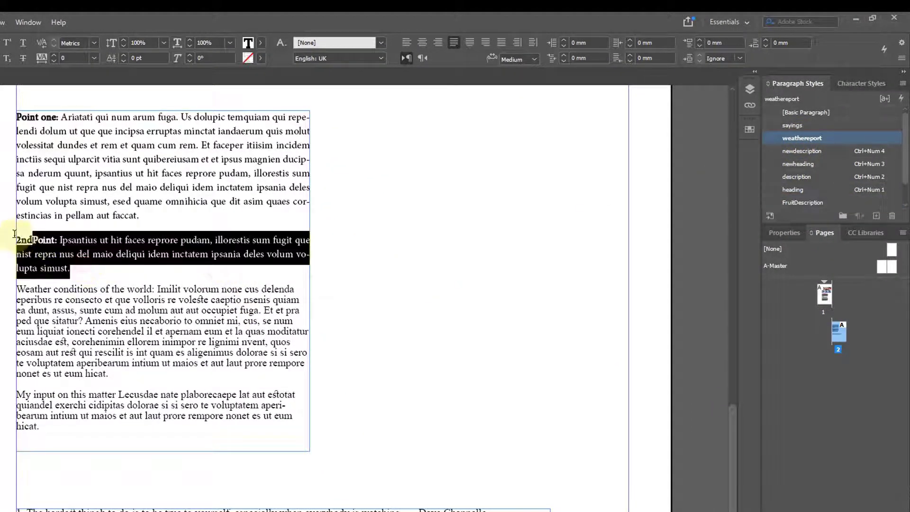
click(148, 254)
drag(85, 267, 14, 114)
click(111, 201)
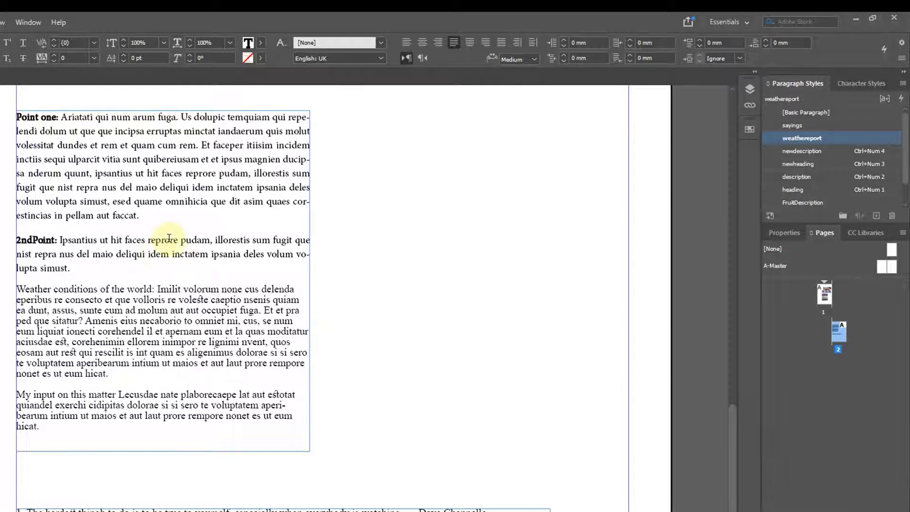
drag(102, 300, 23, 110)
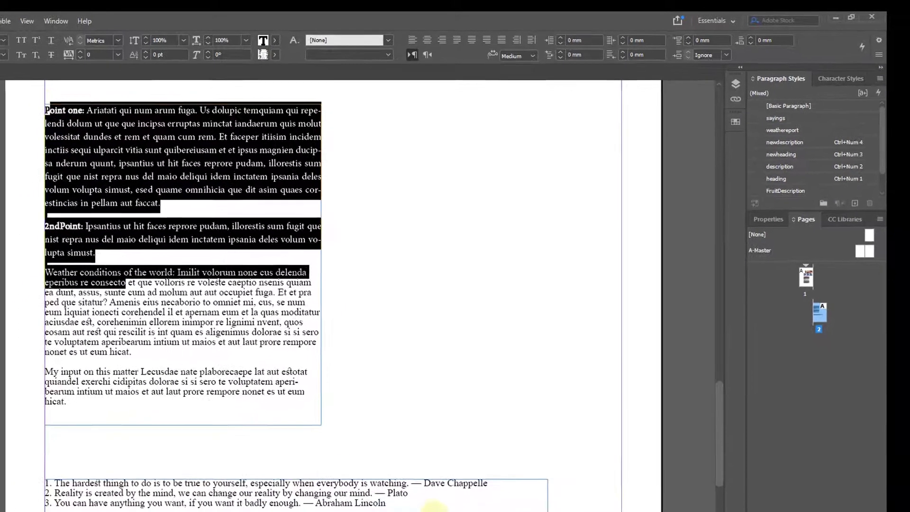
drag(417, 505, 33, 476)
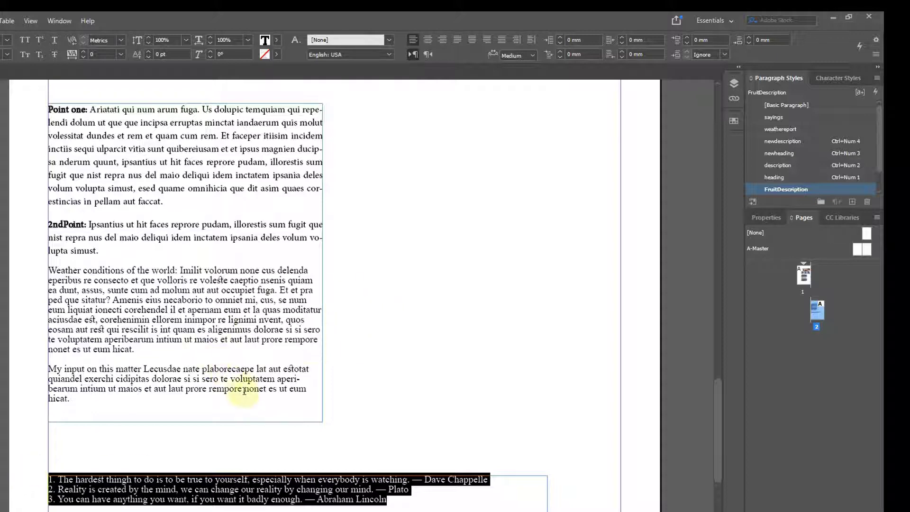
Apply the FruitDescription paragraph style to all four paragraphs in the upper text frame
drag(239, 398, 50, 105)
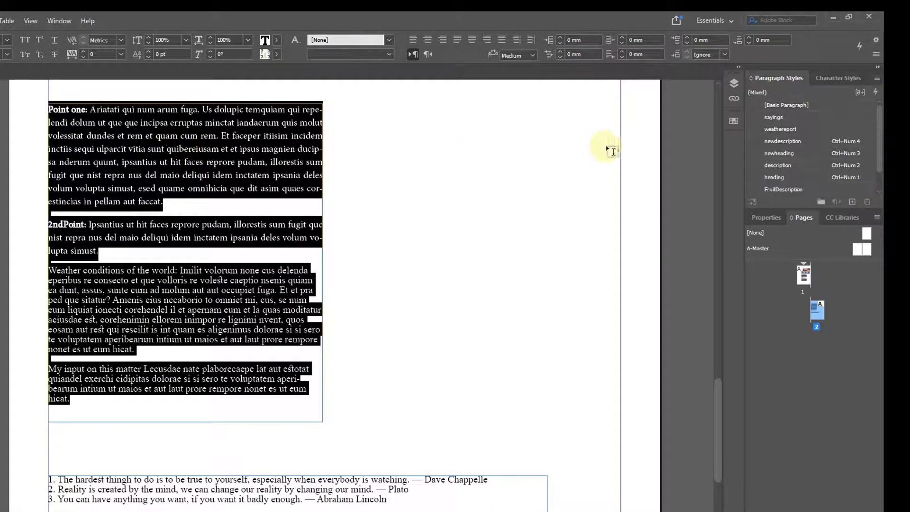
click(783, 189)
click(270, 184)
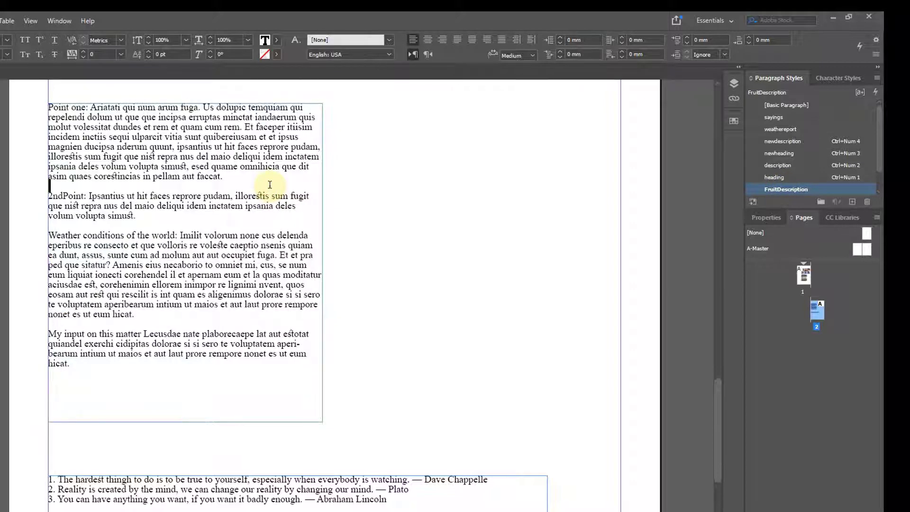
key(ctrl+a)
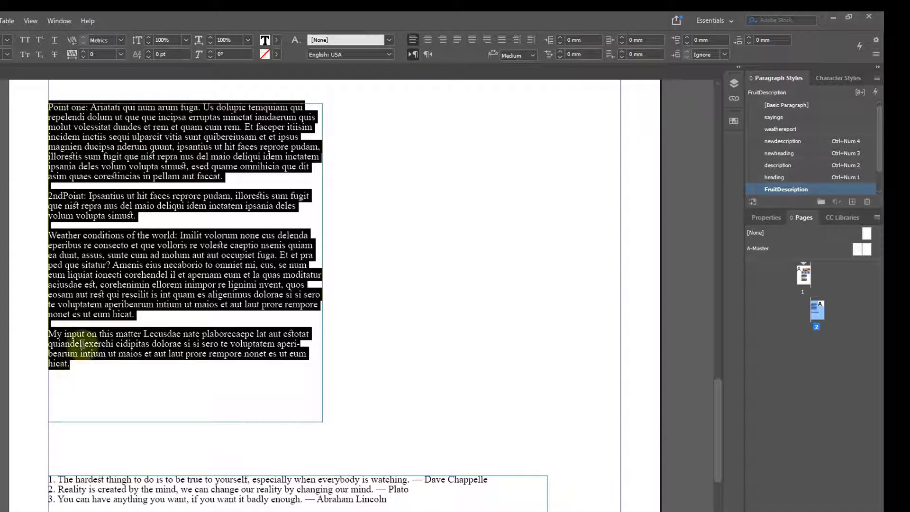
click(174, 176)
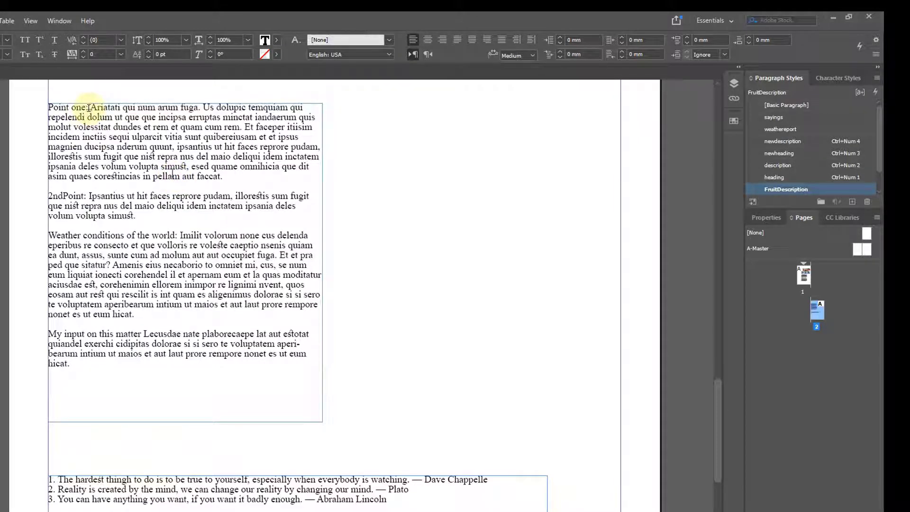
click(79, 367)
drag(79, 367, 12, 102)
scroll(112, 294, up, 3)
click(112, 294)
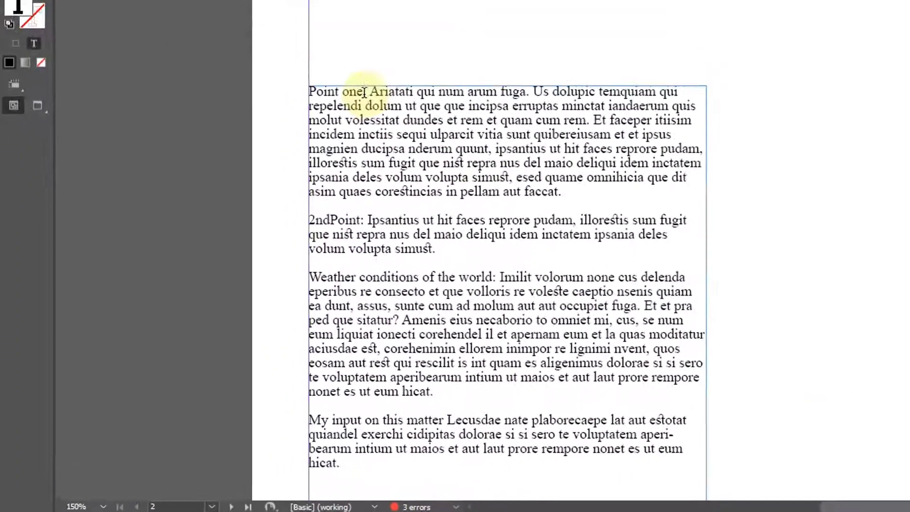
Examine the "Point one" and "2ndPoint" lead-ins and the colon that ends them
drag(370, 92, 300, 85)
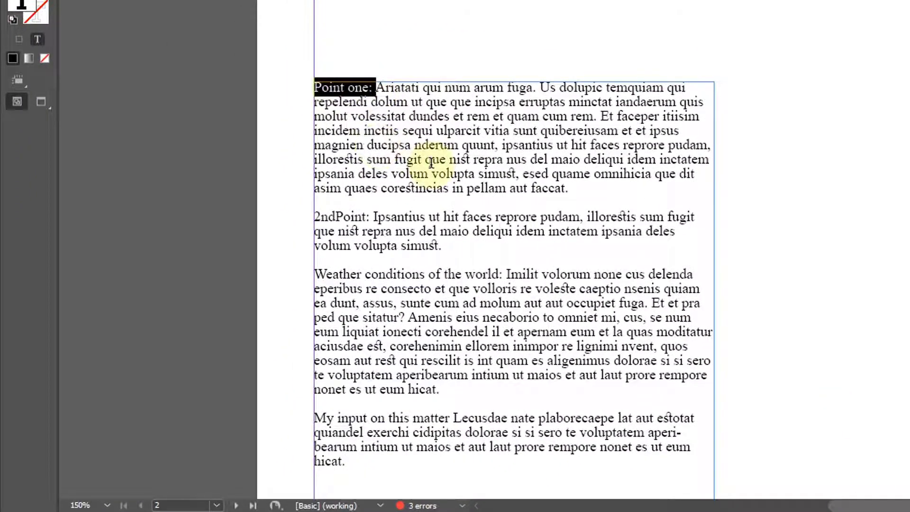
scroll(429, 156, down, 3)
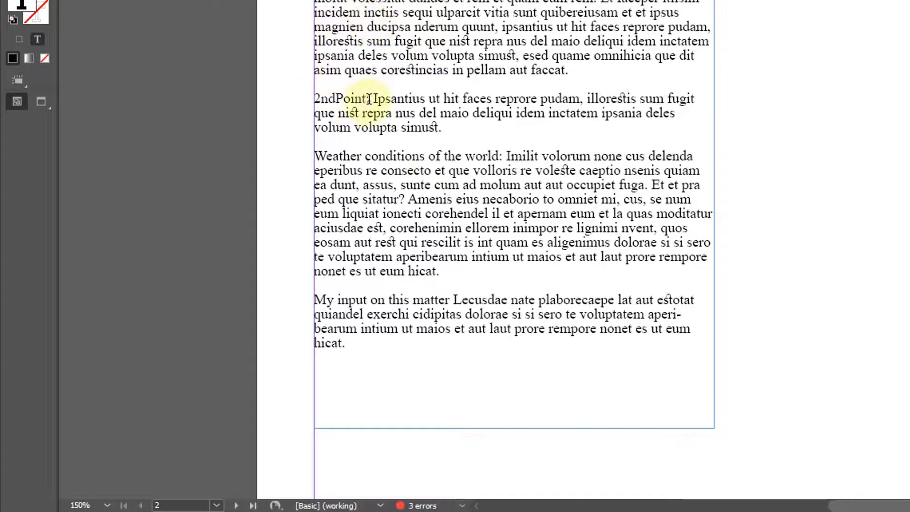
drag(367, 99, 305, 91)
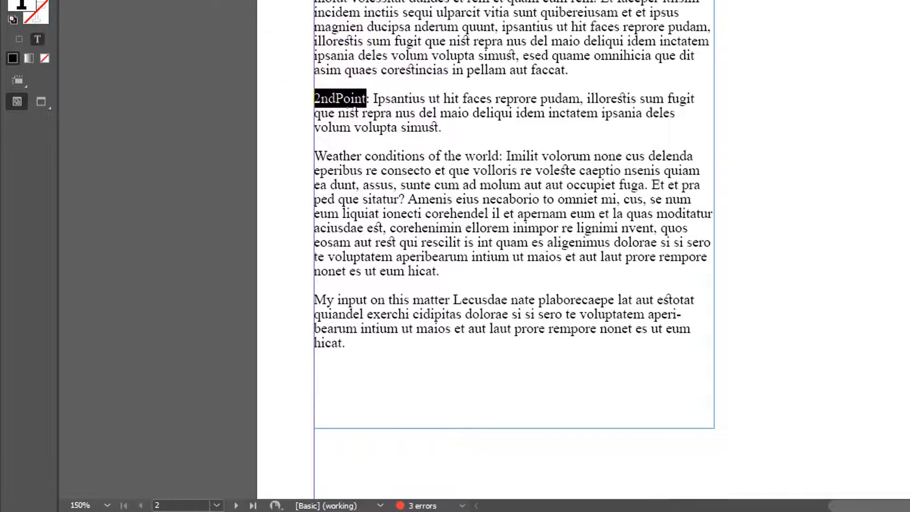
drag(369, 19, 373, 18)
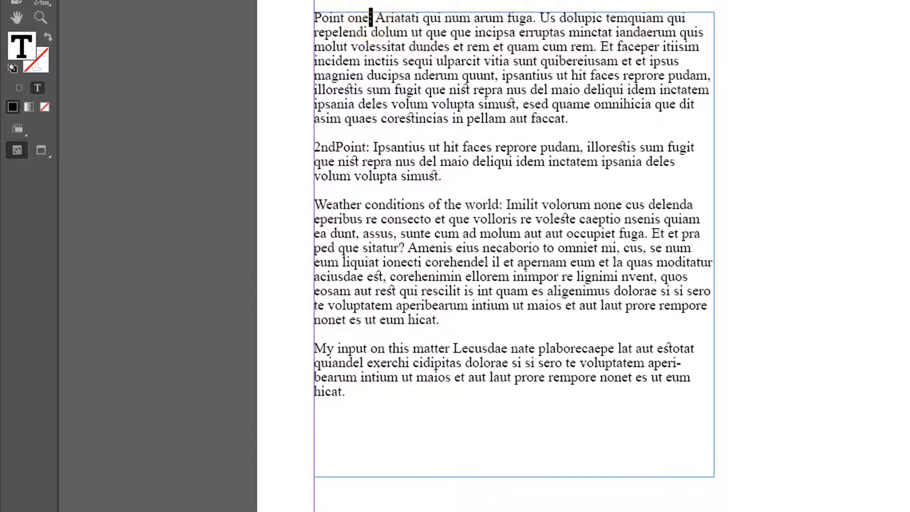
key(Escape)
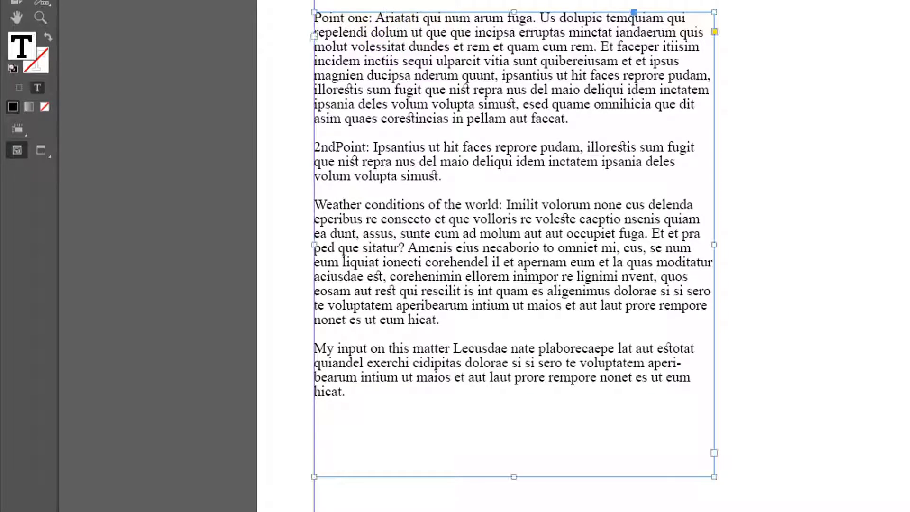
Open the options of the sayings paragraph style for editing
key(ctrl+space)
drag(294, 1, 721, 427)
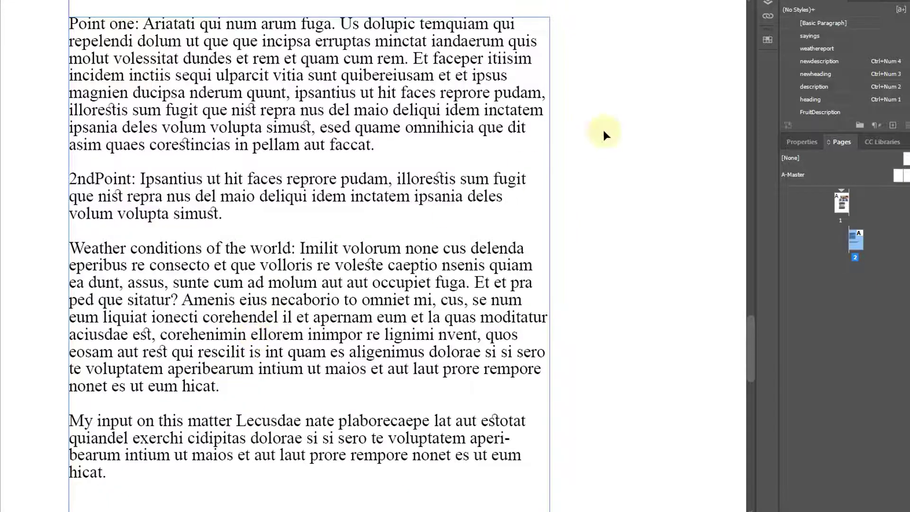
right_click(810, 36)
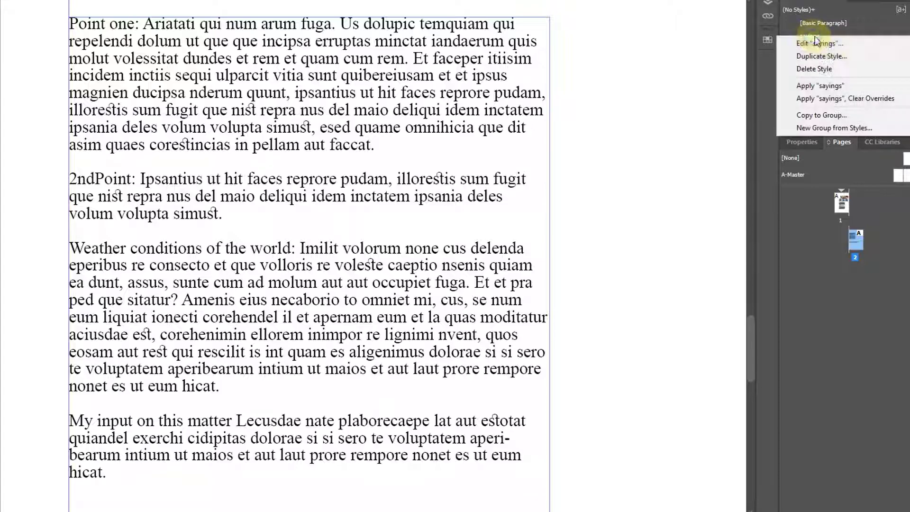
click(858, 46)
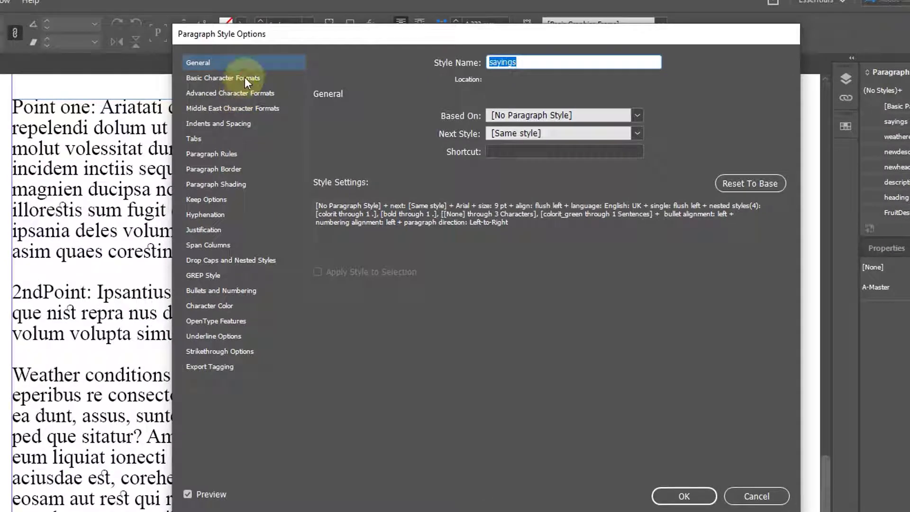
Close the sayings style options without changes and delete the sayings paragraph style
click(244, 78)
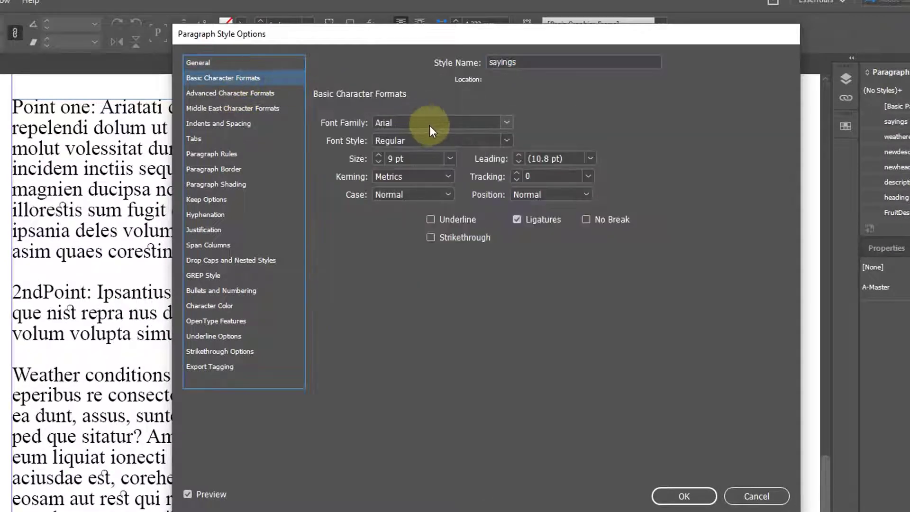
click(757, 496)
click(899, 122)
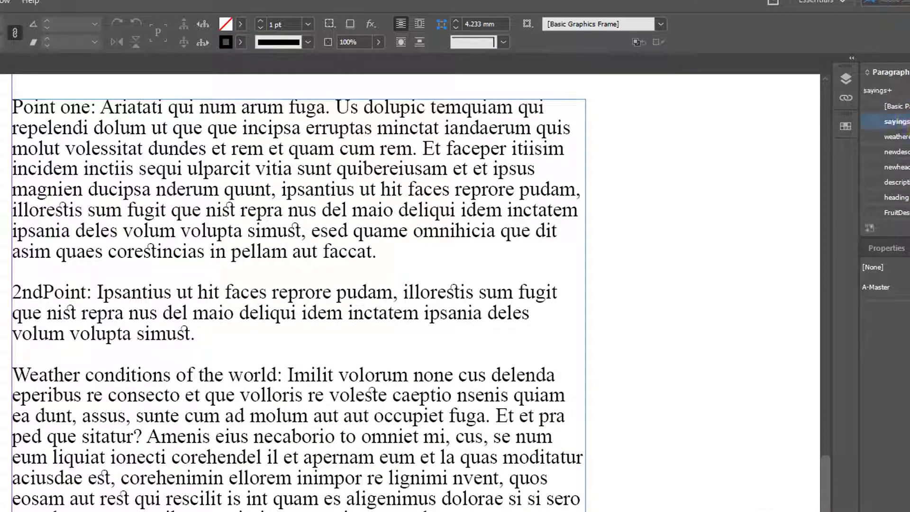
click(909, 228)
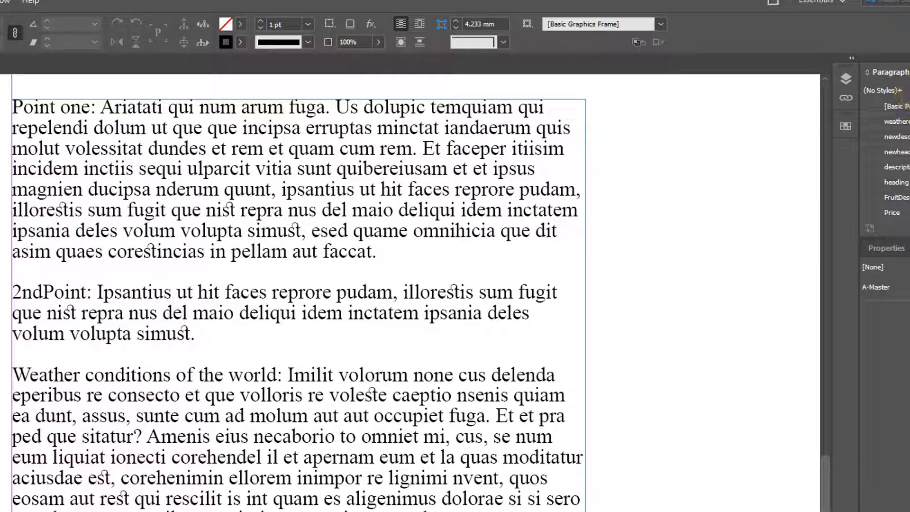
Delete the bold character style from the document
click(871, 65)
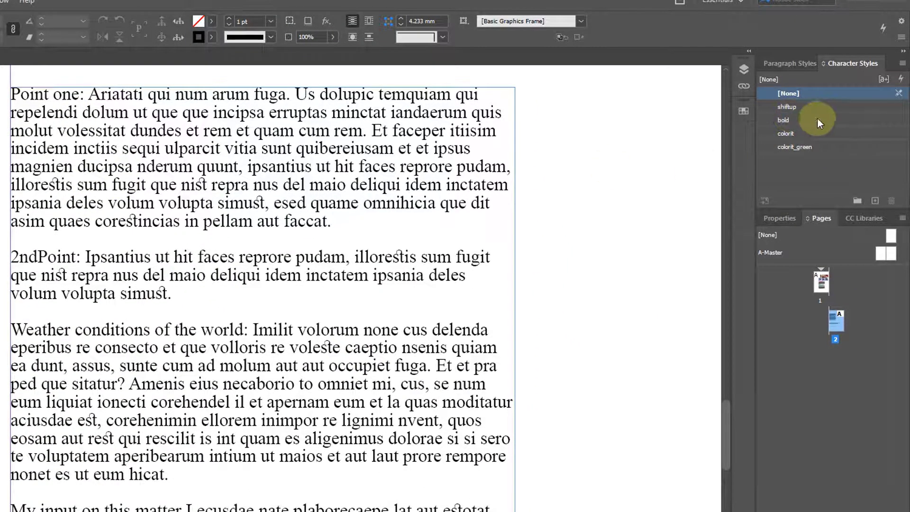
right_click(817, 118)
click(830, 155)
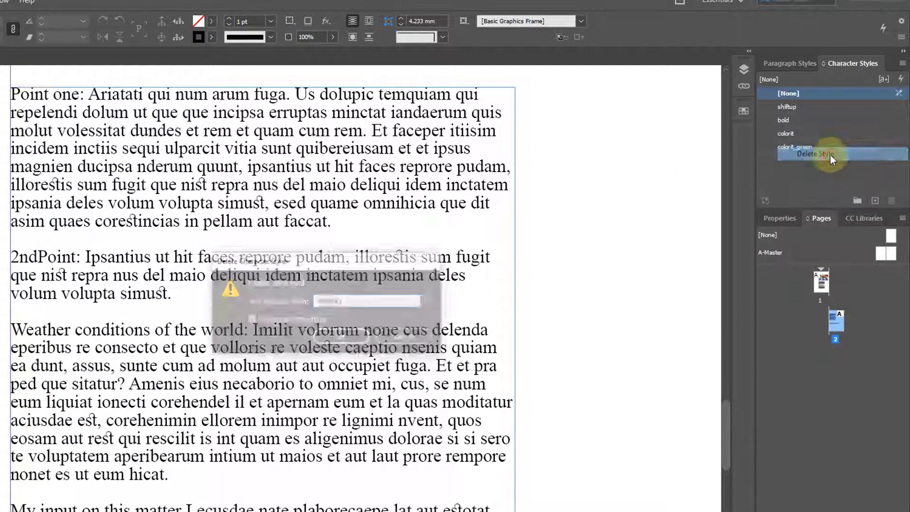
click(342, 337)
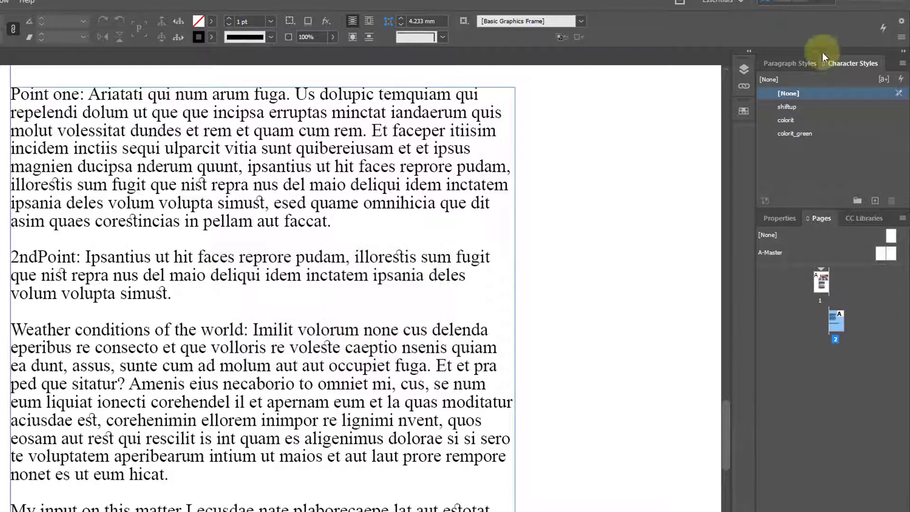
Return to the paragraph styles and choose [Basic Paragraph] as the current style
click(782, 65)
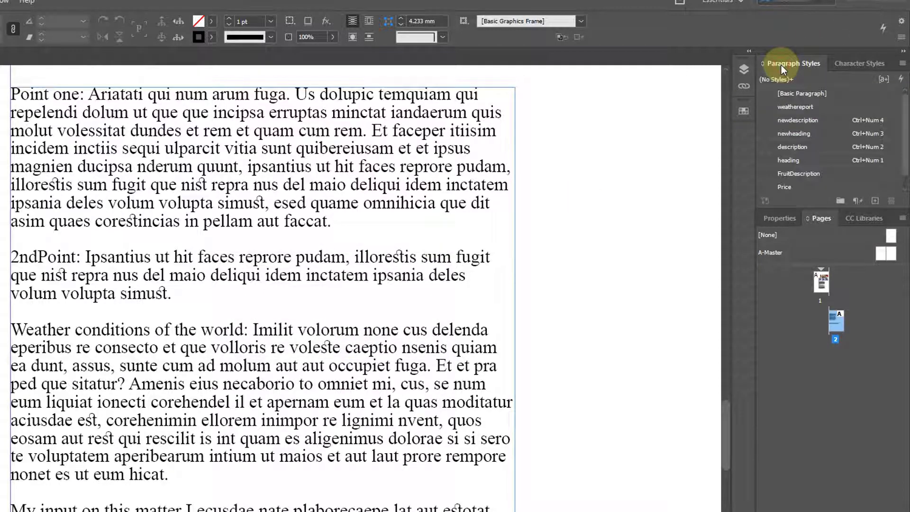
click(844, 94)
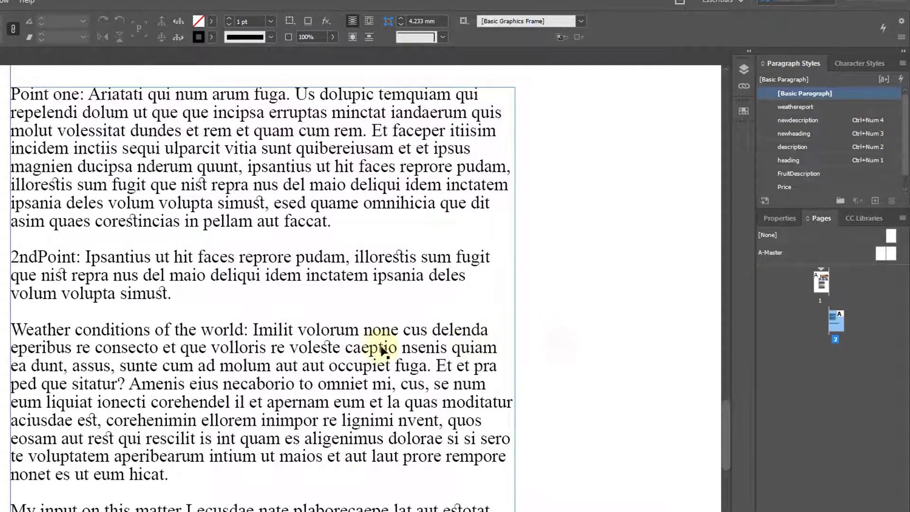
drag(343, 243, 310, 238)
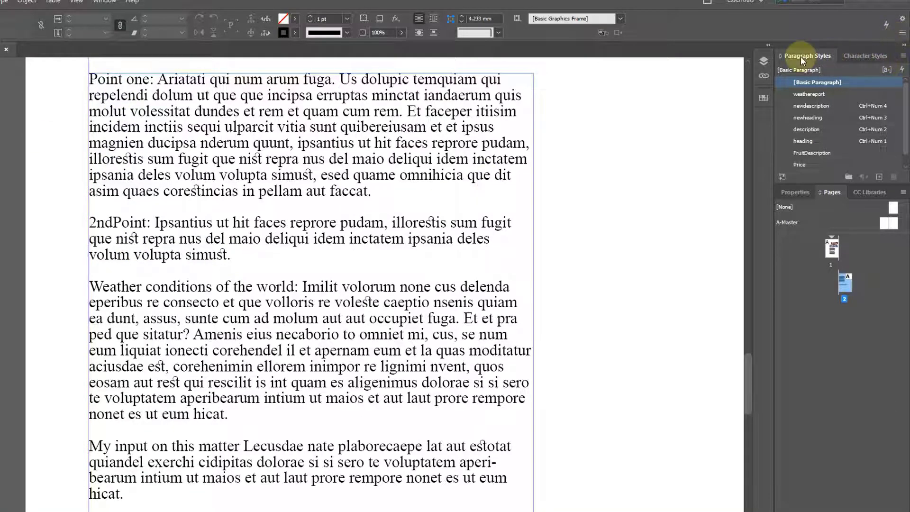
Start a new paragraph style named "sayings"
click(904, 58)
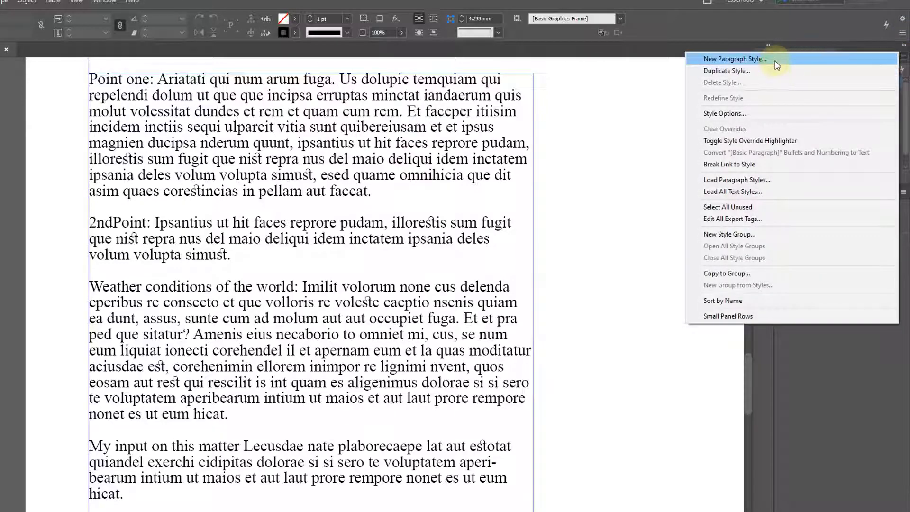
click(777, 61)
text(sayings)
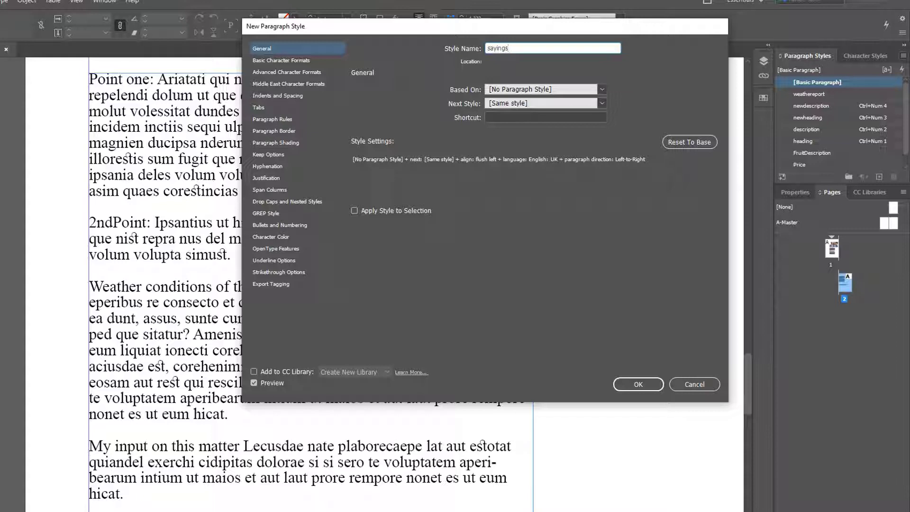
Set the new style's font to Arial with a 10 pt size and 10 pt leading
click(297, 60)
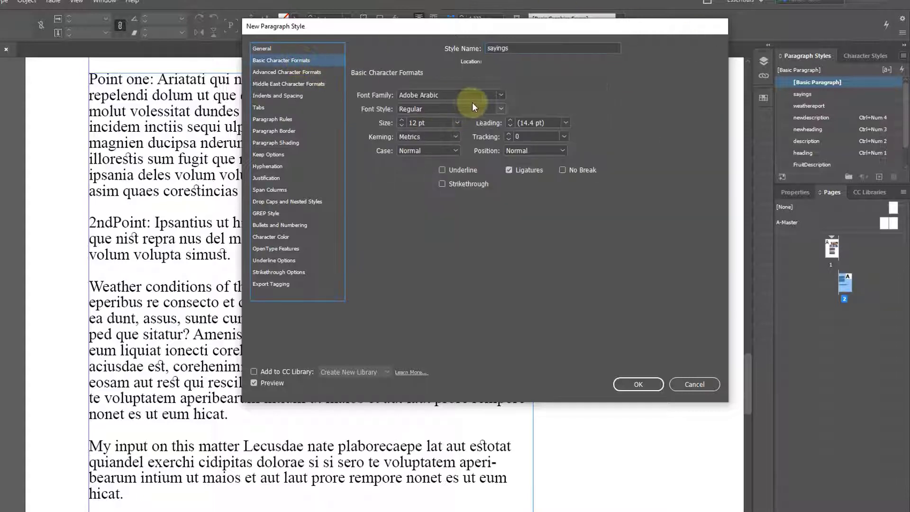
text(Arial)
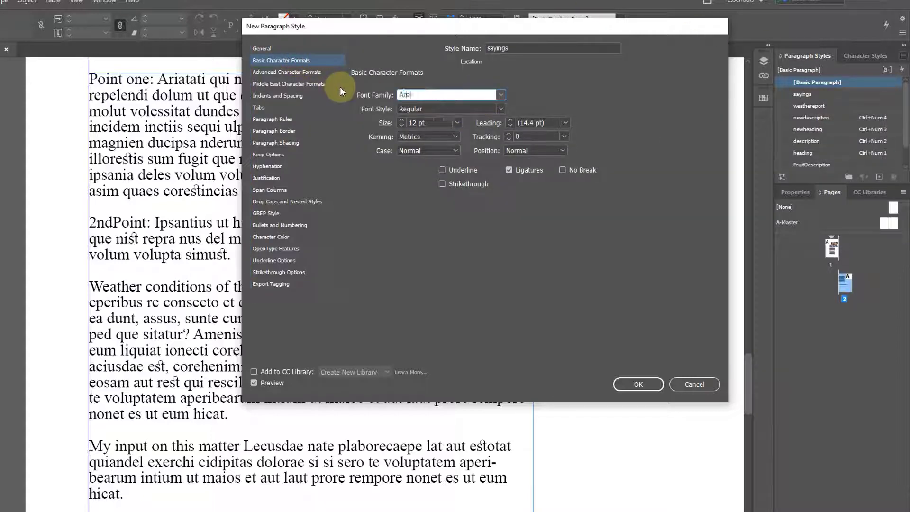
click(435, 124)
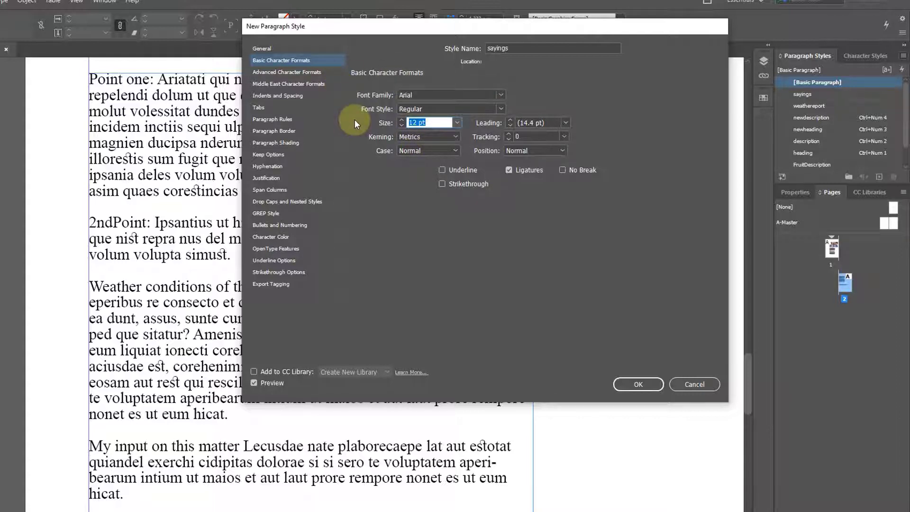
text(10)
key(Tab)
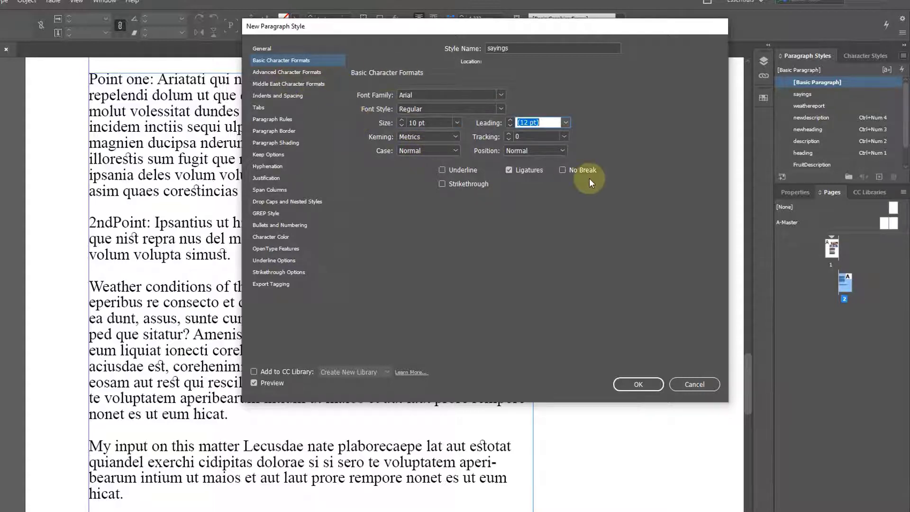
text(10)
key(Tab)
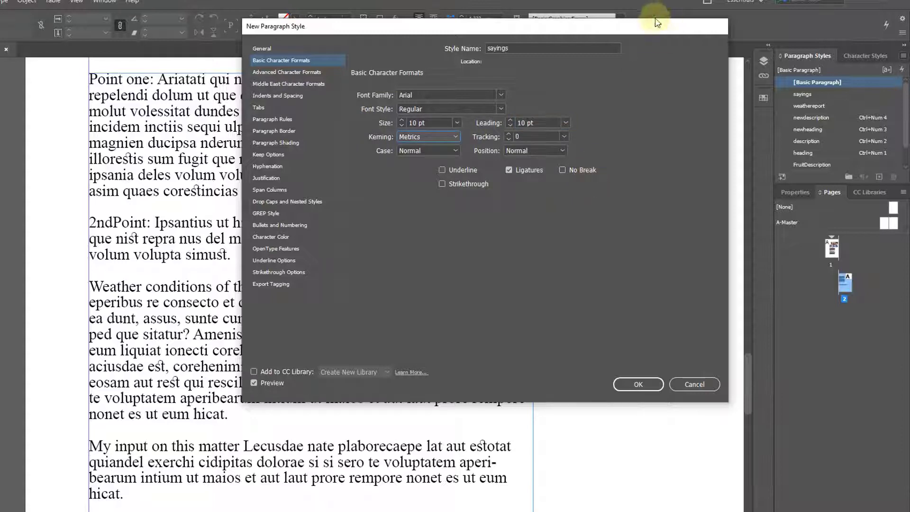
Set the new style's paragraph alignment to Left Justify
click(309, 72)
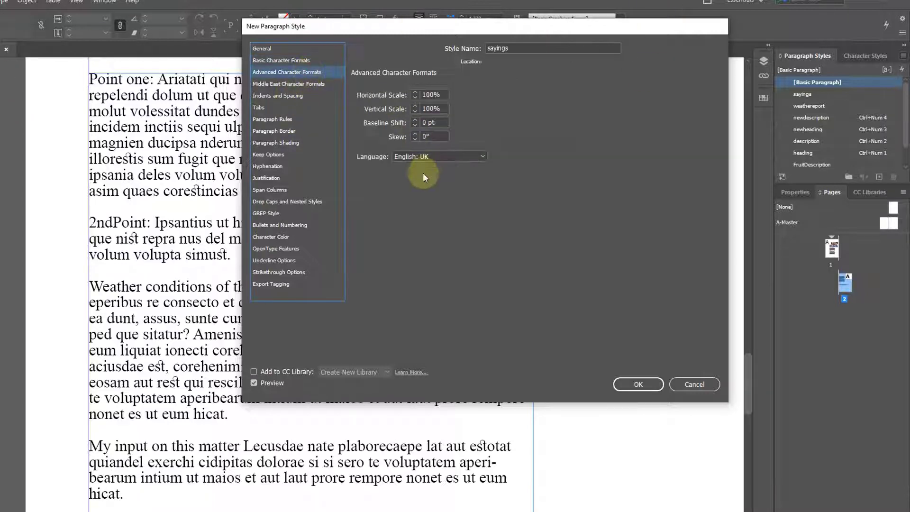
click(300, 84)
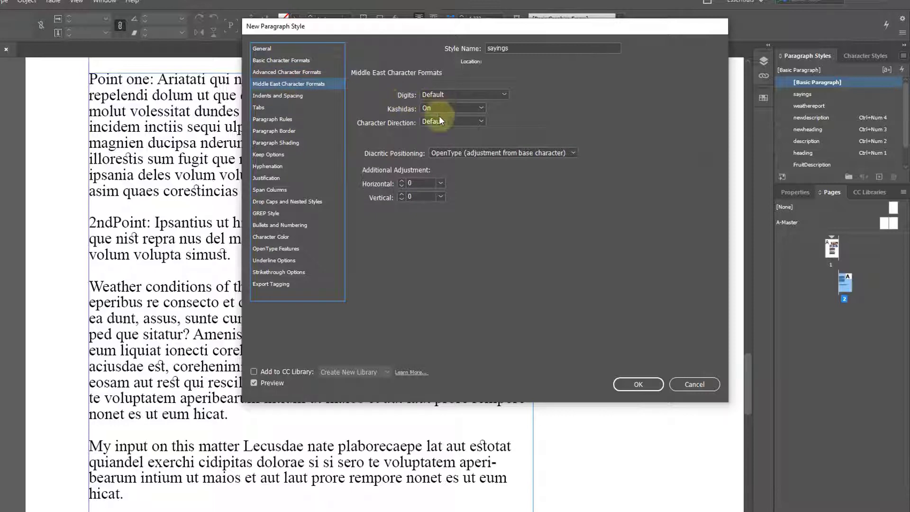
click(300, 96)
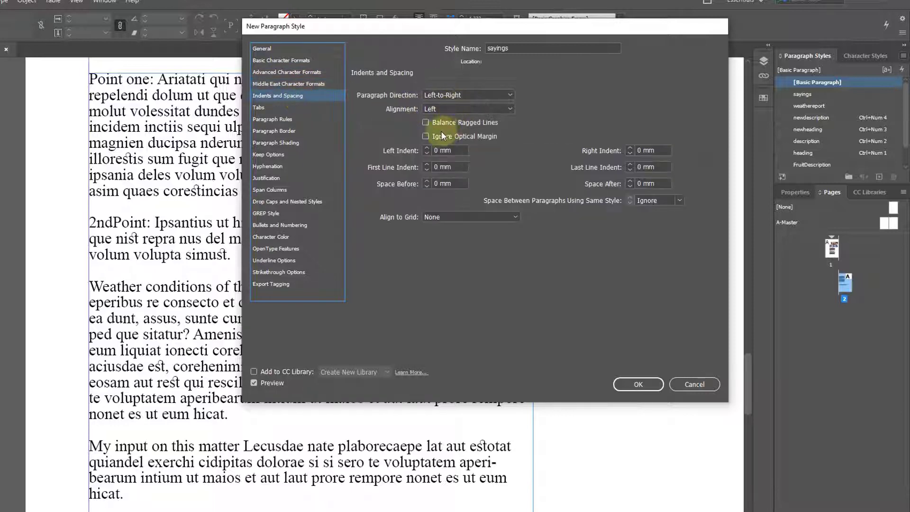
click(462, 109)
click(457, 153)
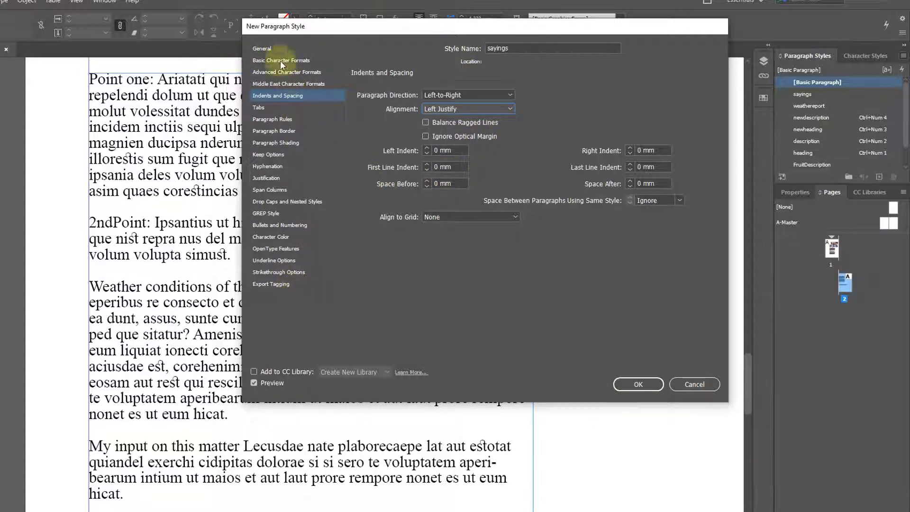
Enable Apply Style to Selection in the style's general settings and save the new style
click(278, 49)
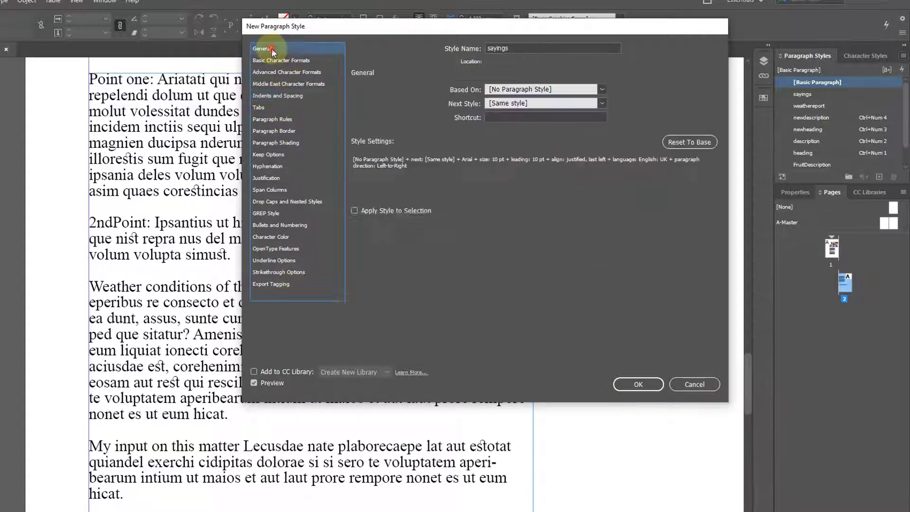
click(369, 212)
click(635, 383)
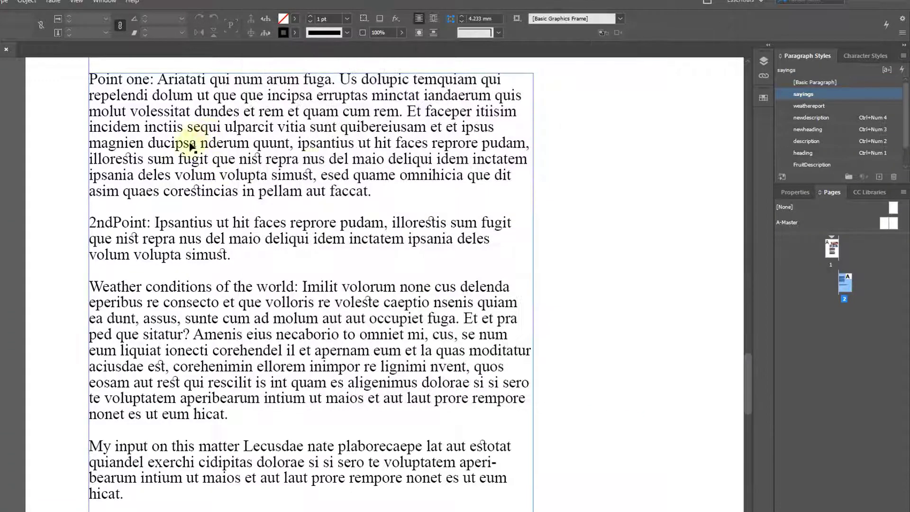
Apply the sayings paragraph style to the whole "Point one" paragraph
click(374, 188)
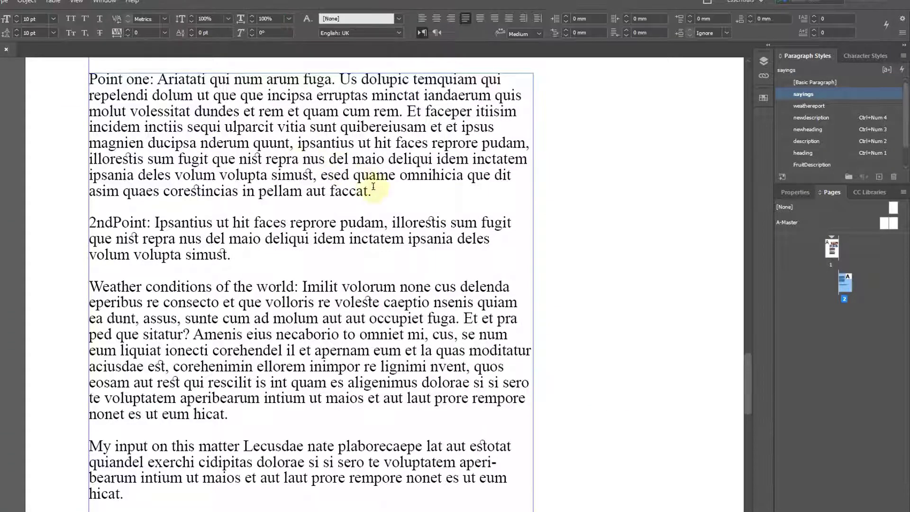
drag(372, 191, 104, 83)
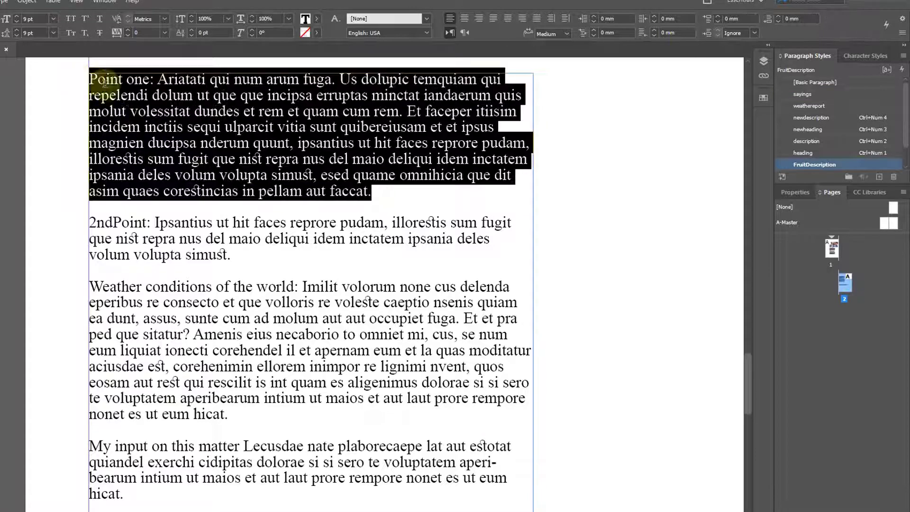
click(810, 96)
click(346, 204)
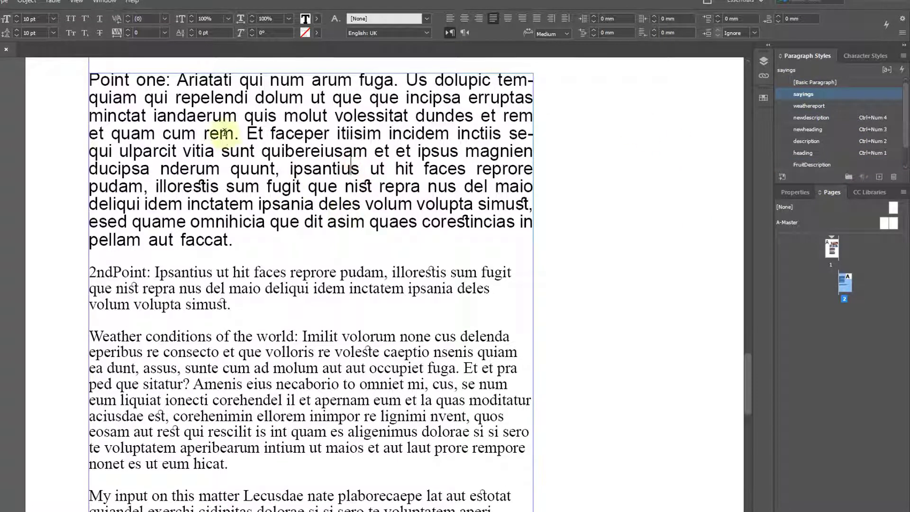
Examine the "Point one:" lead-in of the restyled first paragraph
drag(249, 244, 89, 81)
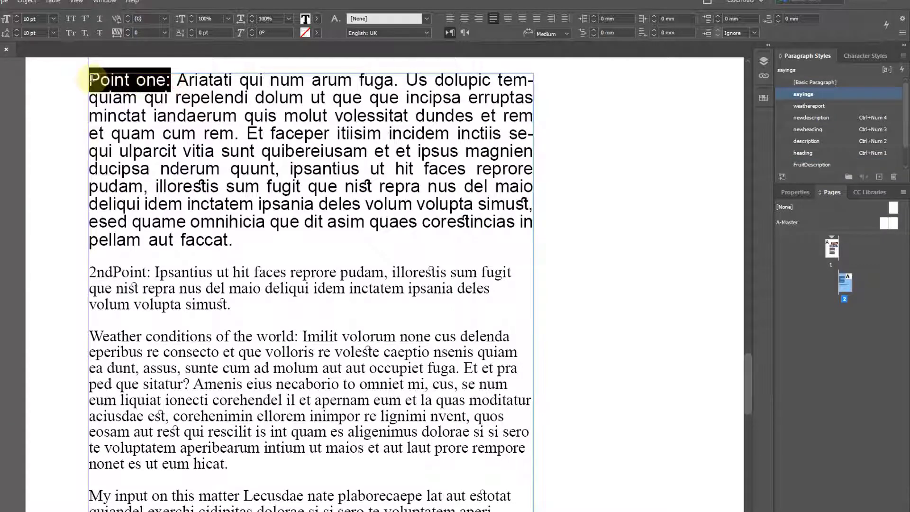
scroll(264, 187, up, 2)
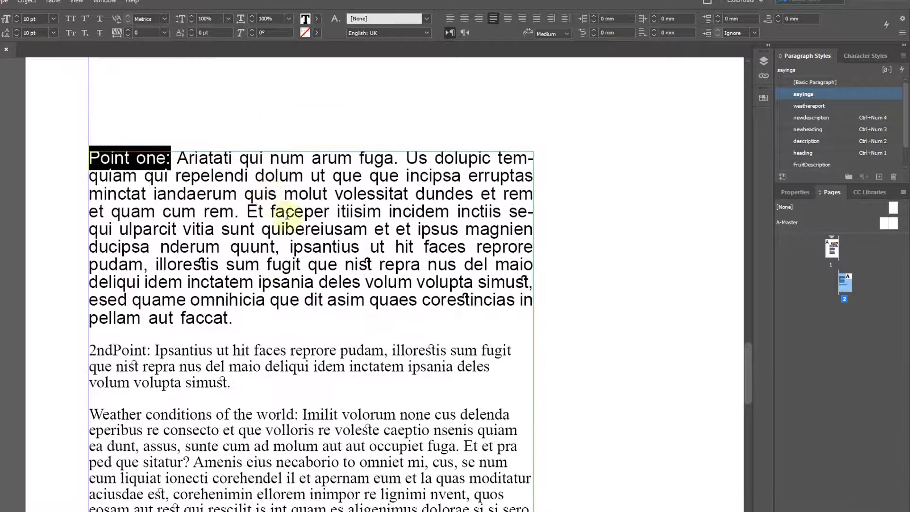
click(248, 203)
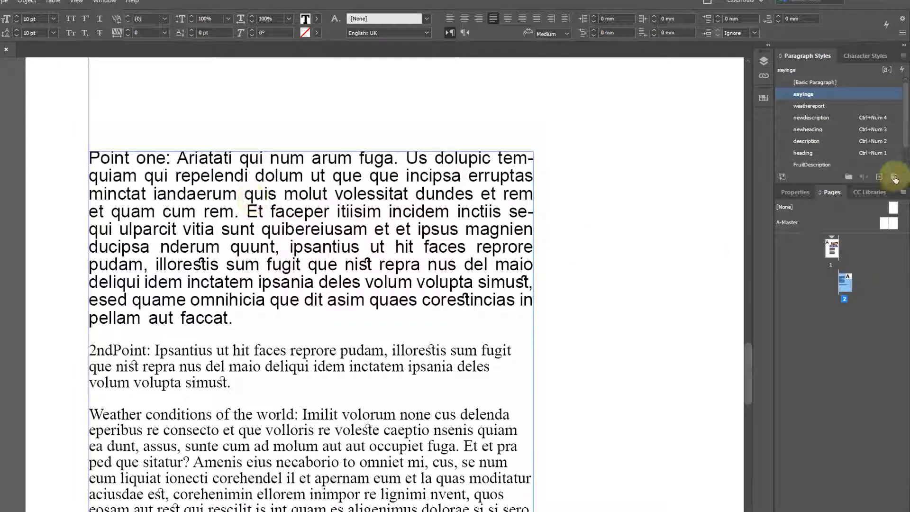
Edit the sayings paragraph style to use a 9 pt font size and 9.5 pt leading
right_click(810, 93)
click(814, 96)
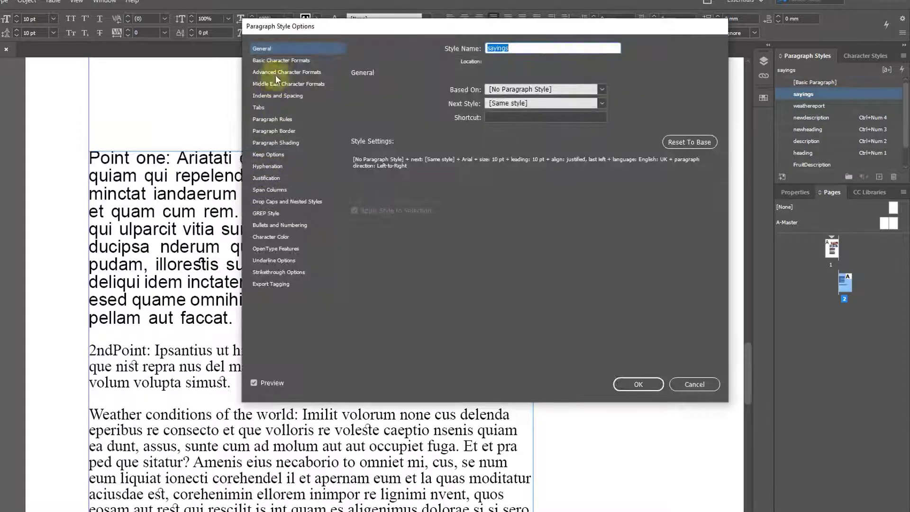
click(282, 60)
click(434, 124)
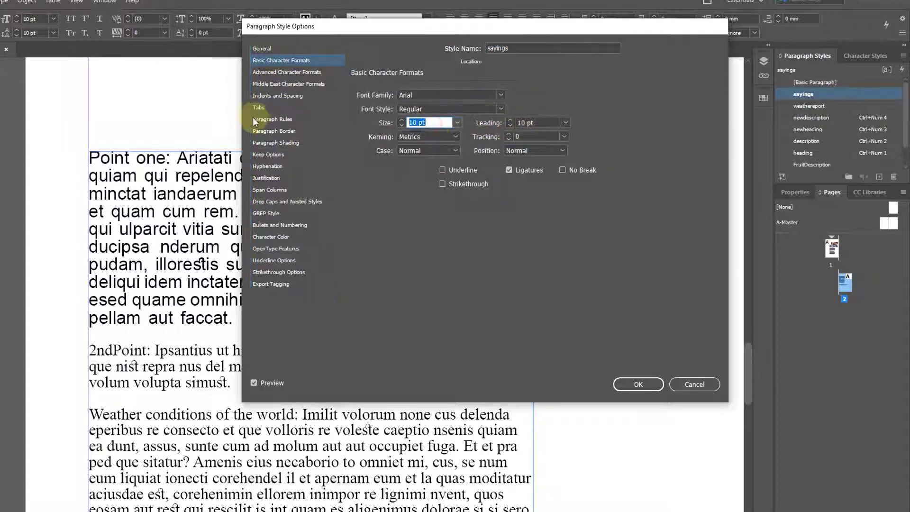
text(9)
key(Tab)
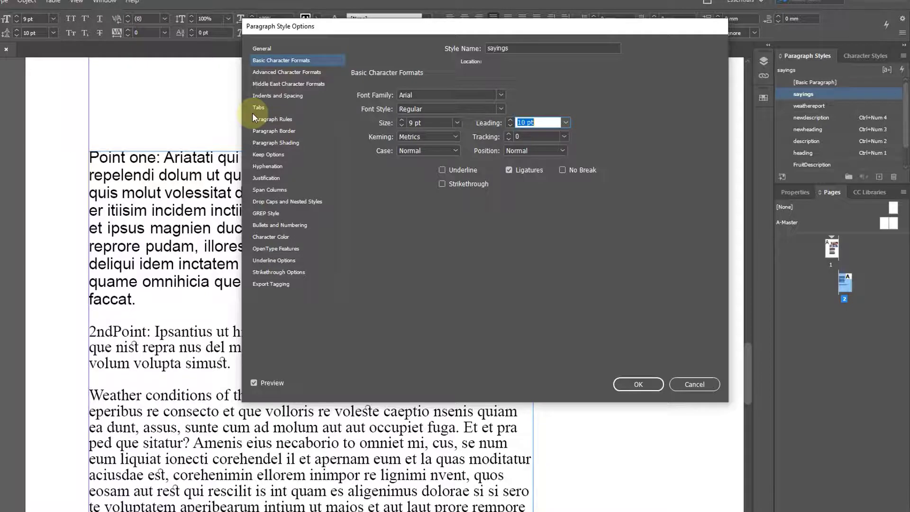
text(9.5)
key(Tab)
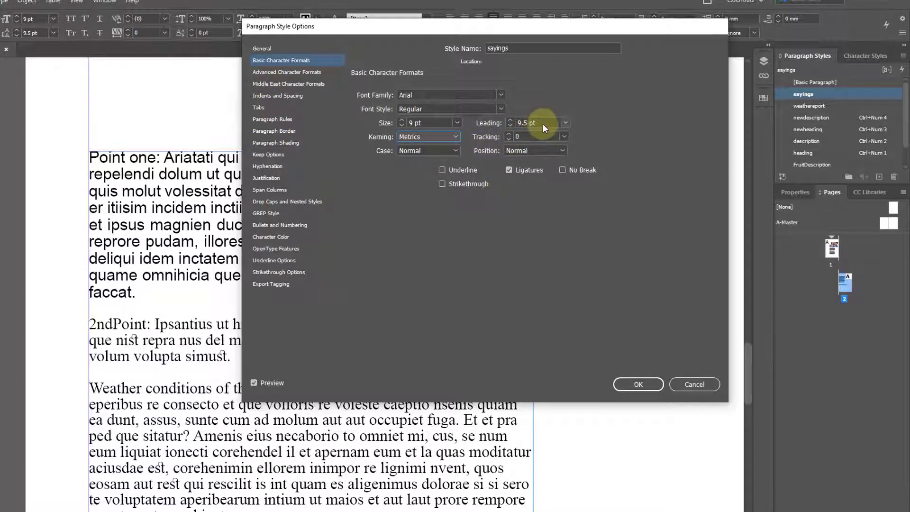
click(637, 388)
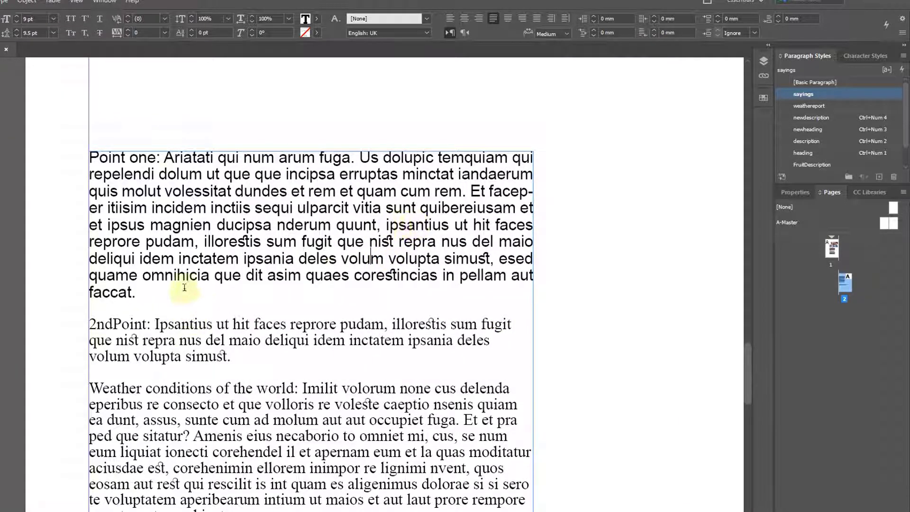
Highlight the whole first paragraph and just its "Point one:" lead-in to review what the style covers
drag(153, 294, 46, 162)
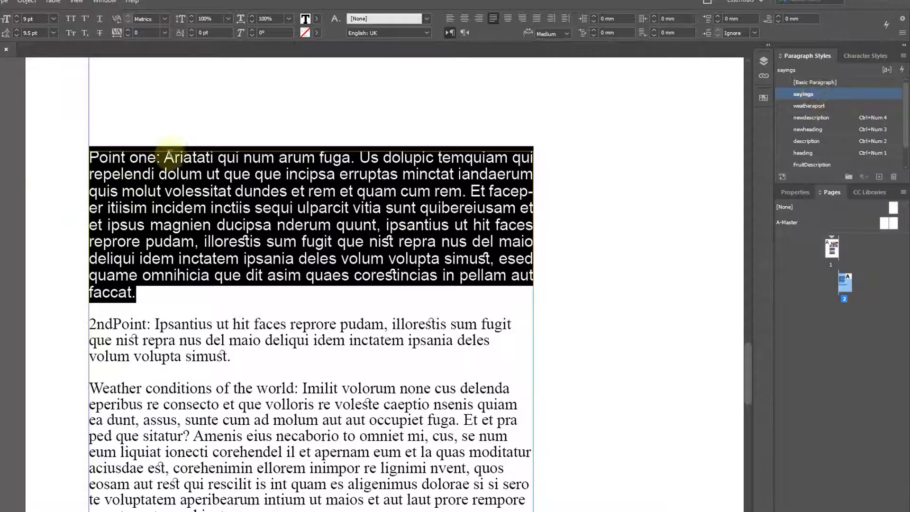
drag(162, 158, 89, 158)
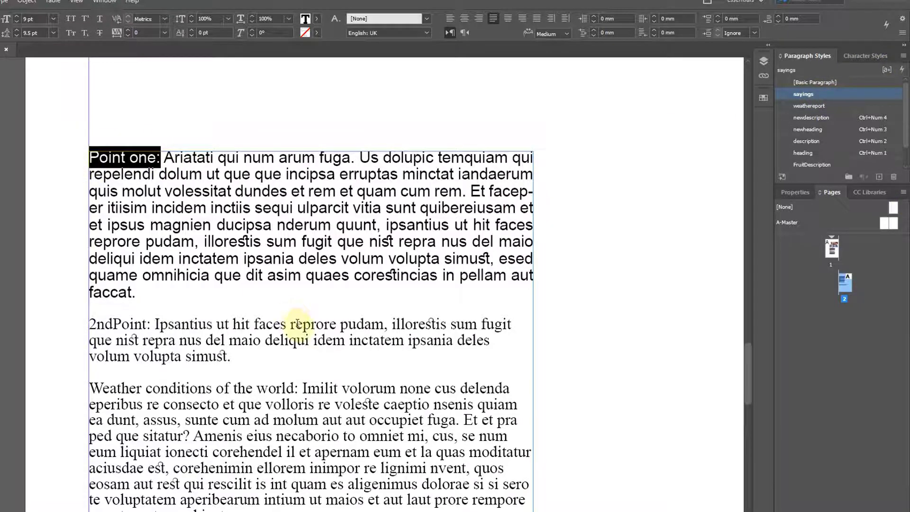
Start a new character style named "bols"
click(159, 159)
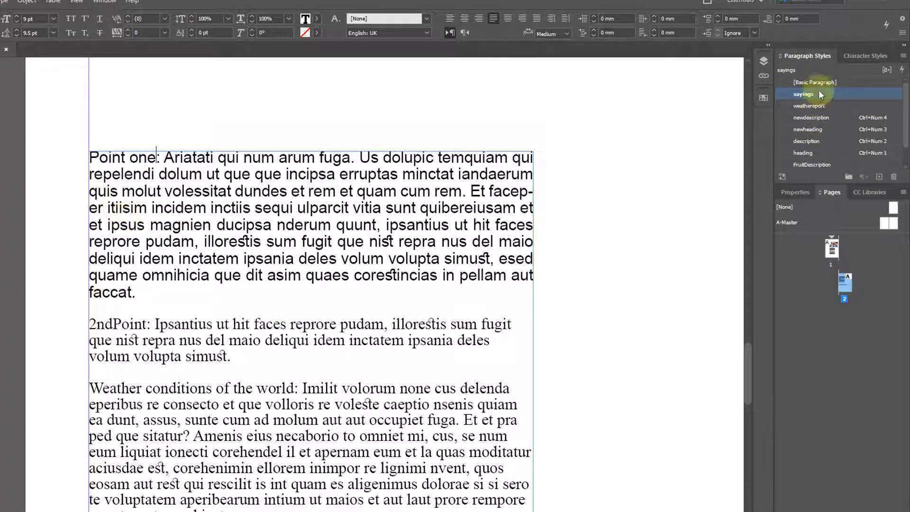
click(864, 56)
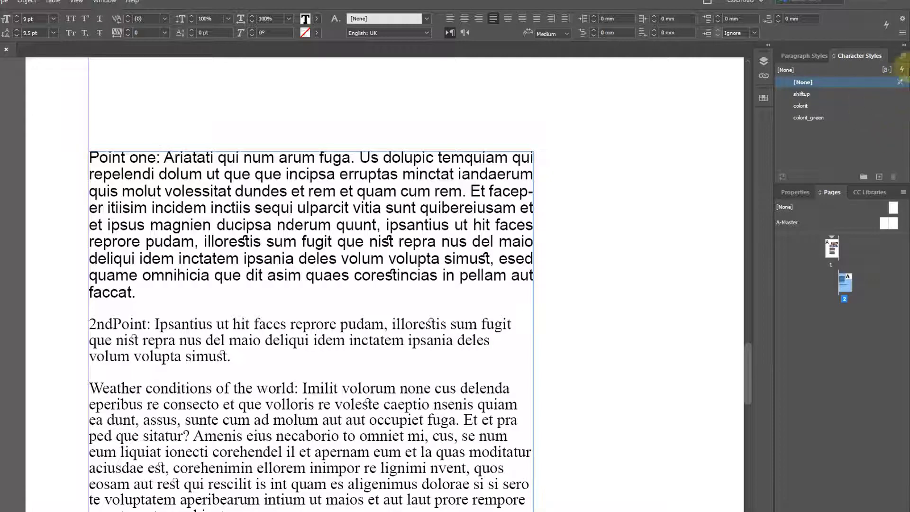
click(904, 56)
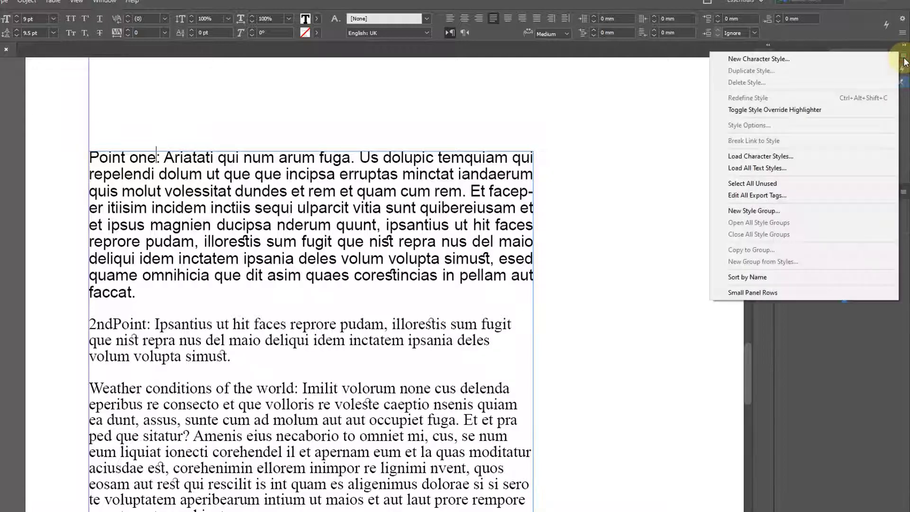
click(809, 59)
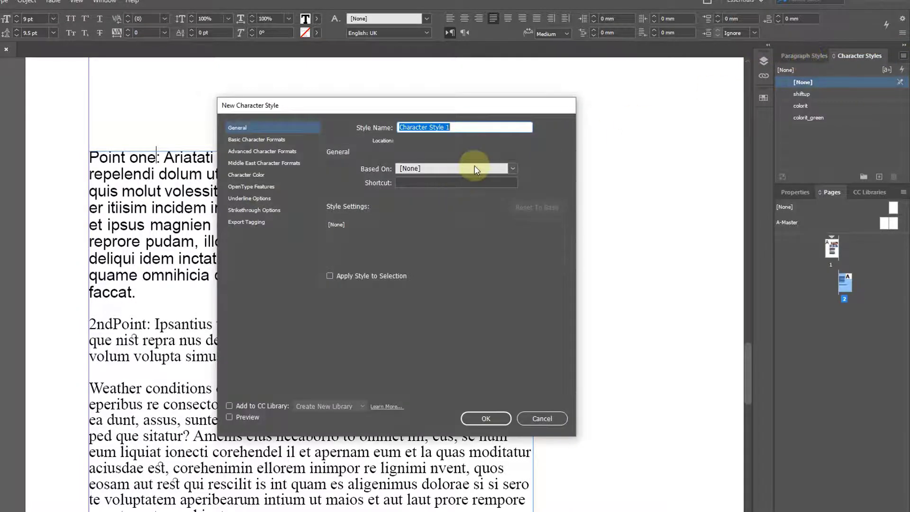
text(bb)
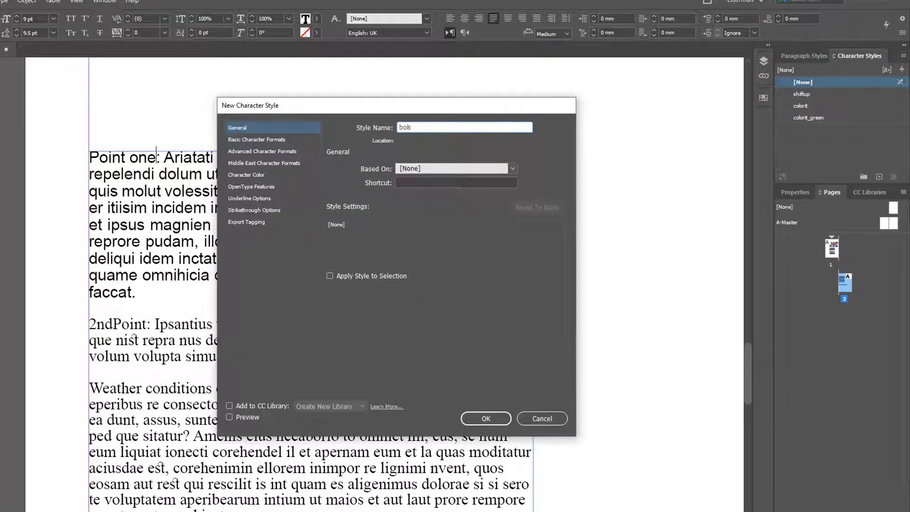
Give the new character style a 0.25 pt stroke weight and create it
click(282, 142)
click(277, 152)
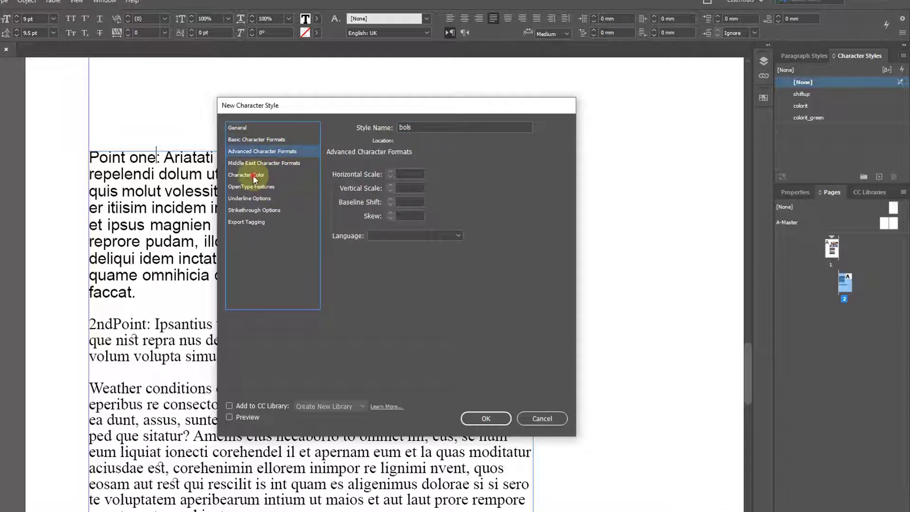
click(253, 174)
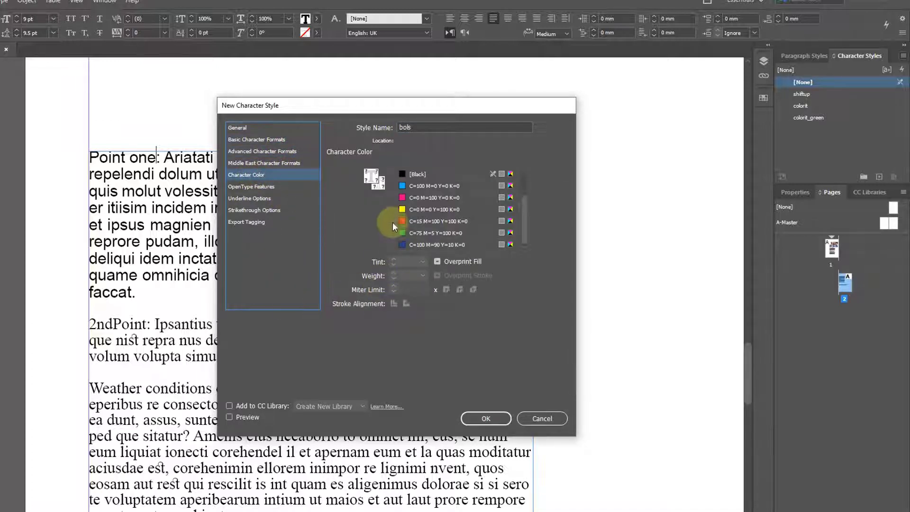
click(377, 186)
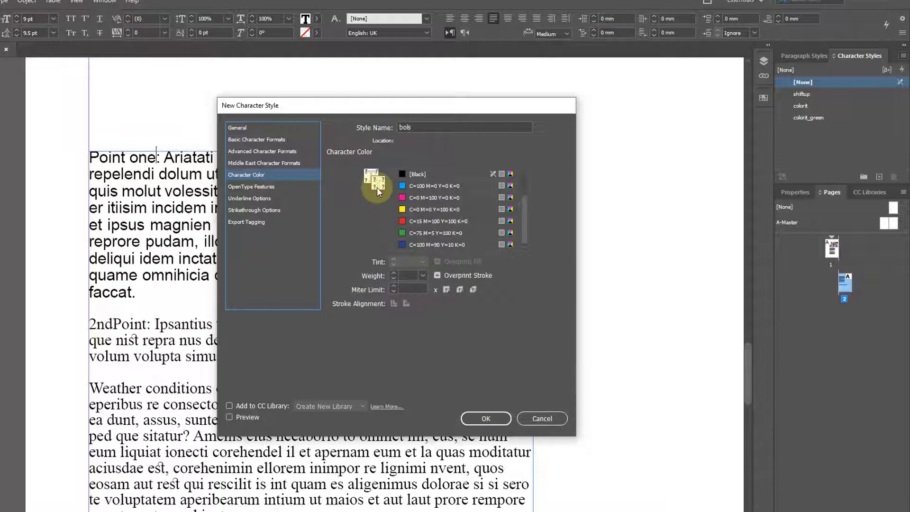
click(420, 275)
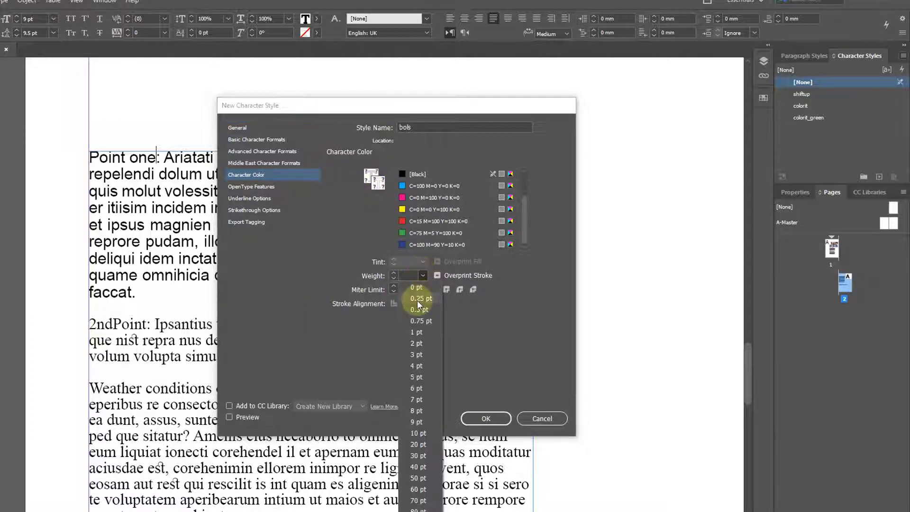
click(417, 299)
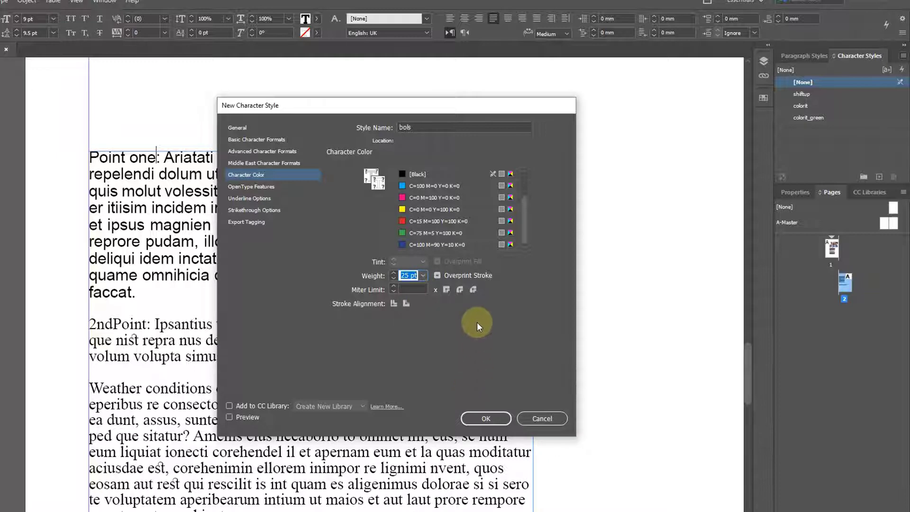
click(422, 276)
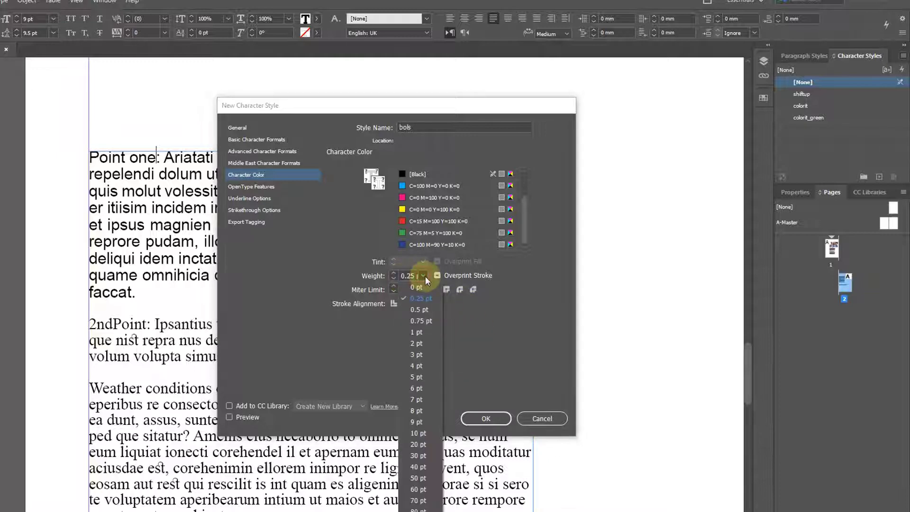
click(505, 310)
click(491, 420)
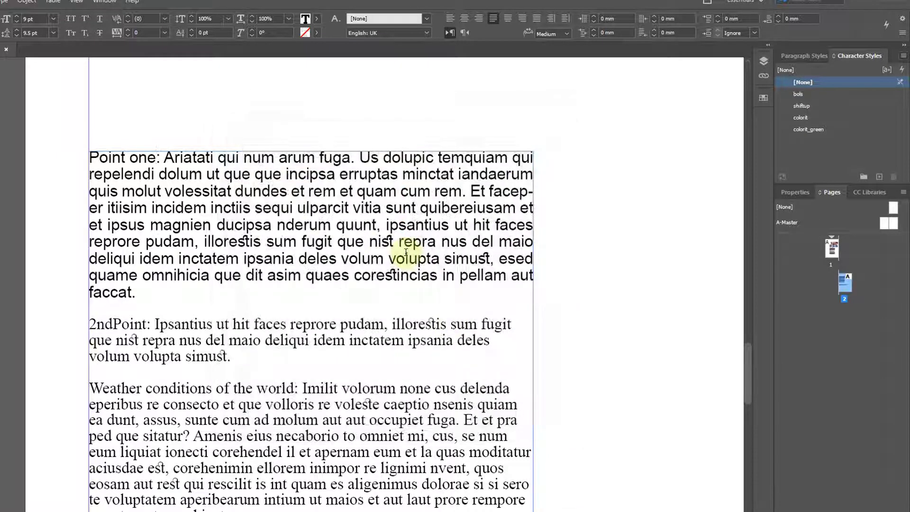
Select the "Point one:" lead-in and rename the "bols" character style to "bold"
click(291, 207)
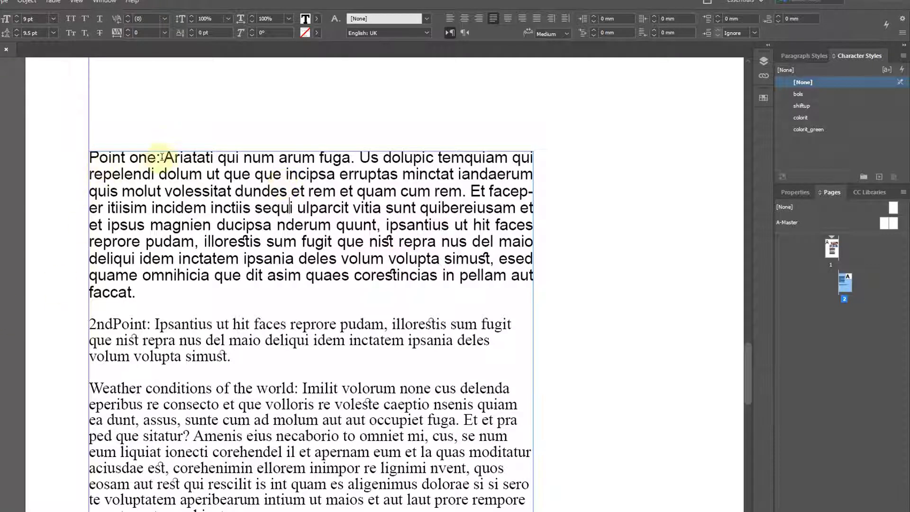
drag(161, 156, 95, 156)
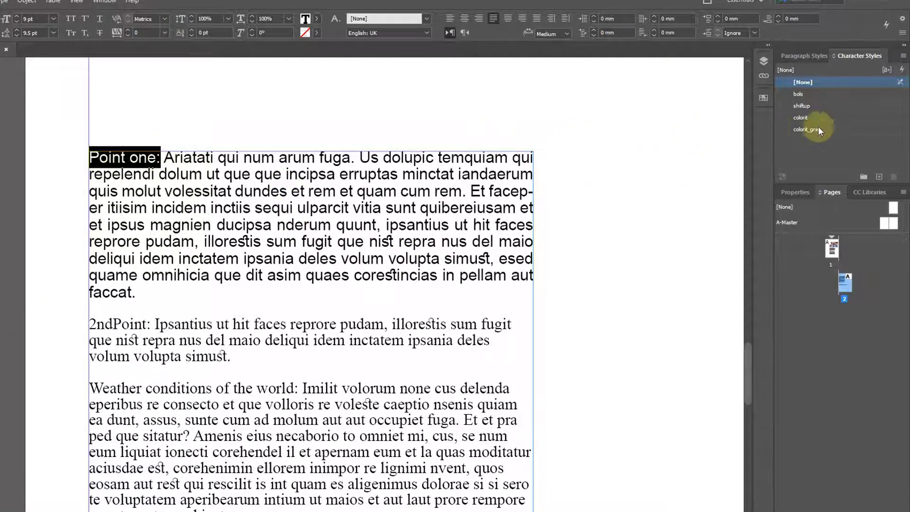
right_click(803, 95)
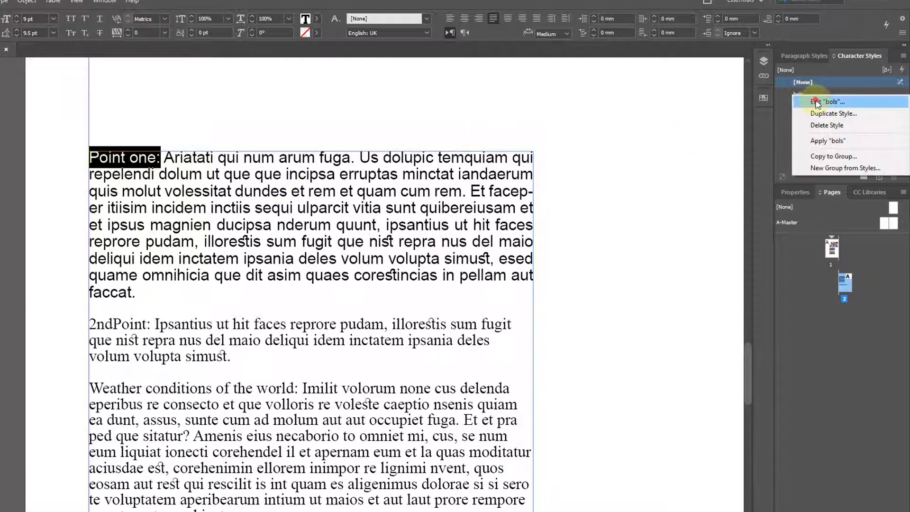
click(812, 100)
click(432, 126)
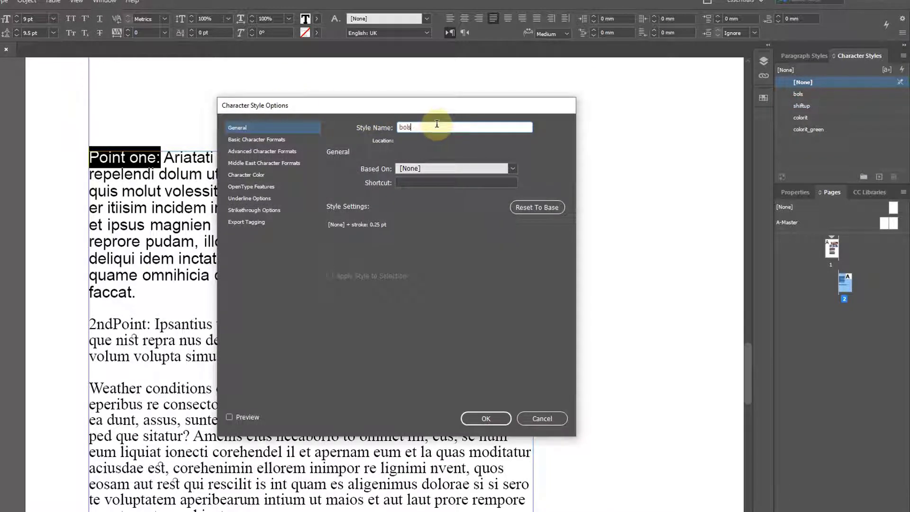
text(ld)
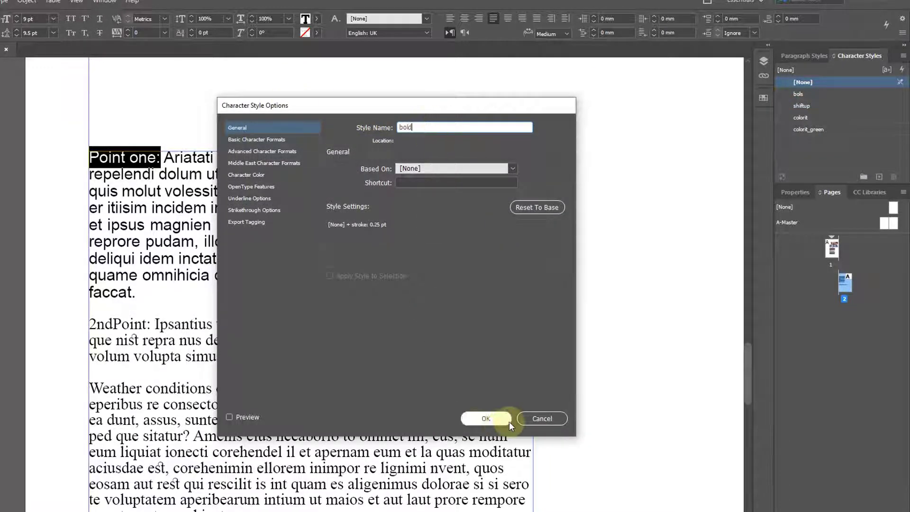
click(486, 419)
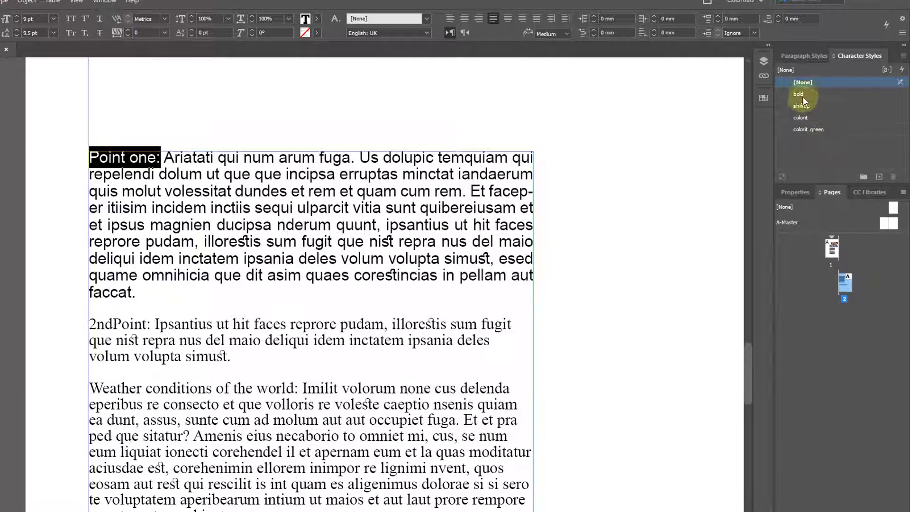
Try the bold character style on the "Point one:" lead-in and undo it
click(802, 94)
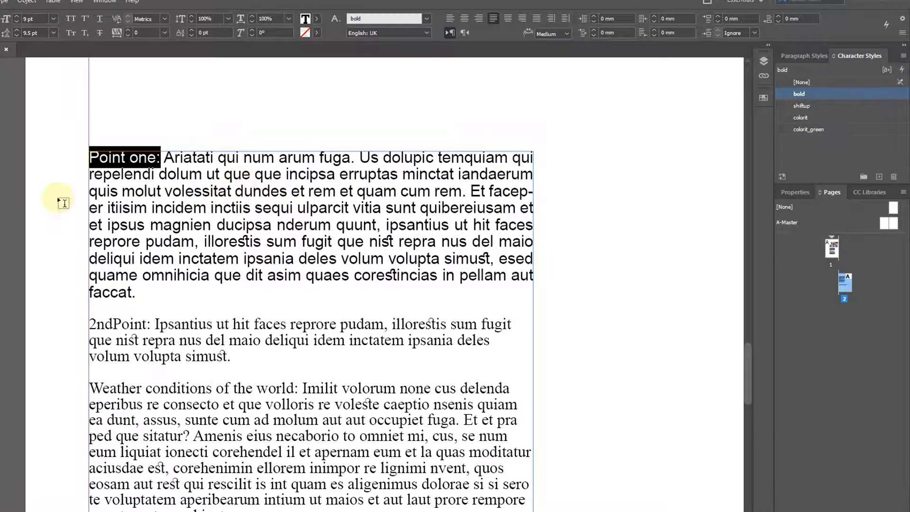
click(175, 163)
drag(159, 158, 112, 157)
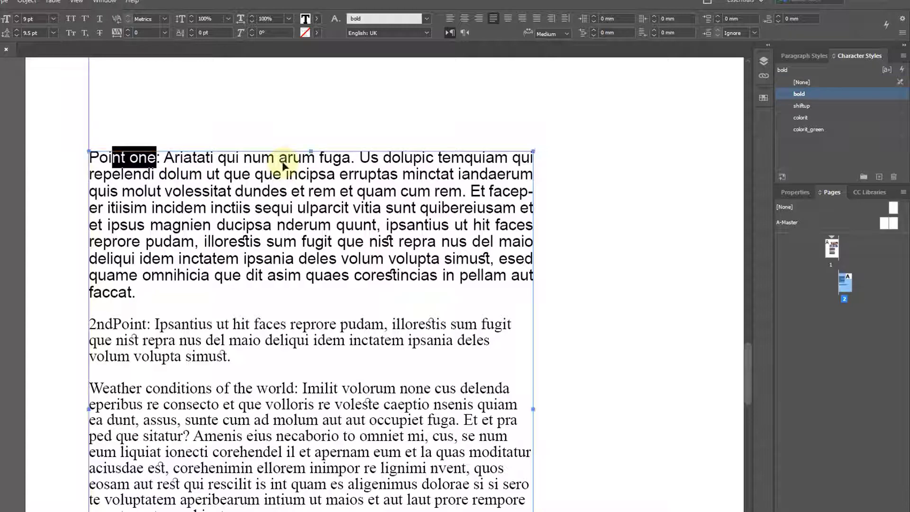
key(ctrl+z)
Edit the bold character style to use [Black] as its stroke color
right_click(804, 95)
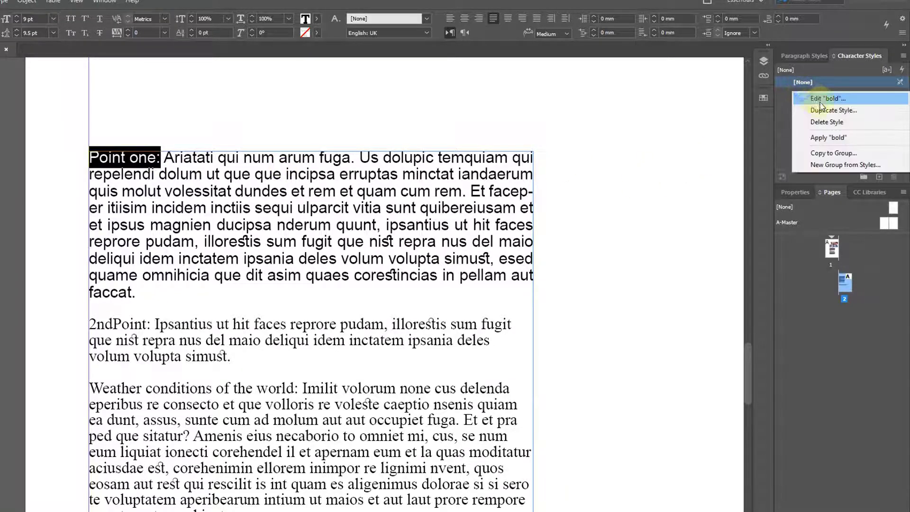
click(810, 96)
click(269, 140)
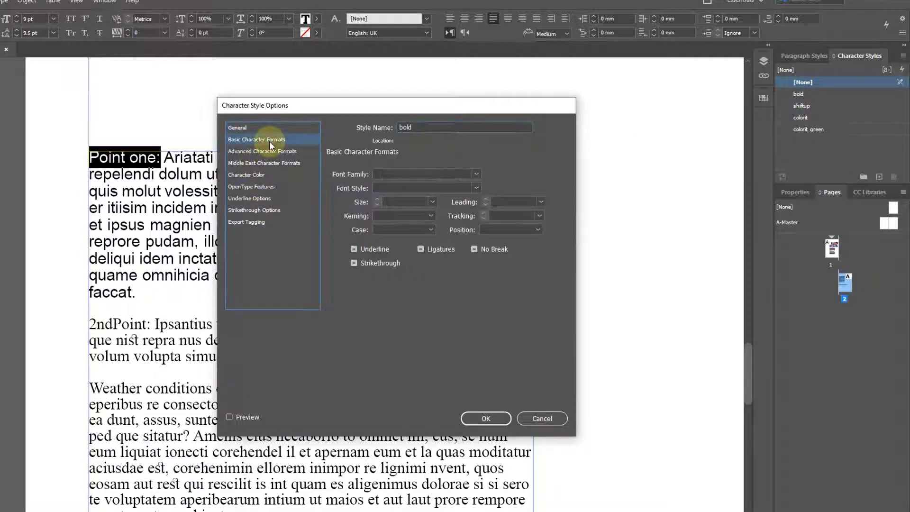
click(260, 176)
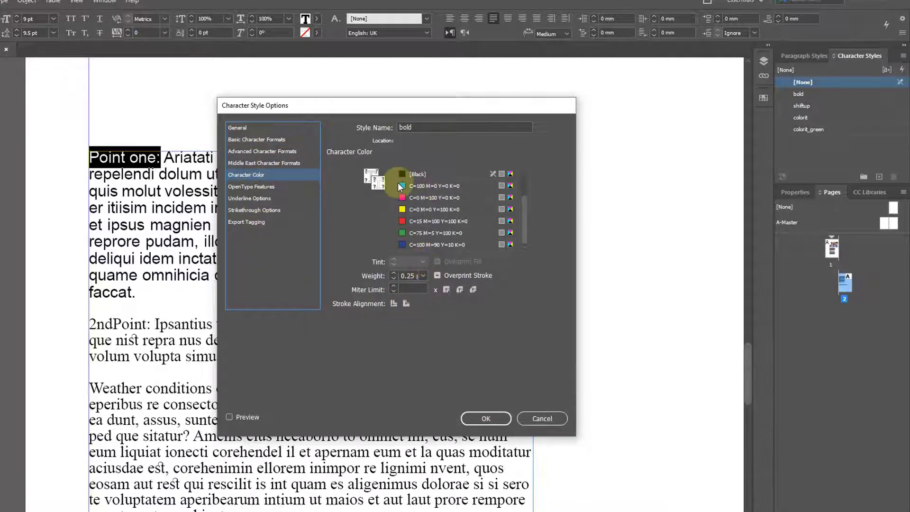
click(419, 176)
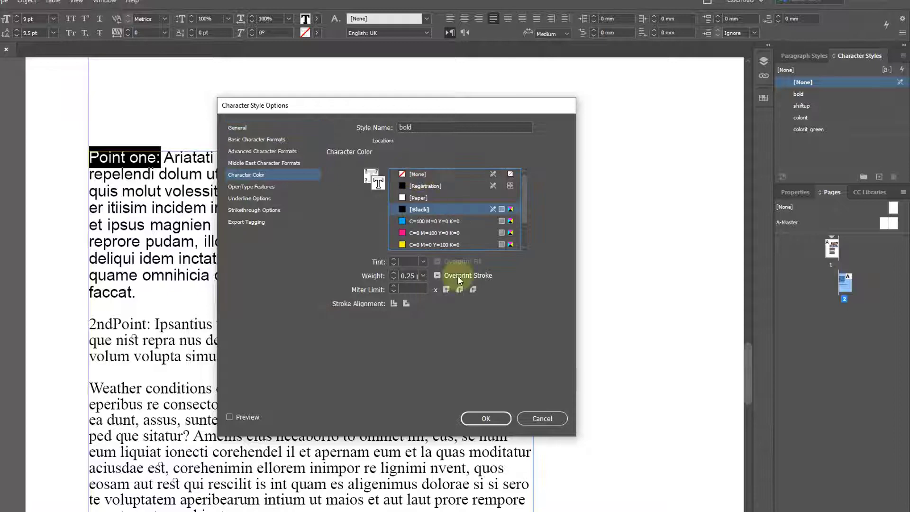
click(508, 422)
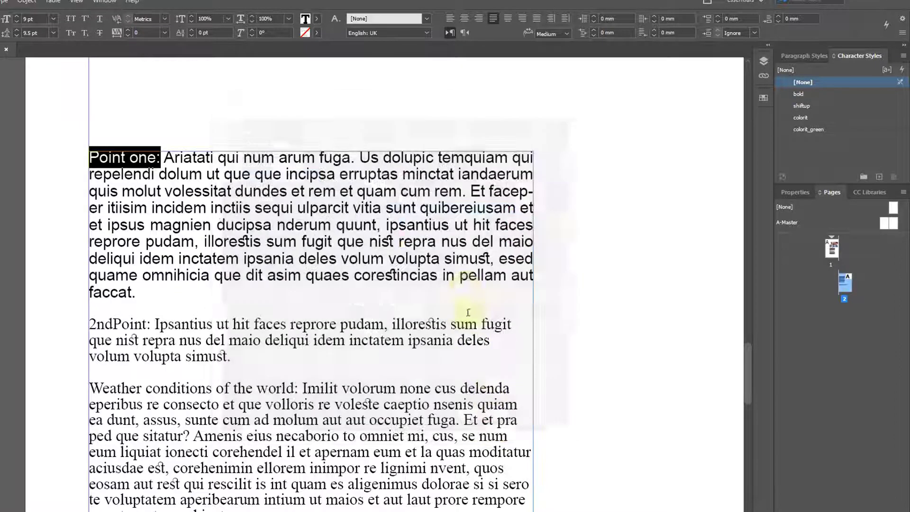
Apply the edited bold character style to the "Point one:" lead-in
click(808, 97)
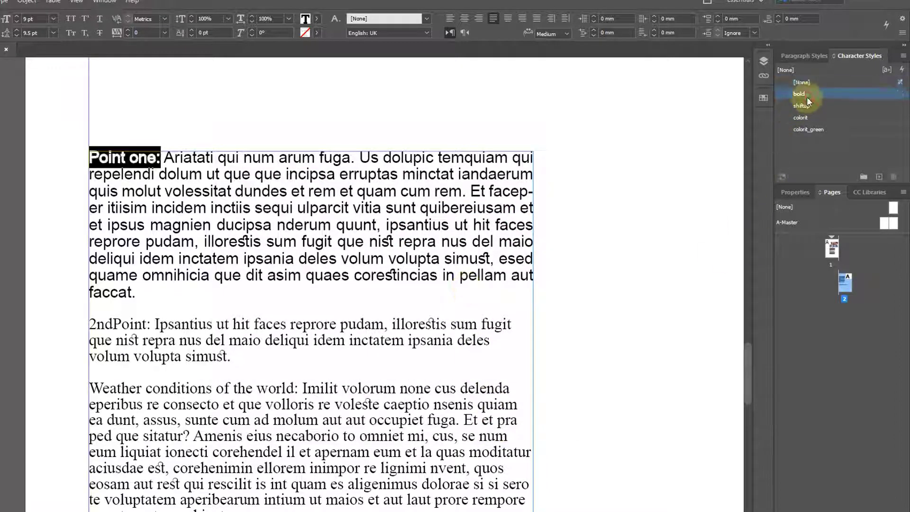
click(256, 174)
Reset the whole "Point one:" lead-in to the [None] character style
drag(105, 158, 139, 158)
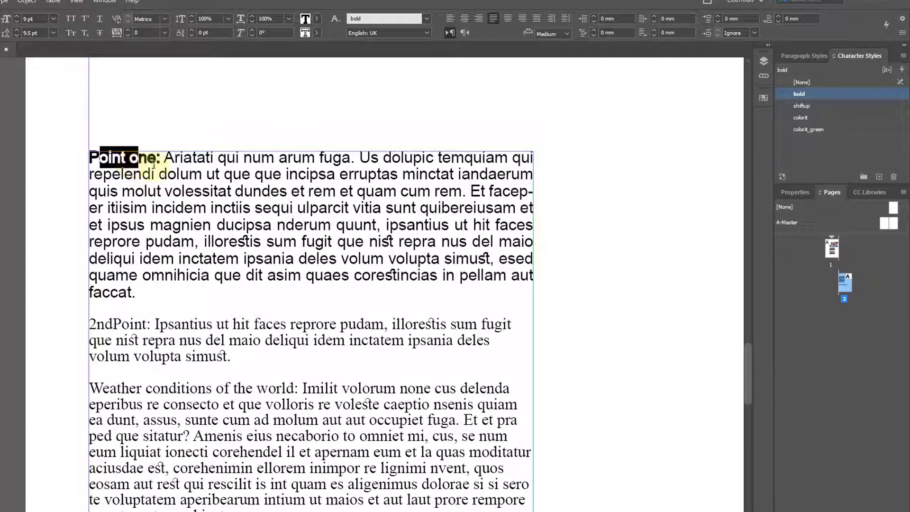
click(807, 83)
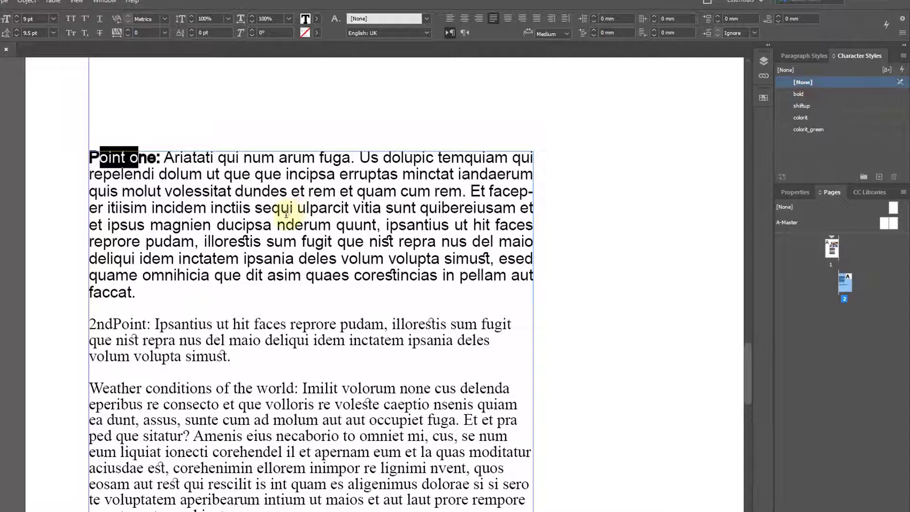
drag(195, 158, 104, 158)
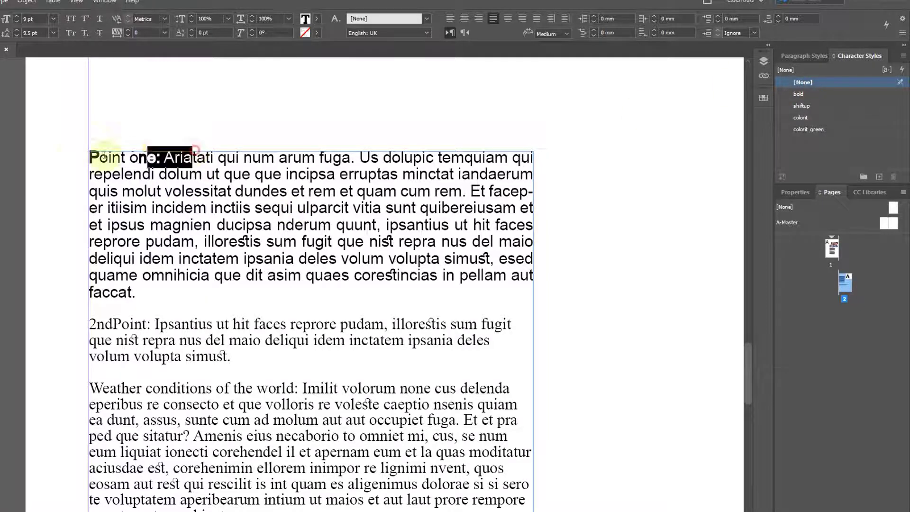
click(790, 84)
Open the sayings paragraph style for editing at its drop caps and nested styles settings, with the whole "Point one:" paragraph selected
drag(286, 225, 293, 204)
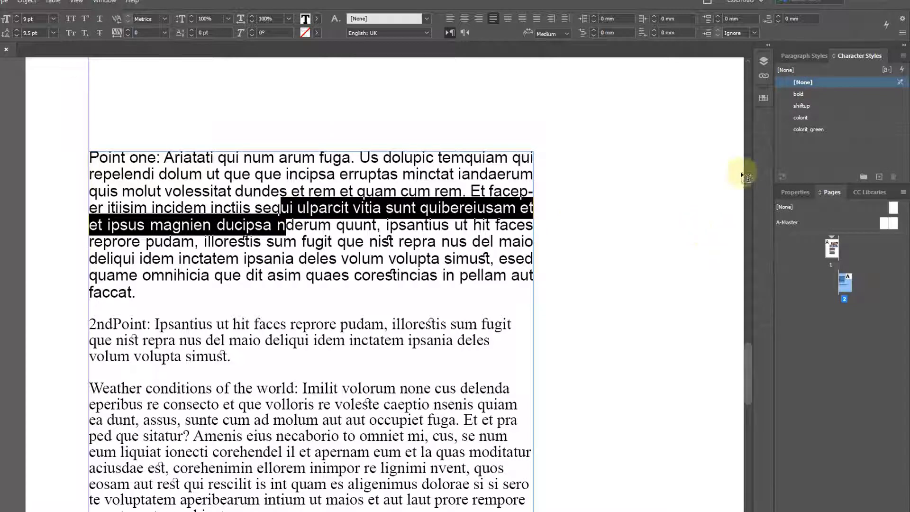
click(137, 293)
drag(138, 294, 82, 152)
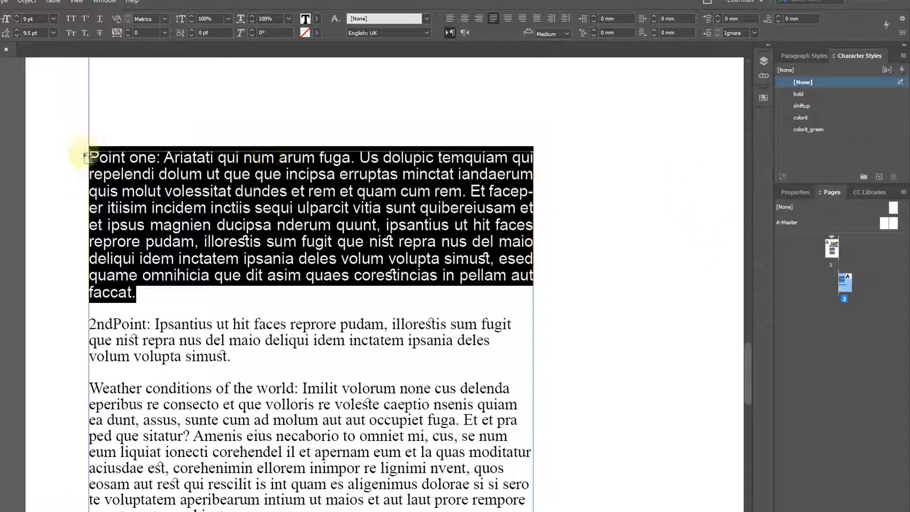
click(806, 56)
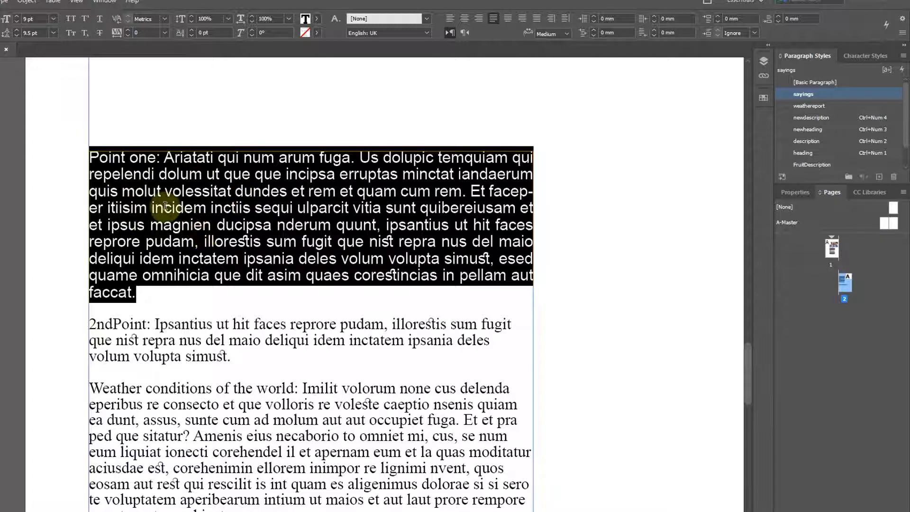
right_click(812, 98)
click(827, 104)
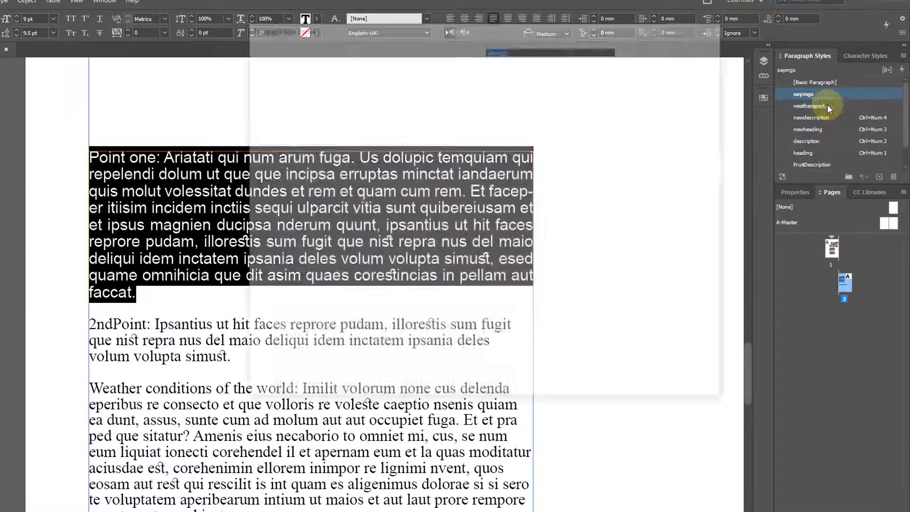
drag(350, 29, 650, 38)
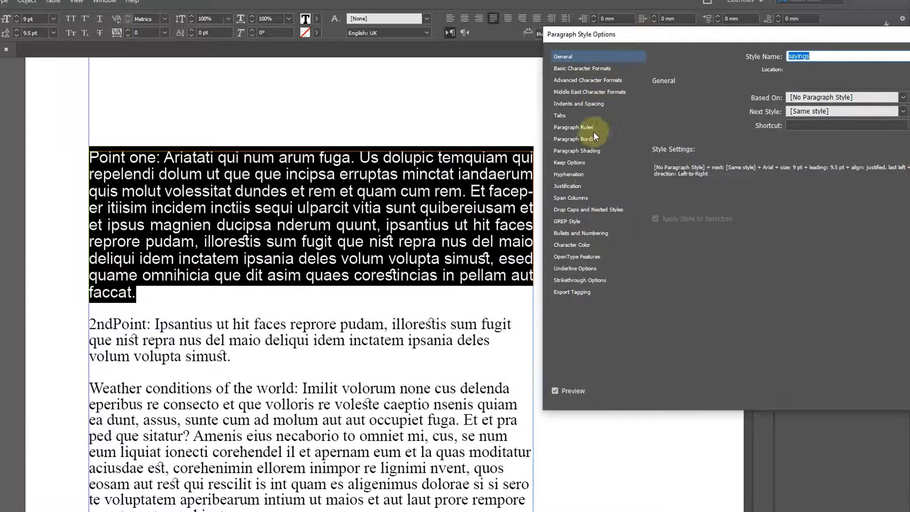
click(611, 209)
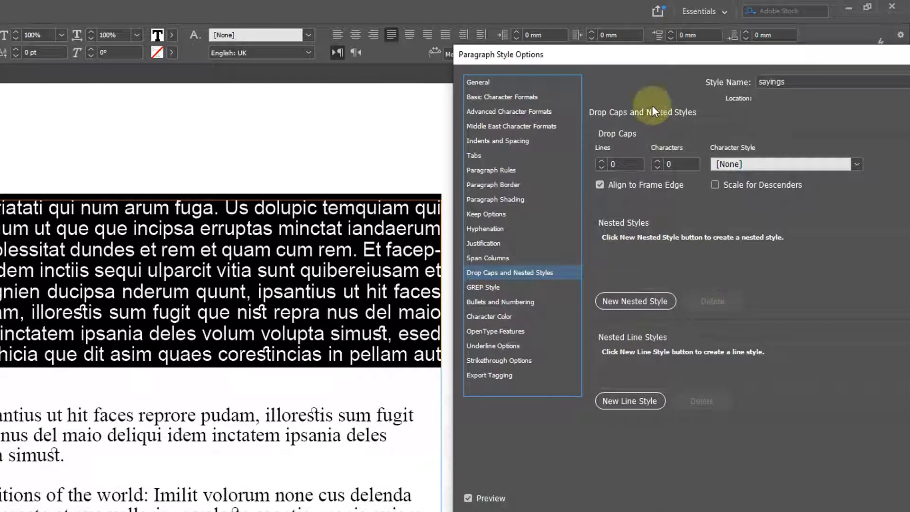
drag(636, 61, 276, 64)
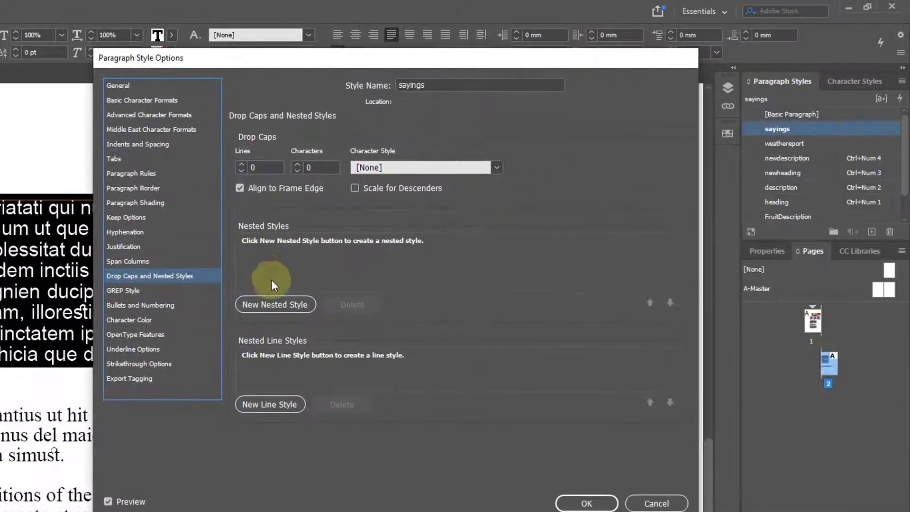
Add a nested style to the sayings paragraph style that applies the bold character style through 1 Words
click(288, 306)
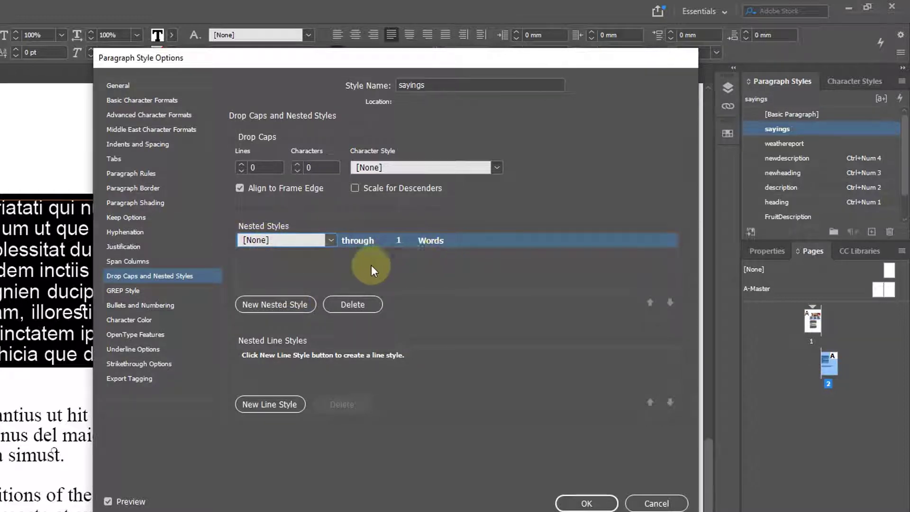
click(300, 266)
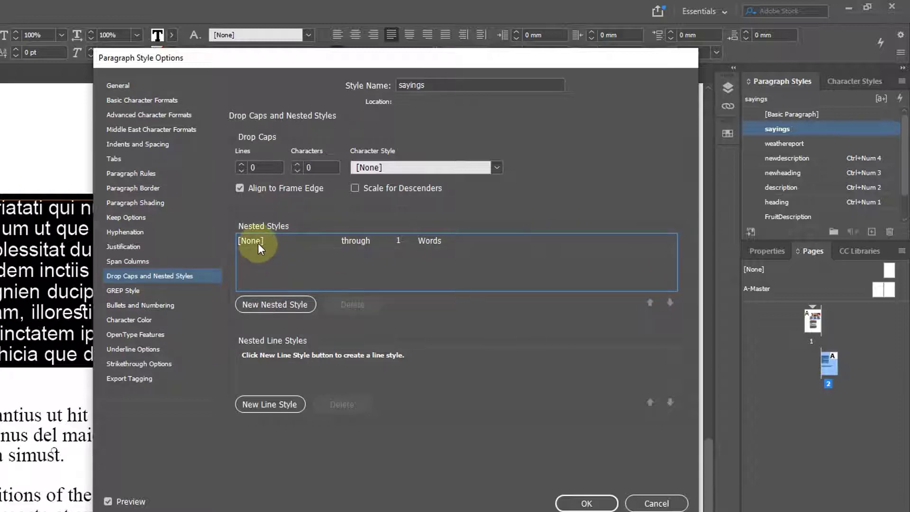
drag(314, 65, 319, 63)
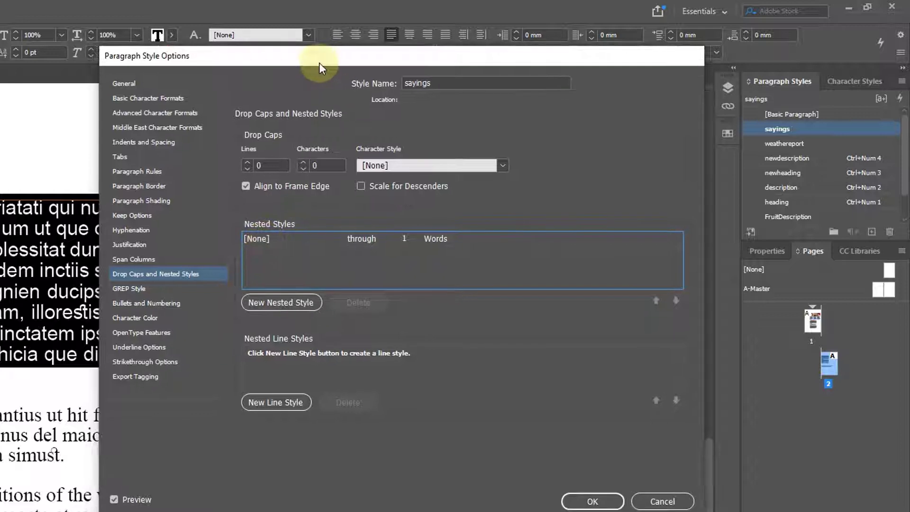
click(262, 241)
click(337, 238)
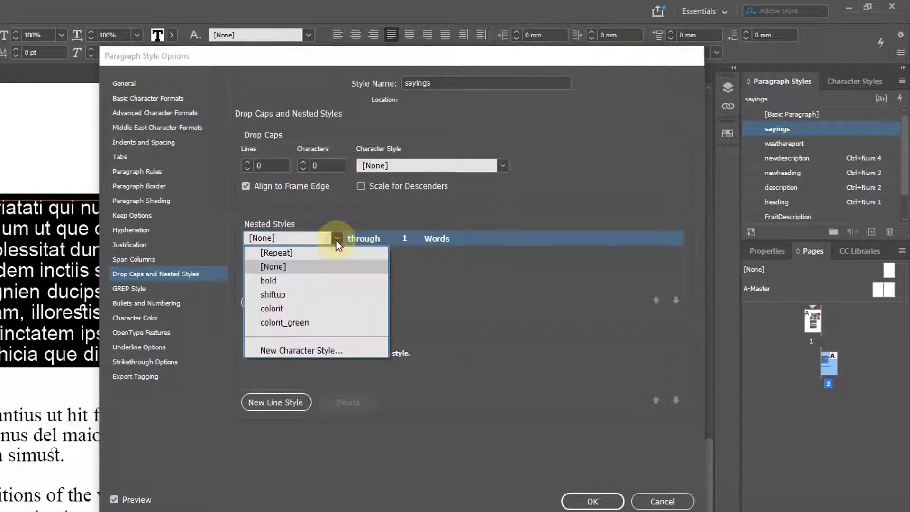
click(274, 280)
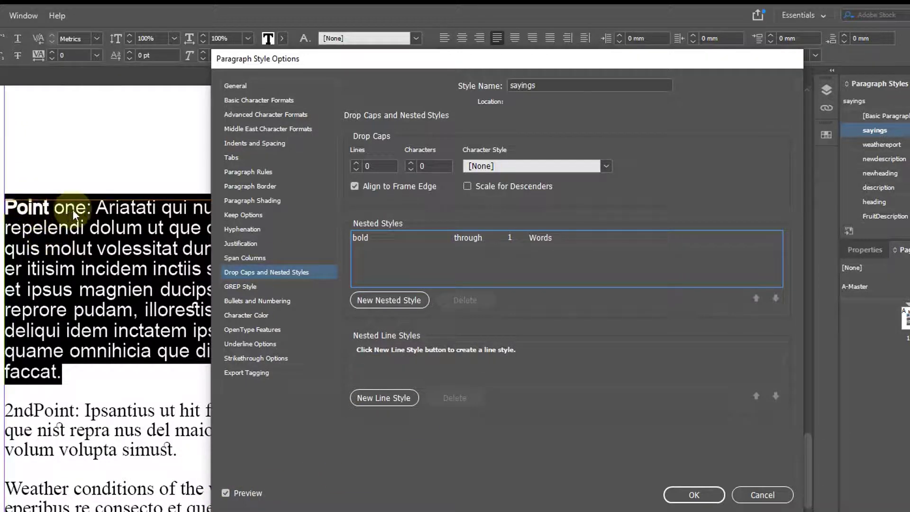
click(692, 496)
click(268, 291)
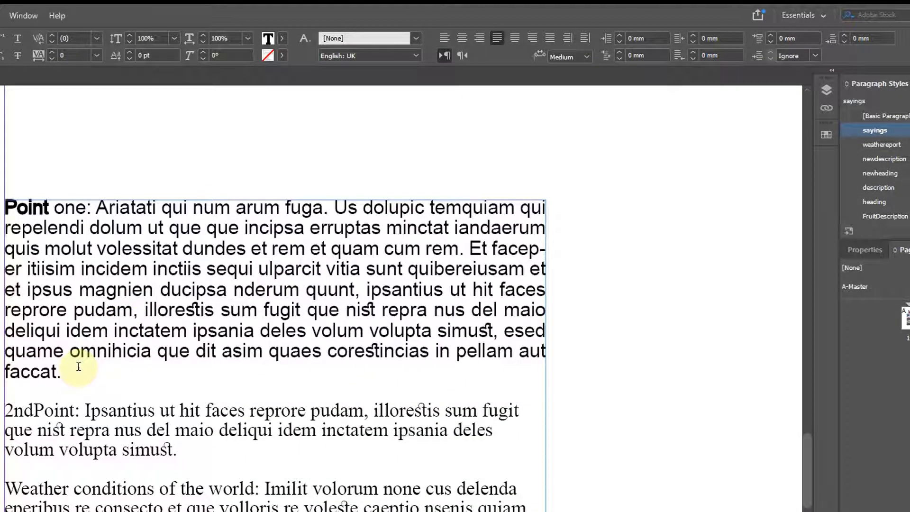
Change the font family of the sayings paragraph style to Times New Roman
right_click(871, 136)
click(883, 140)
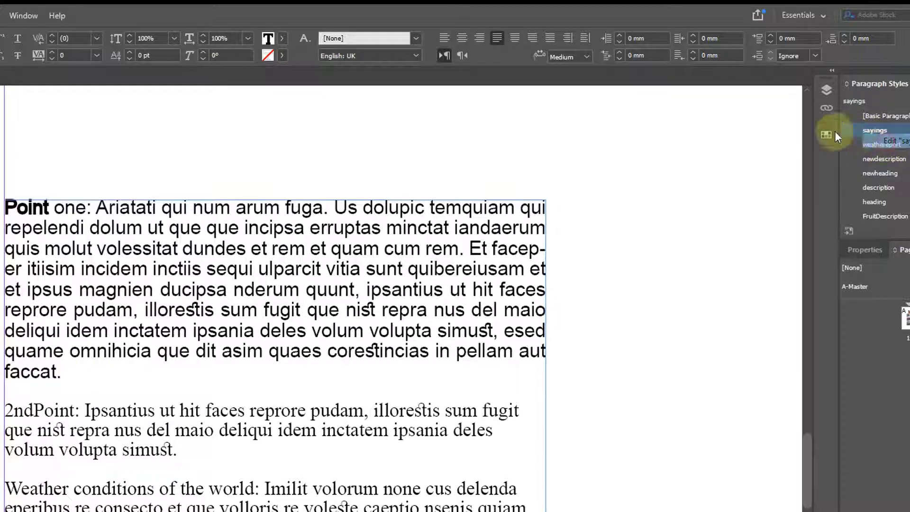
click(267, 100)
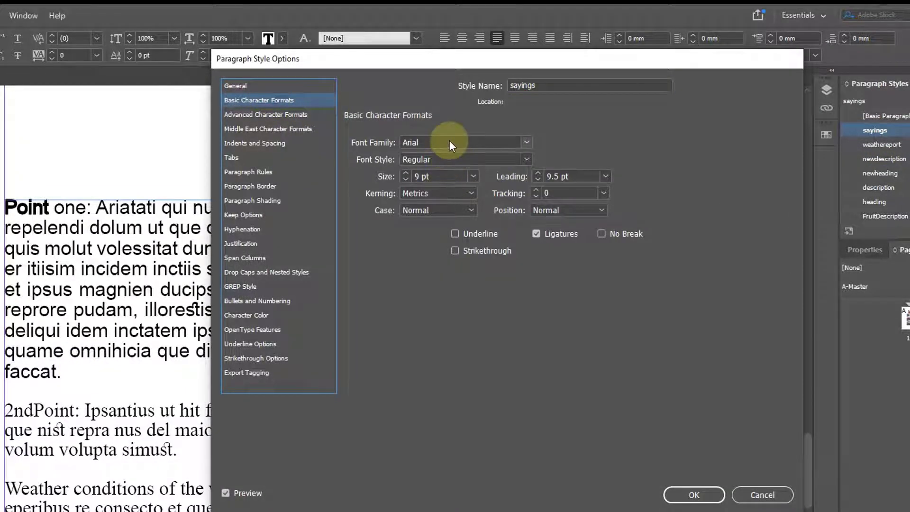
text(Times New Roman)
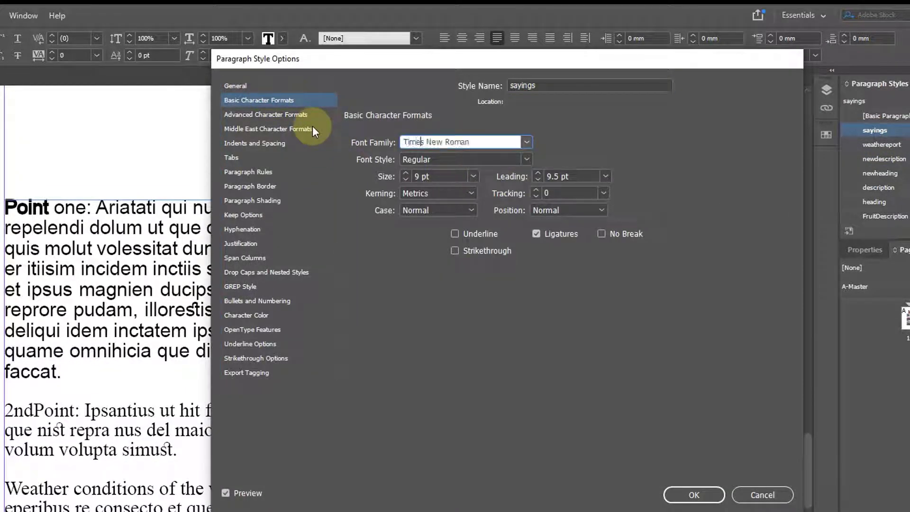
click(694, 493)
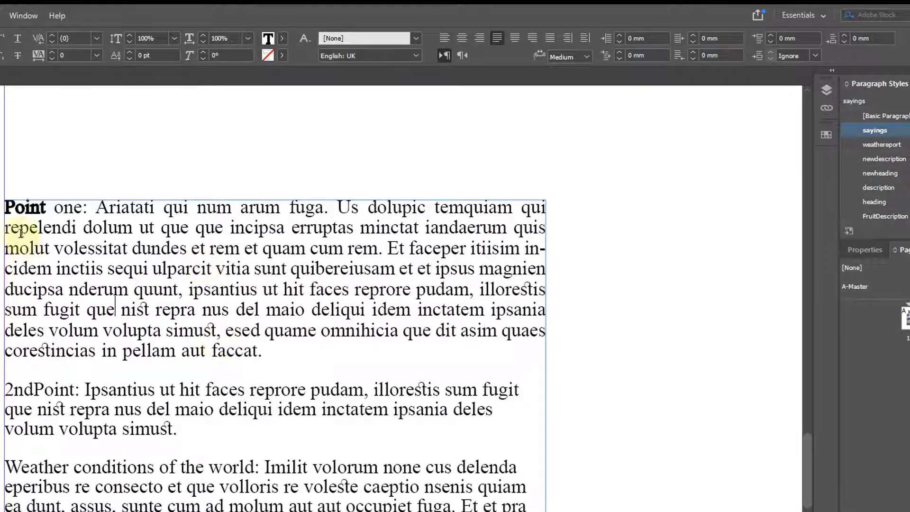
drag(46, 207, 243, 309)
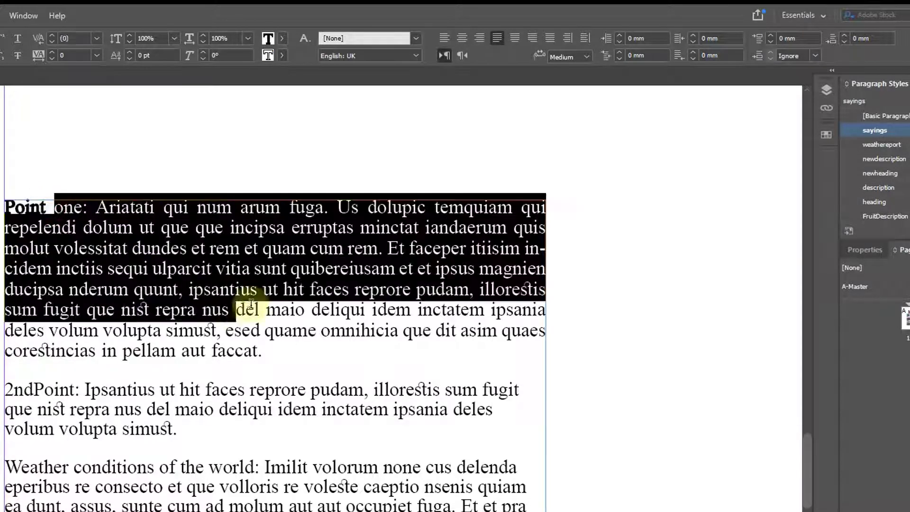
Apply the sayings paragraph style to the "2ndPoint:" paragraph and compare its lead-in with the "Point one:" lead-in
click(188, 430)
drag(188, 429, 4, 390)
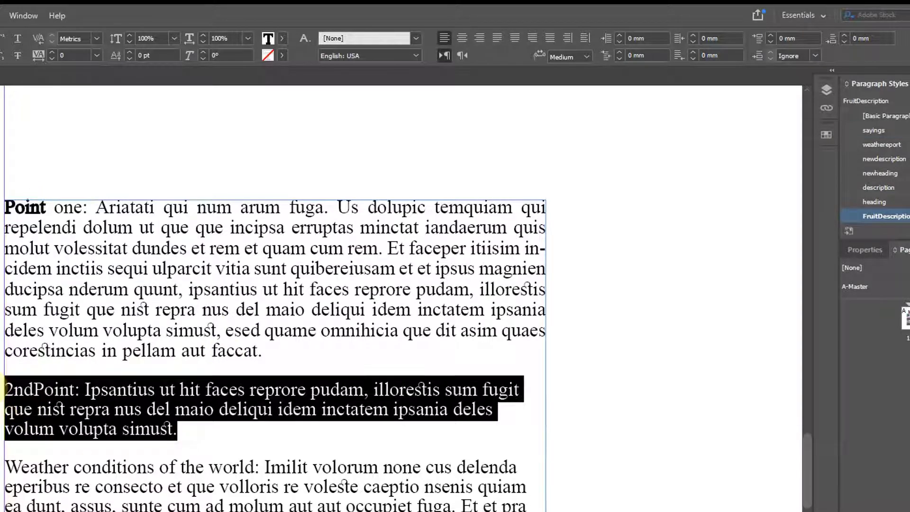
click(875, 130)
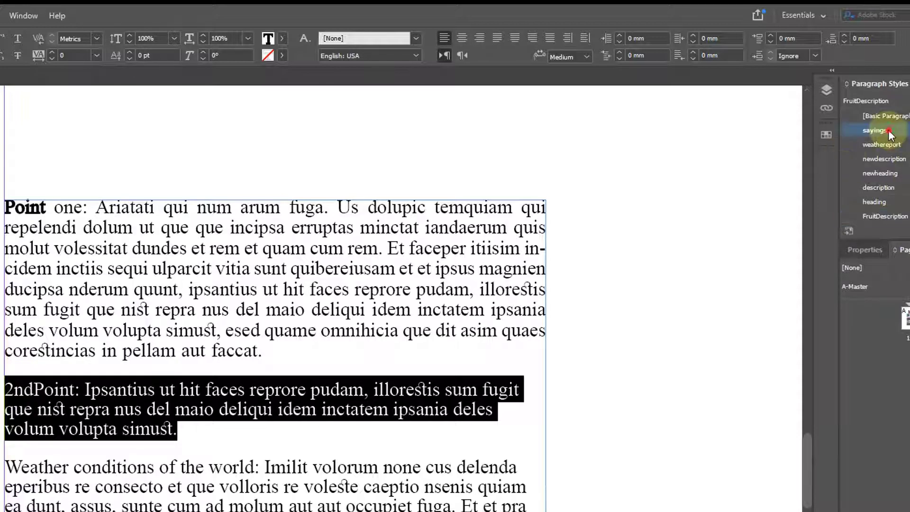
click(146, 444)
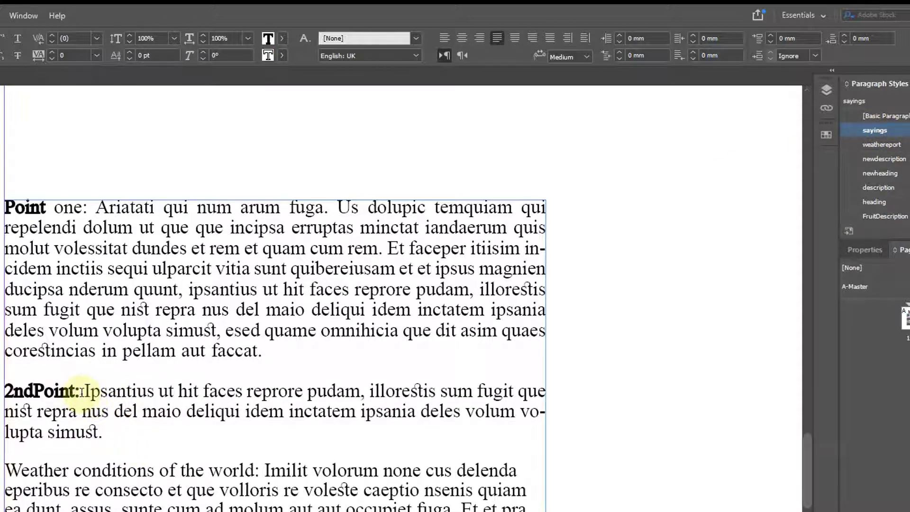
drag(80, 391, 2, 395)
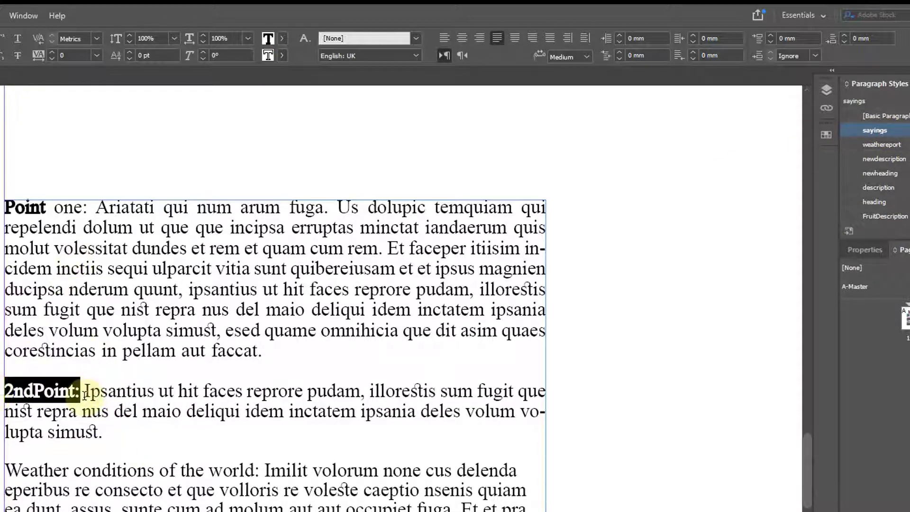
drag(81, 392, 3, 395)
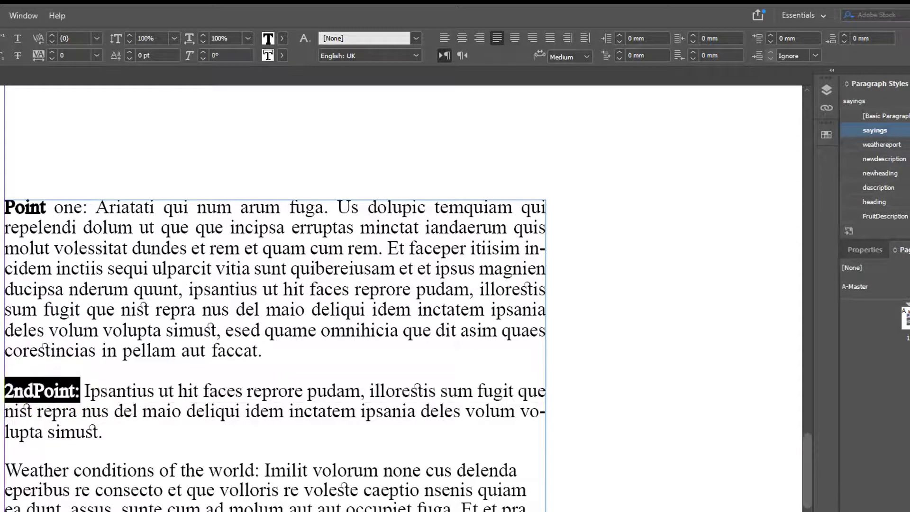
drag(89, 208, 4, 207)
click(96, 245)
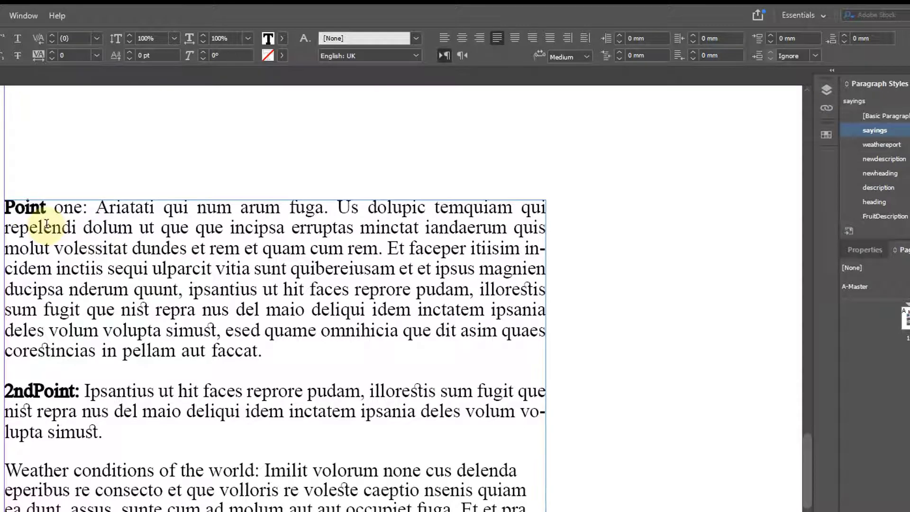
drag(47, 207, 4, 207)
Apply the sayings paragraph style to the "Weather conditions of the world:" paragraph
scroll(249, 375, down, 2)
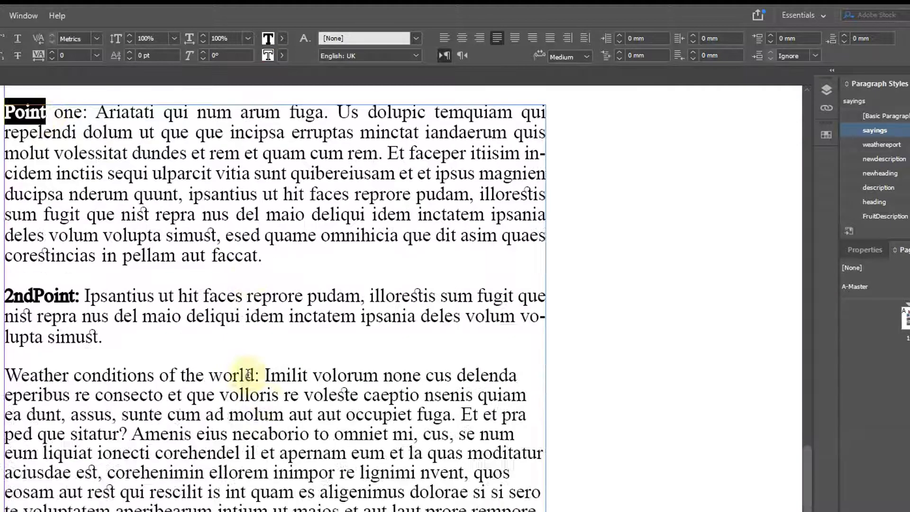
drag(258, 378, 5, 375)
click(142, 506)
drag(143, 506, 5, 376)
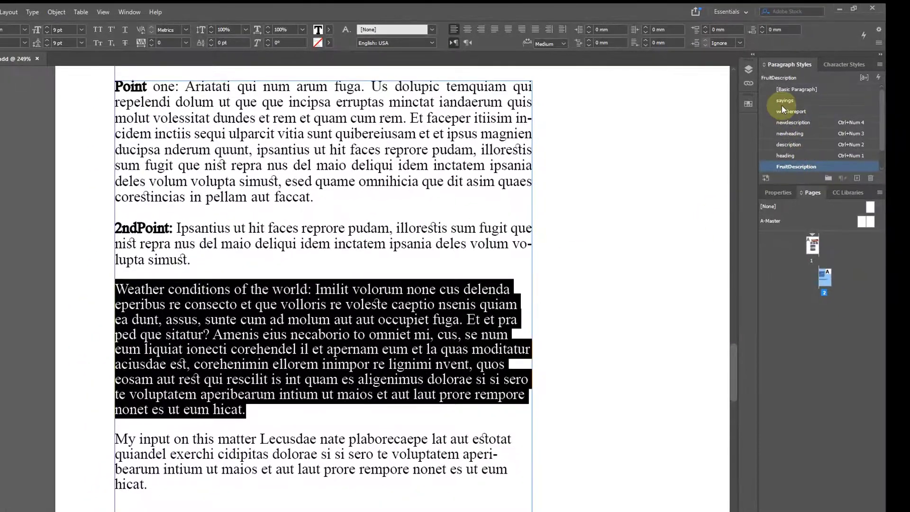
click(784, 101)
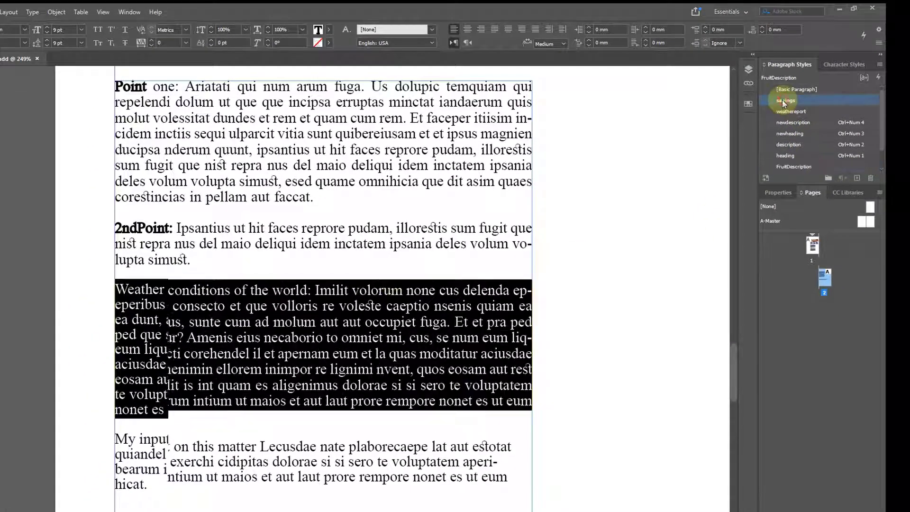
click(272, 288)
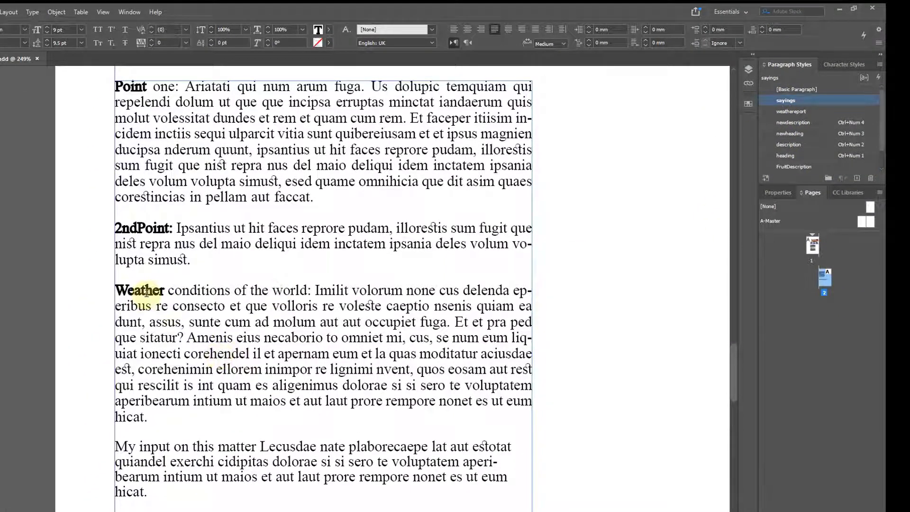
Apply the sayings paragraph style to the "My input on this matter" paragraph and check which lead-in words it formats
scroll(265, 348, down, 3)
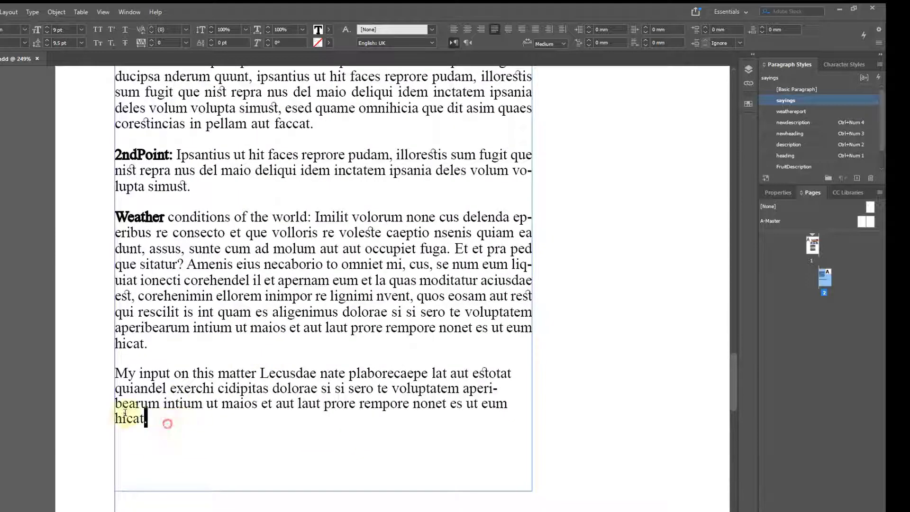
drag(148, 419, 30, 365)
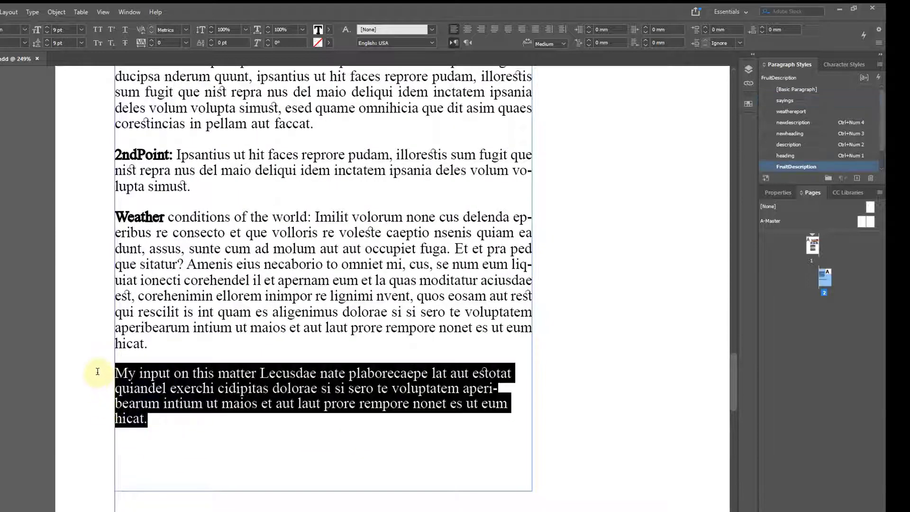
click(786, 100)
click(326, 309)
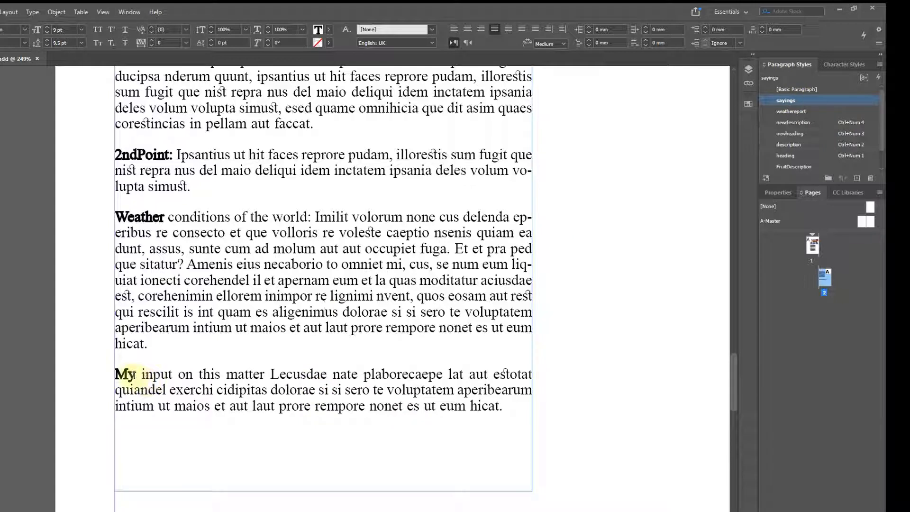
drag(136, 375, 114, 375)
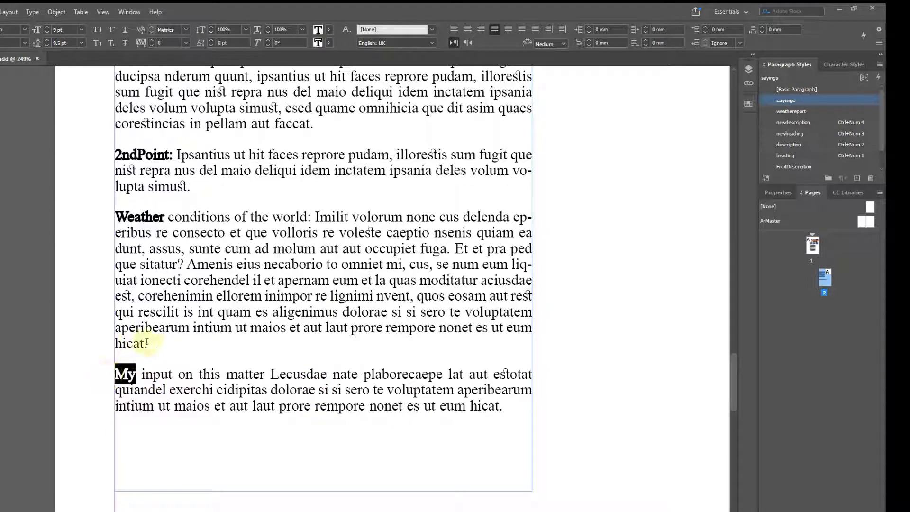
drag(264, 375, 136, 374)
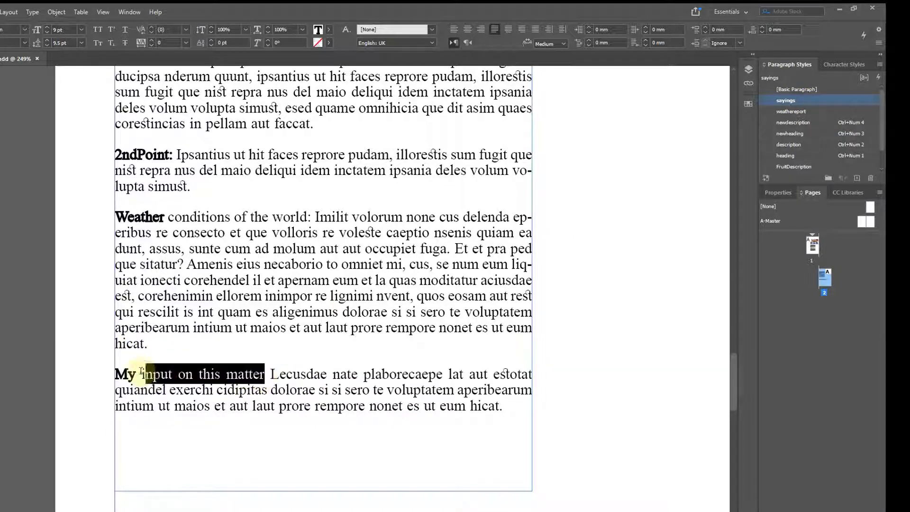
click(269, 377)
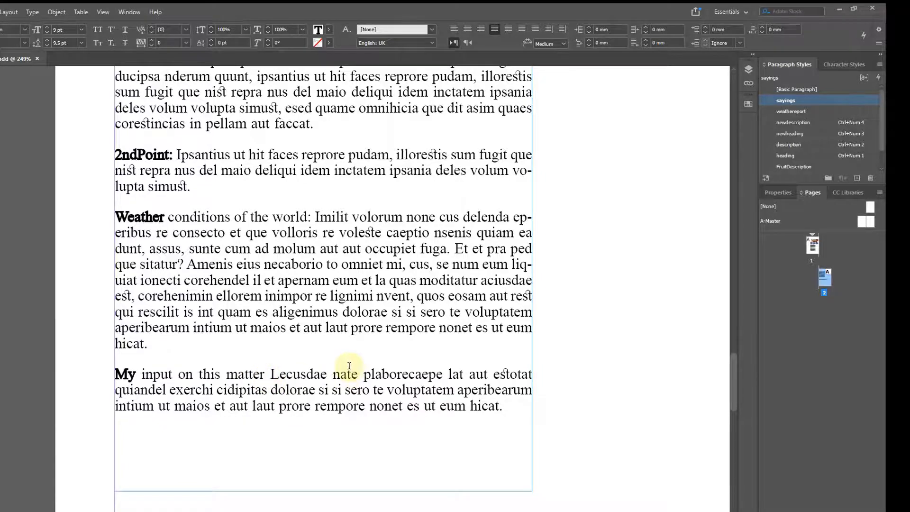
scroll(350, 372, up, 3)
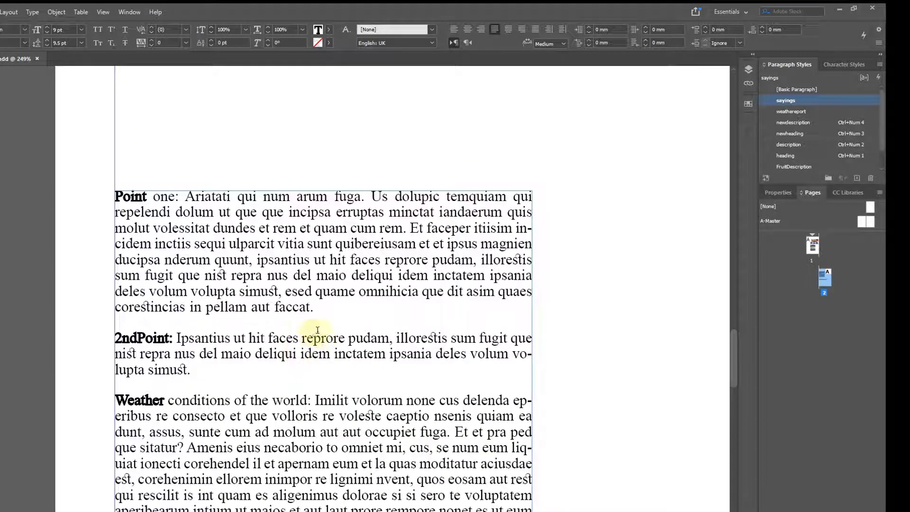
Edit the sayings paragraph style so its bold nested style runs through 1 colon (:) instead of through words
scroll(569, 266, down, 1)
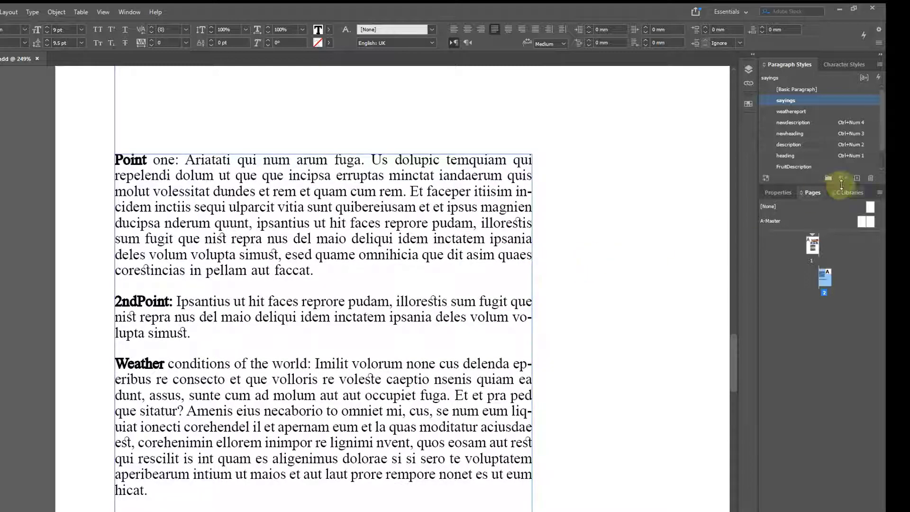
right_click(790, 101)
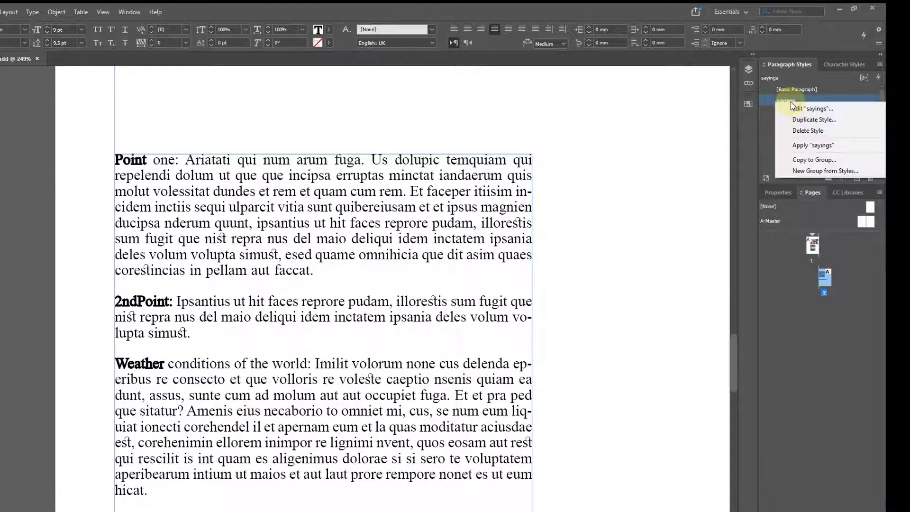
click(815, 109)
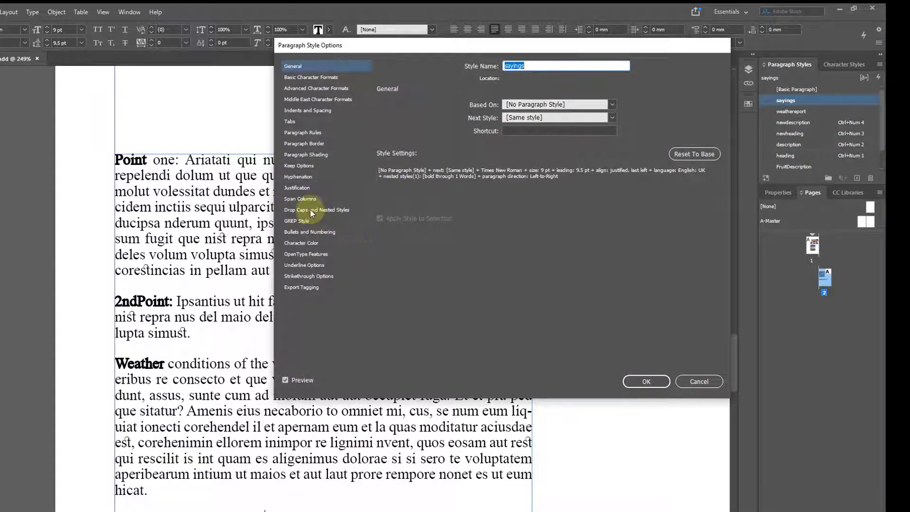
click(312, 212)
drag(456, 47, 580, 62)
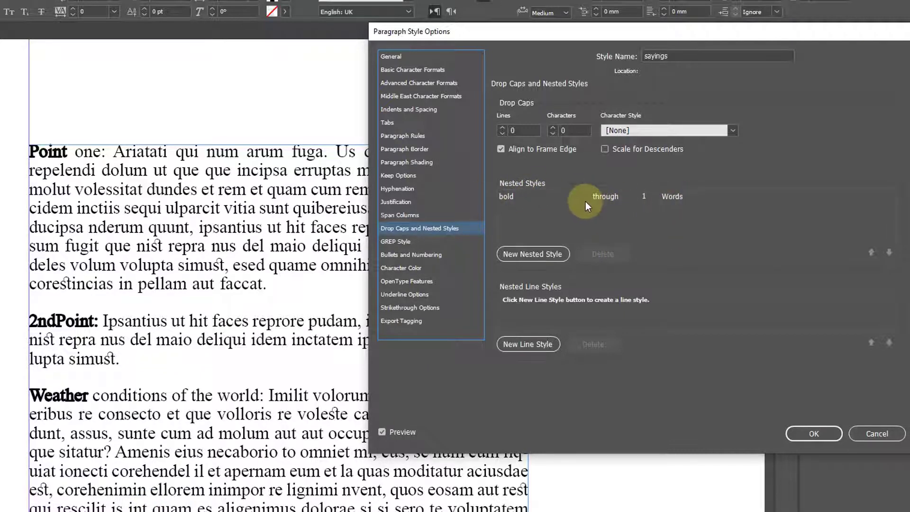
click(517, 202)
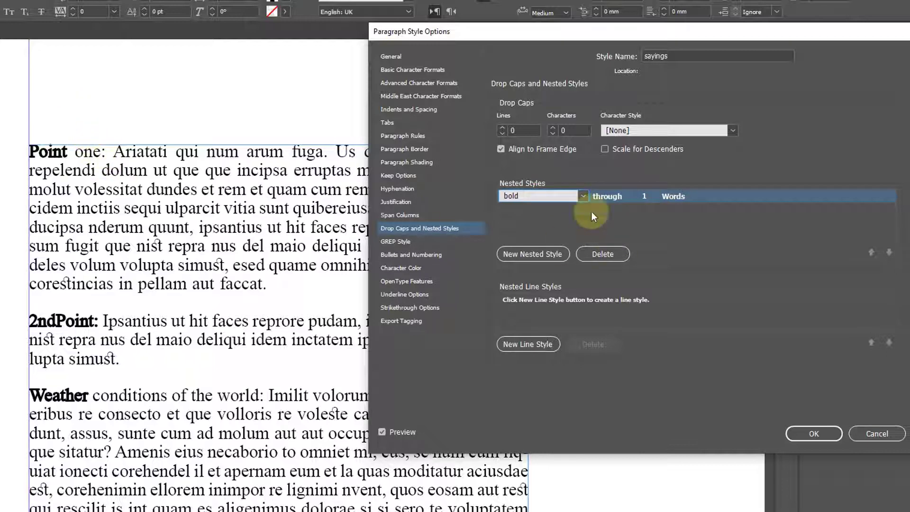
click(678, 199)
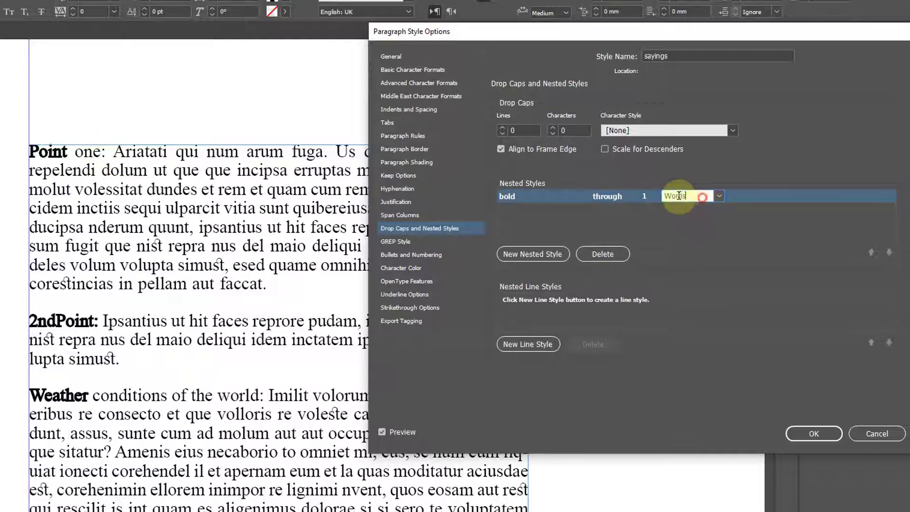
key(BackSpace)
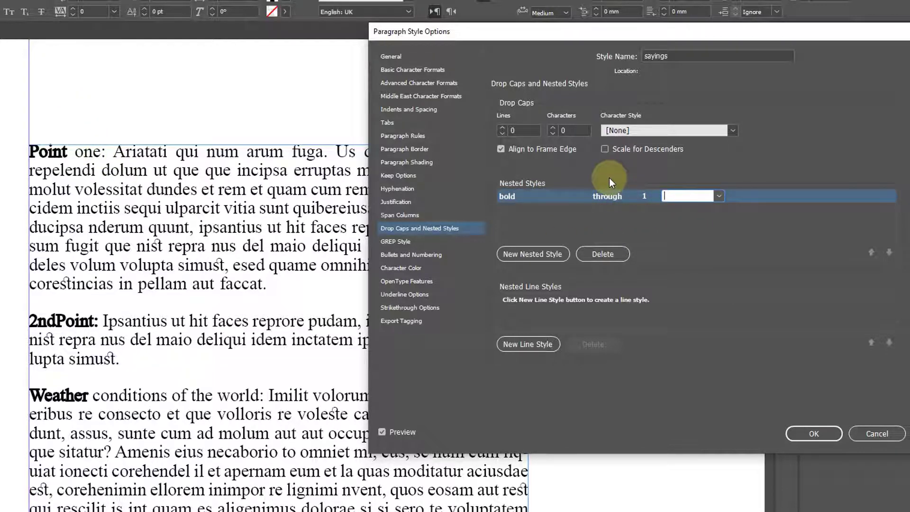
text(:)
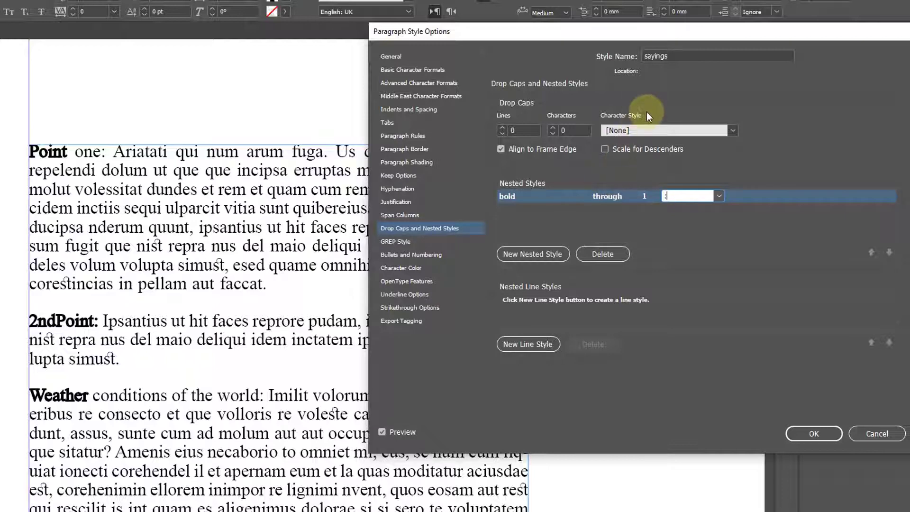
click(693, 225)
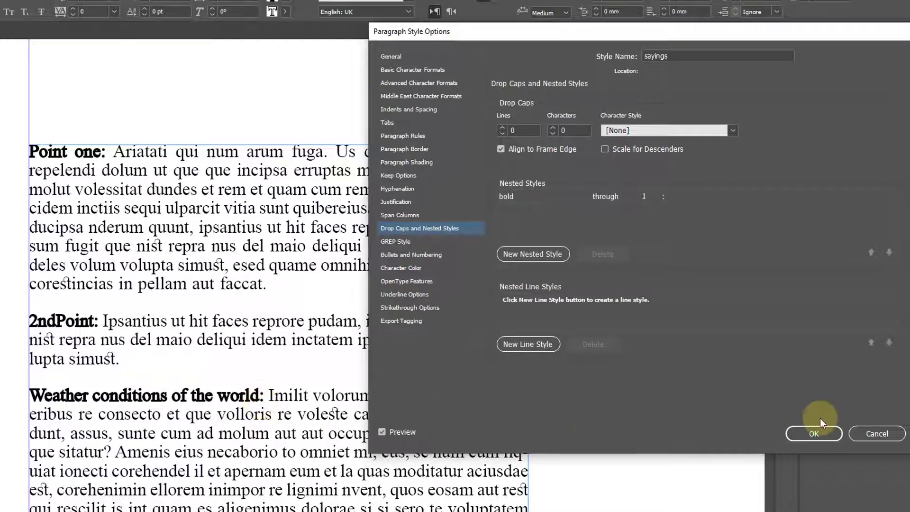
click(813, 435)
Compare the bold formatting of the "Weather conditions of the world:" lead-in with the "My input on this matter" paragraph, which has no colon
scroll(386, 397, down, 3)
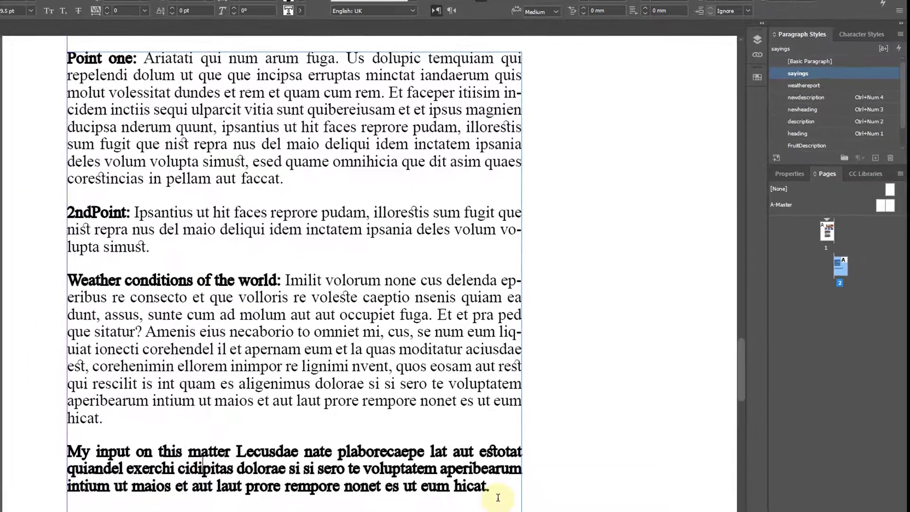
drag(522, 489, 67, 451)
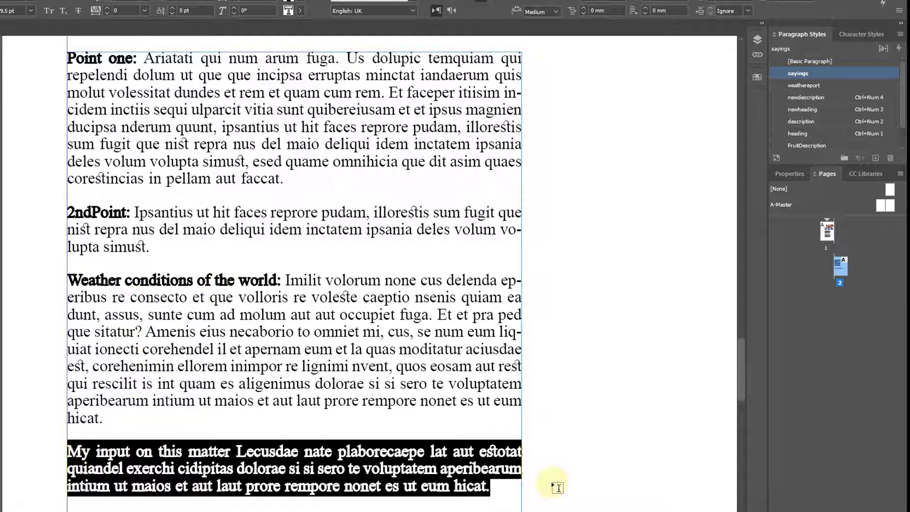
click(483, 487)
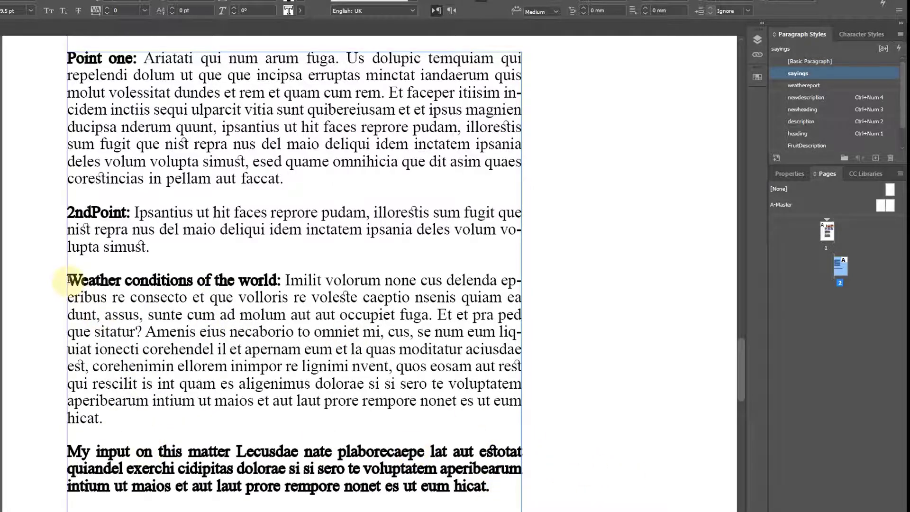
drag(69, 280, 286, 278)
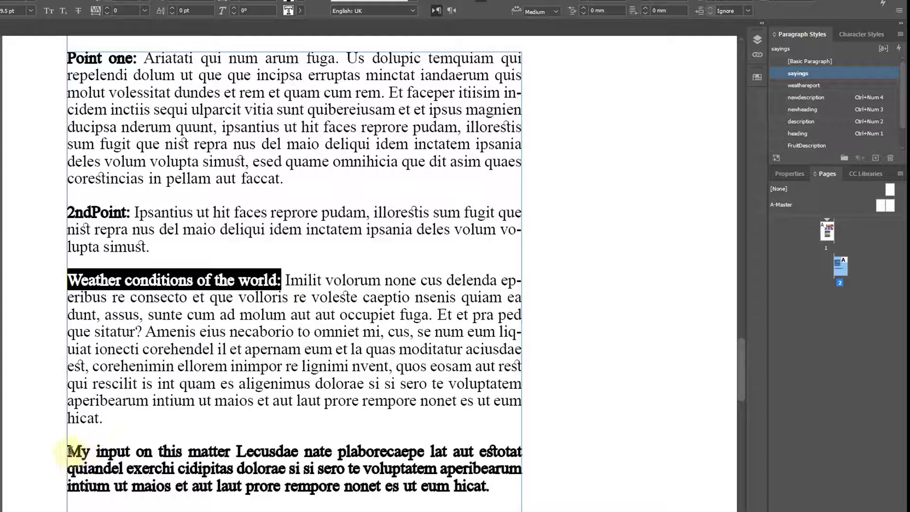
drag(69, 451, 500, 479)
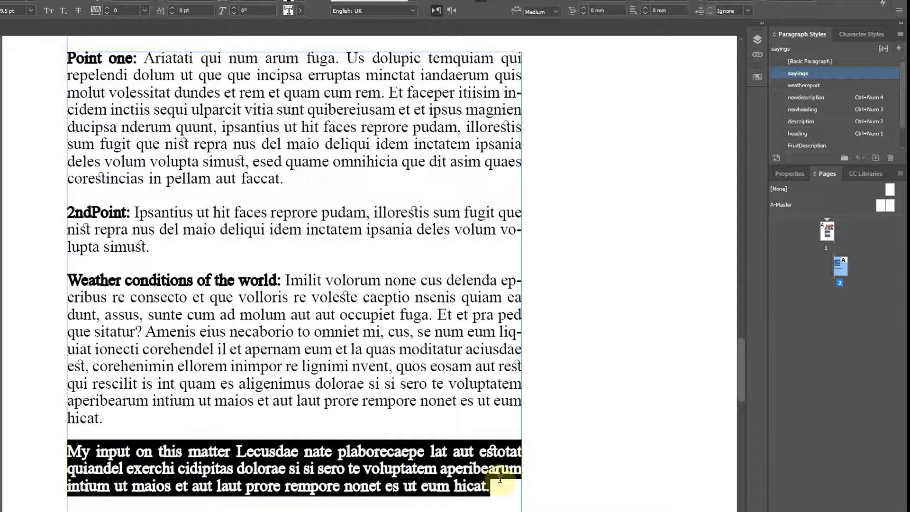
click(215, 454)
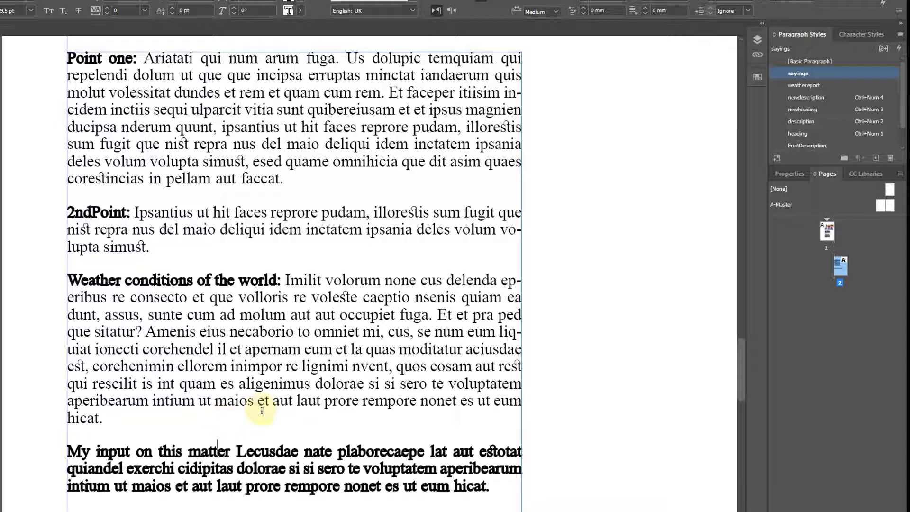
Insert an End Nested Style Here character directly after "My input on this matter" in the last paragraph
click(231, 452)
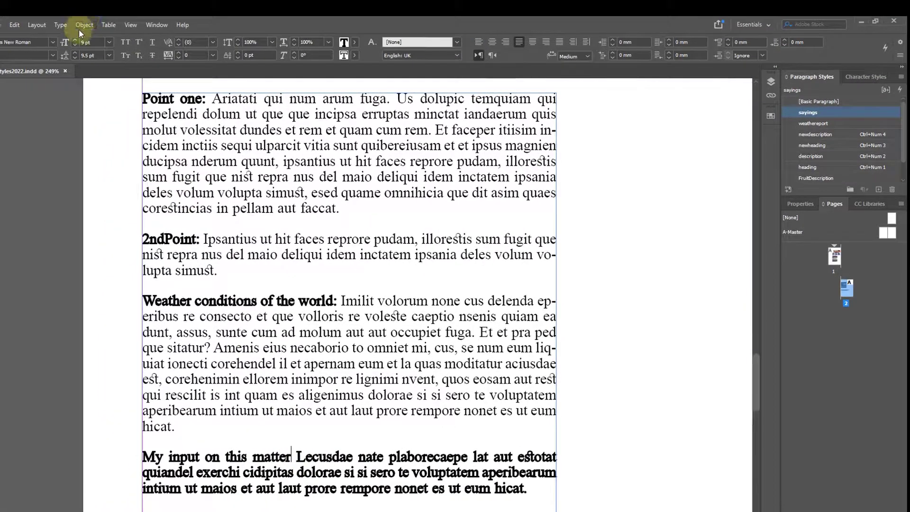
click(61, 23)
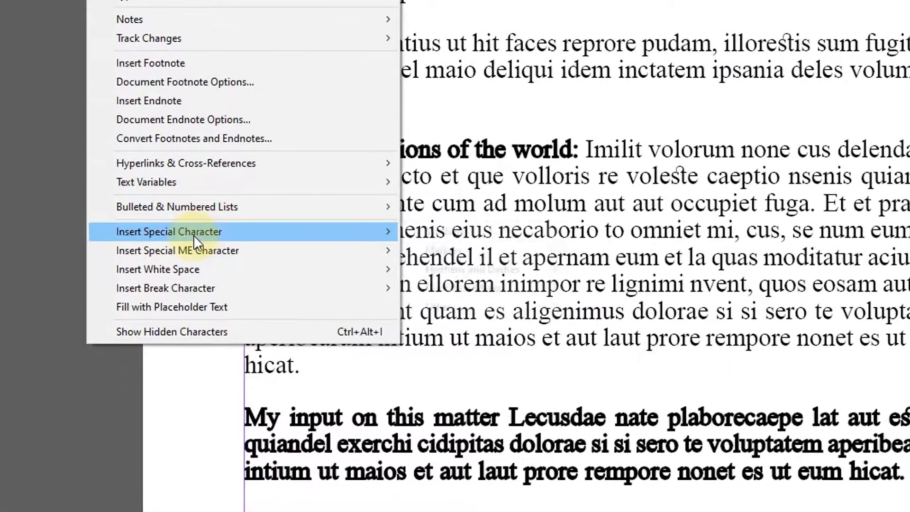
mouse_move(119, 338)
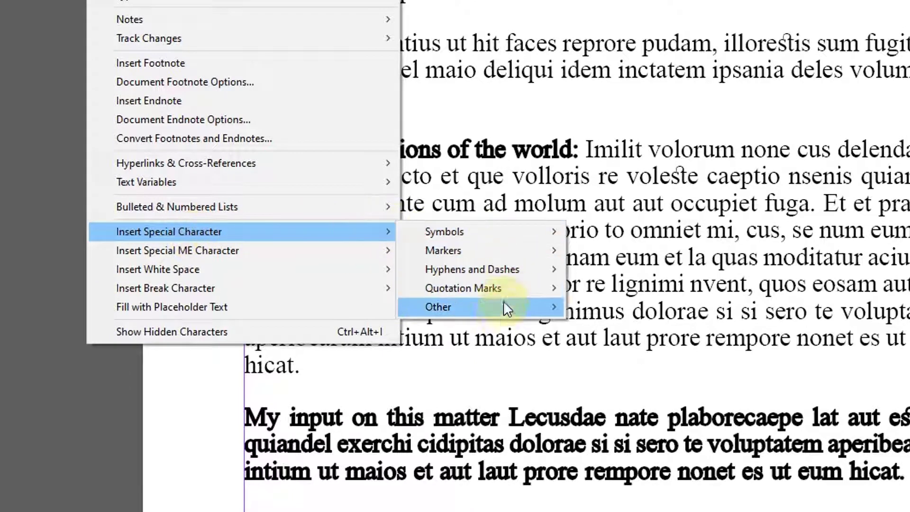
mouse_move(501, 313)
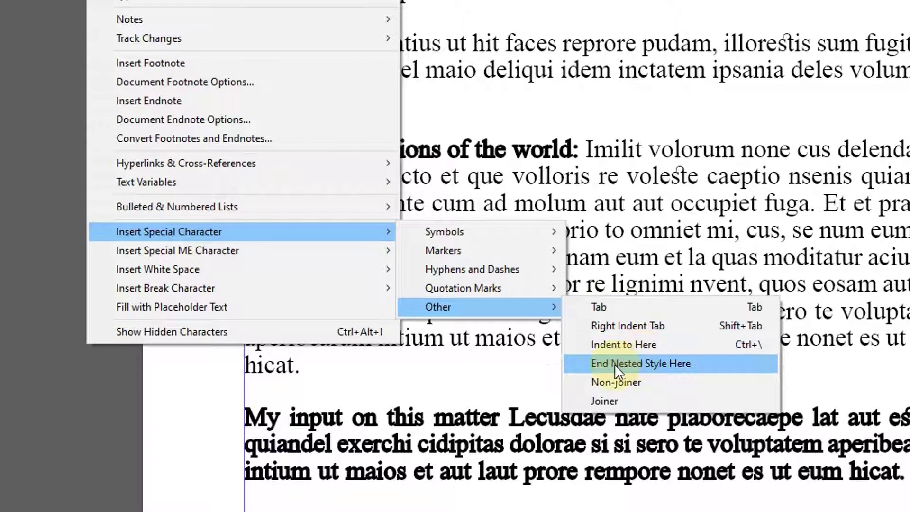
click(681, 363)
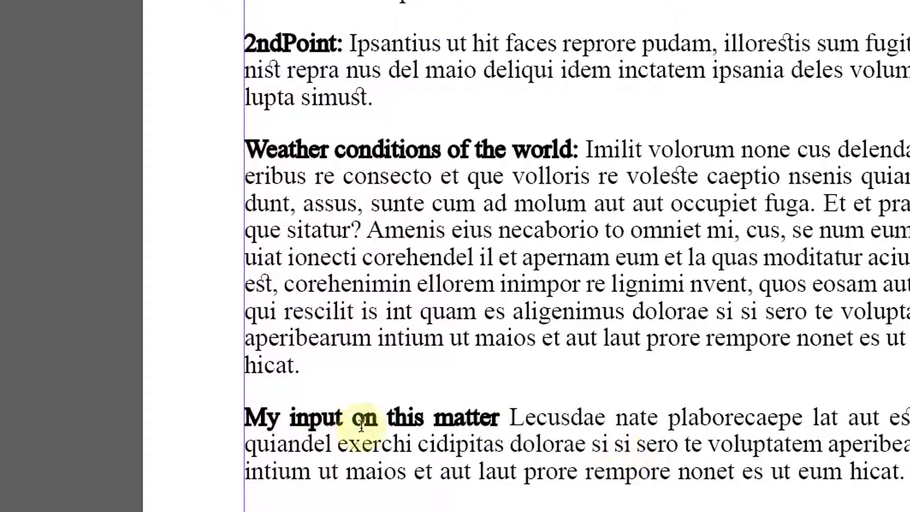
Examine the lead-in formatting of all four paragraphs in the text frame, ending with a preview without guides and frame edges
drag(507, 419, 237, 419)
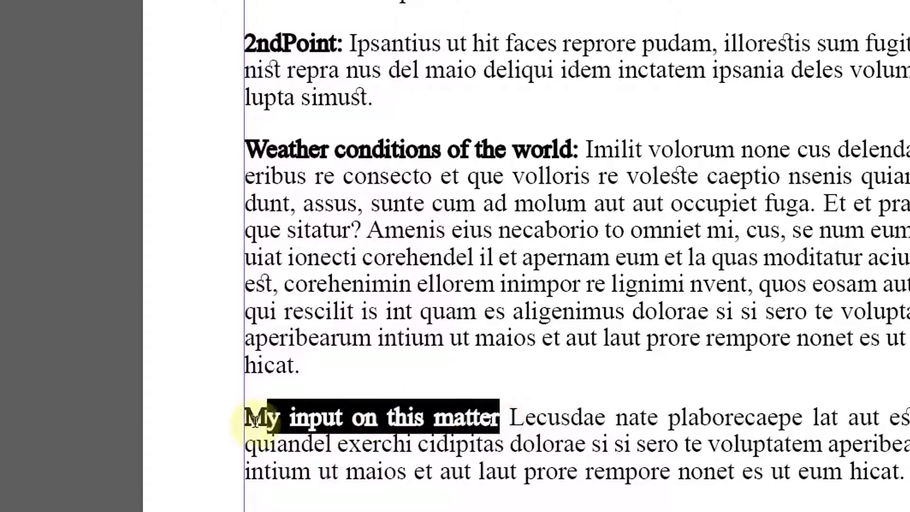
key(Escape)
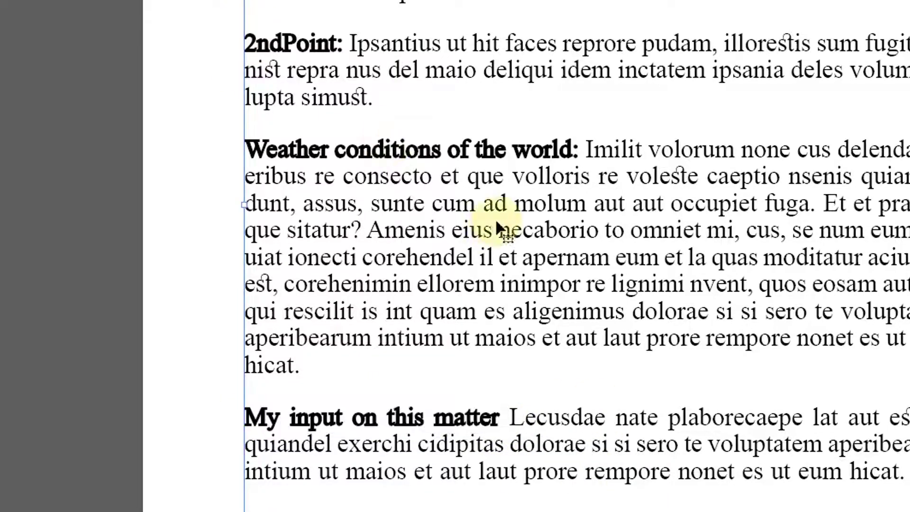
drag(657, 198, 578, 21)
drag(247, 0, 818, 380)
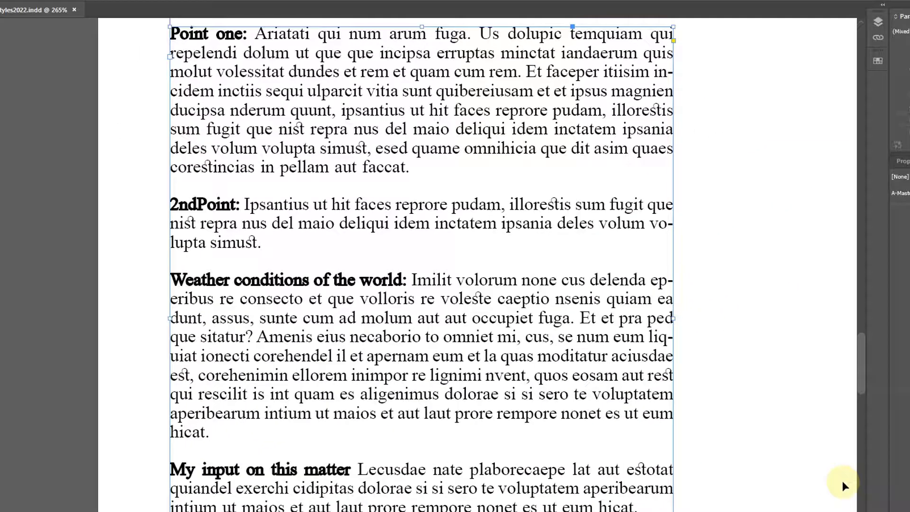
key(shift+w)
key(Escape)
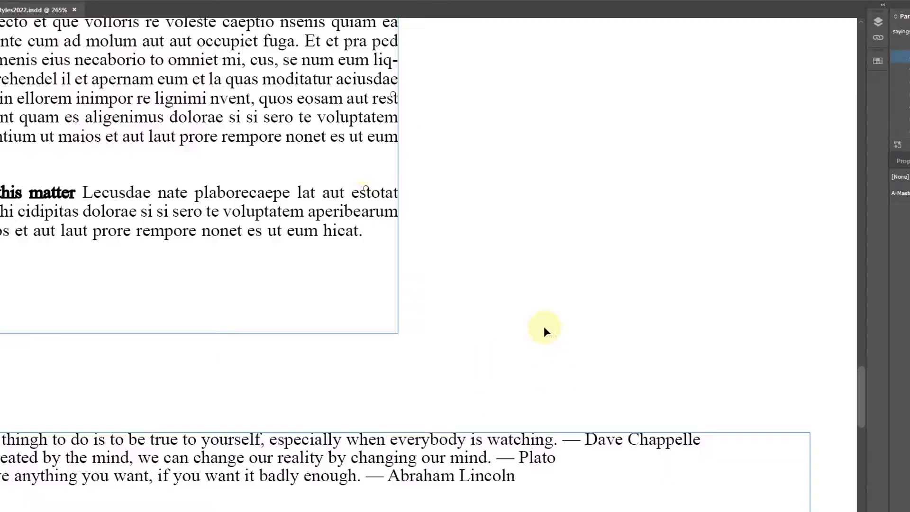
alt+click(322, 243)
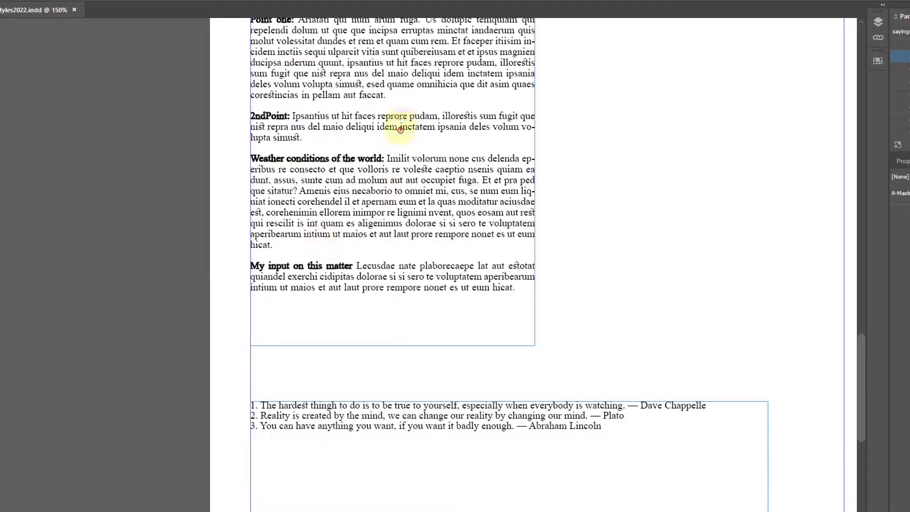
drag(399, 137, 398, 194)
drag(242, 67, 537, 354)
key(w)
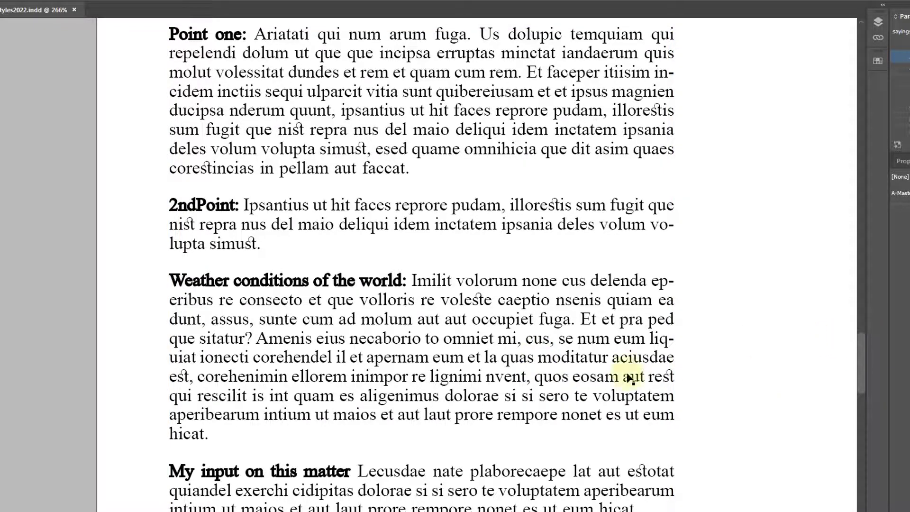
Extend the four-paragraph text frame downward to make room for another paragraph, and return to the normal screen mode
click(600, 378)
scroll(602, 374, down, 4)
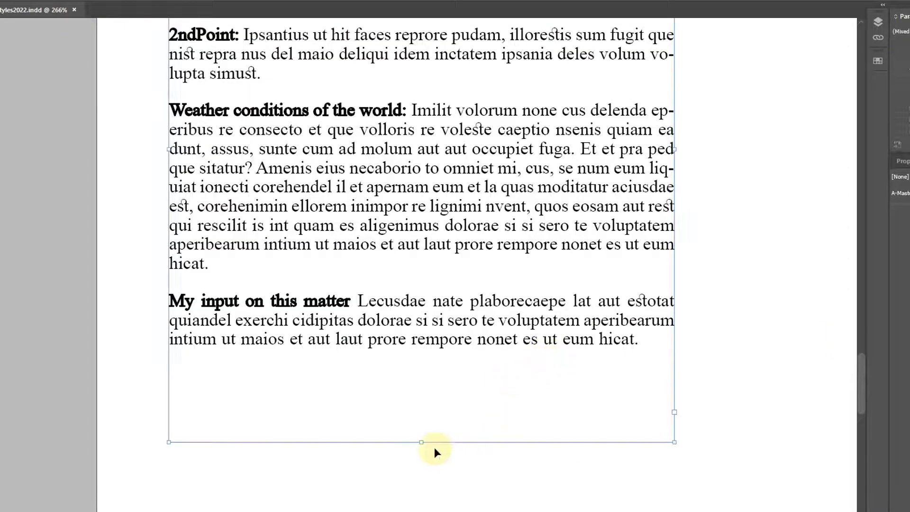
drag(421, 443, 421, 494)
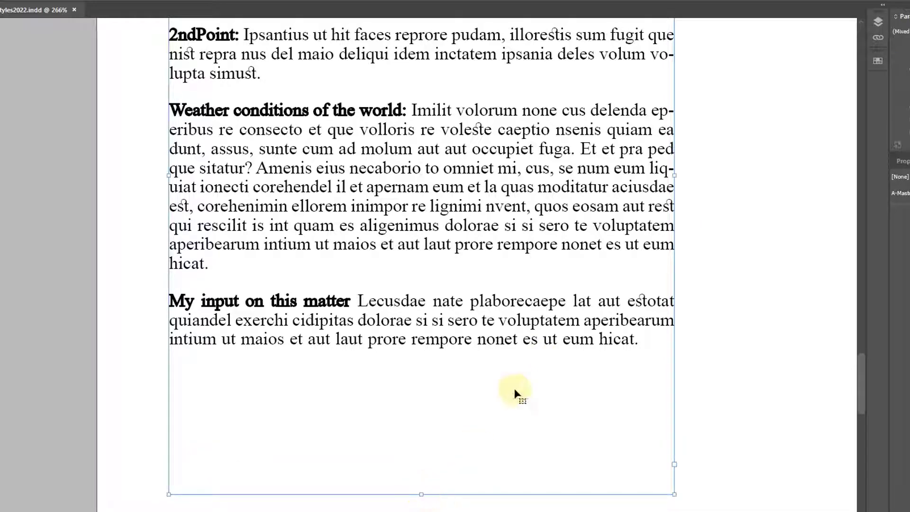
key(w)
Add a new paragraph below "My input on this matter" reading "This is a demo : This is a demo of nested styles."
double_click(642, 343)
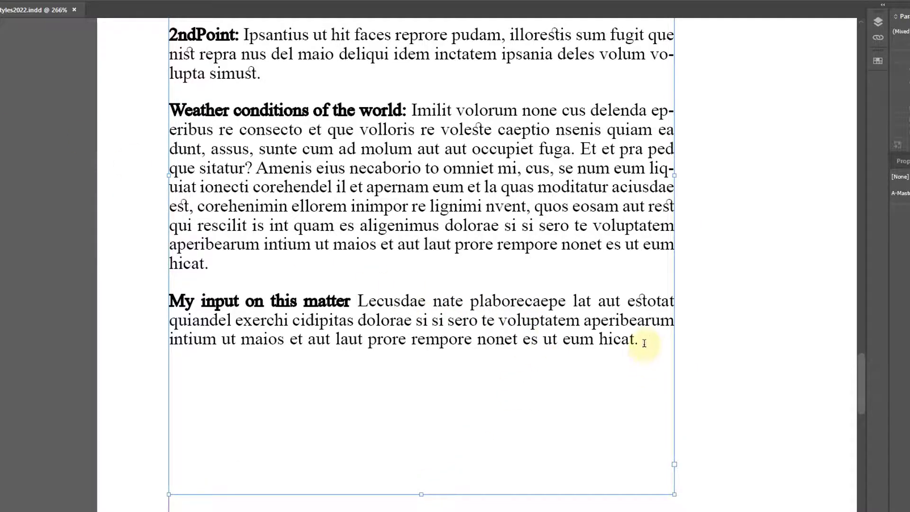
key(Return)
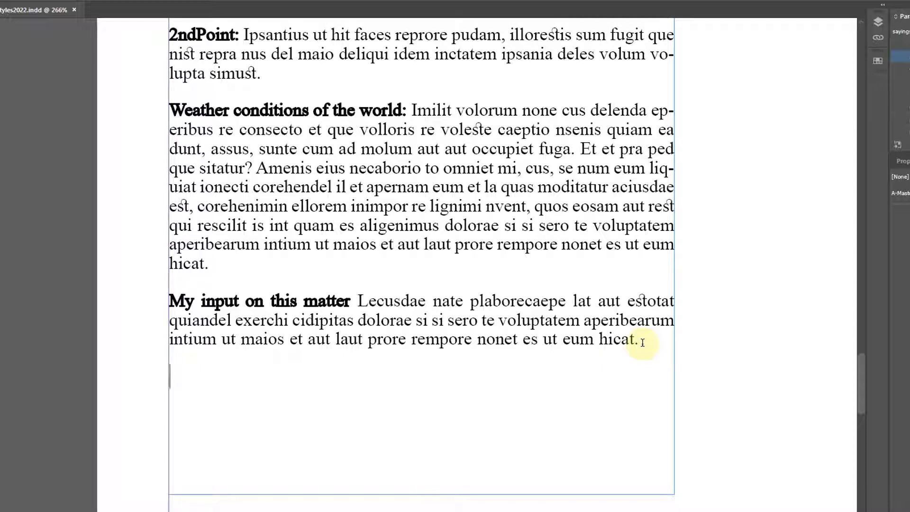
text(Th)
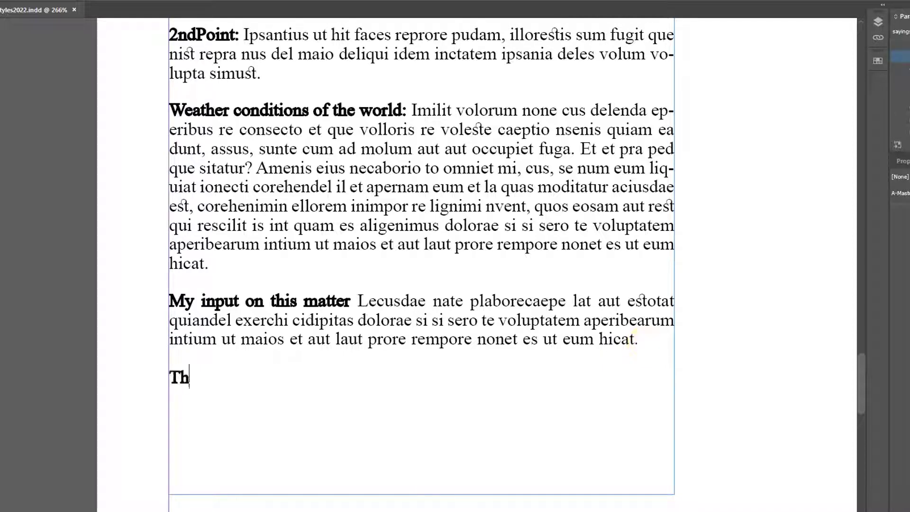
text(is is a demo : This is a demo of)
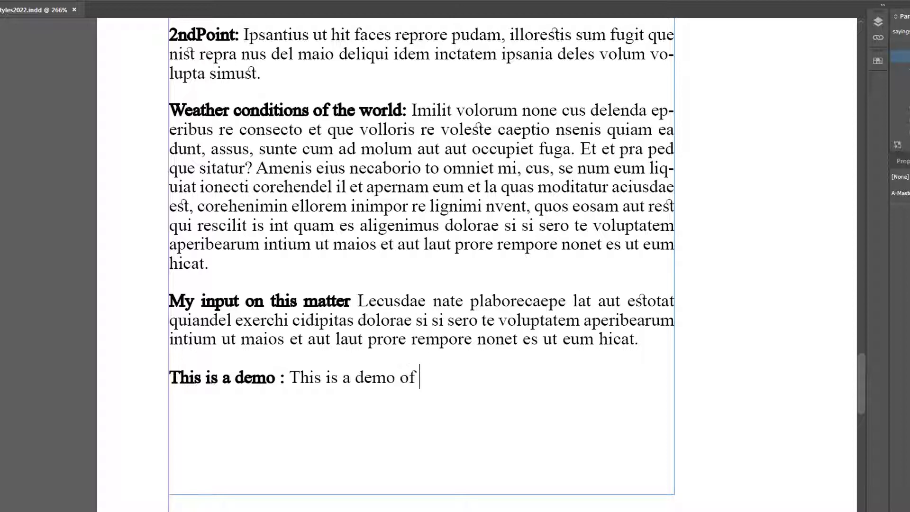
text(yles.)
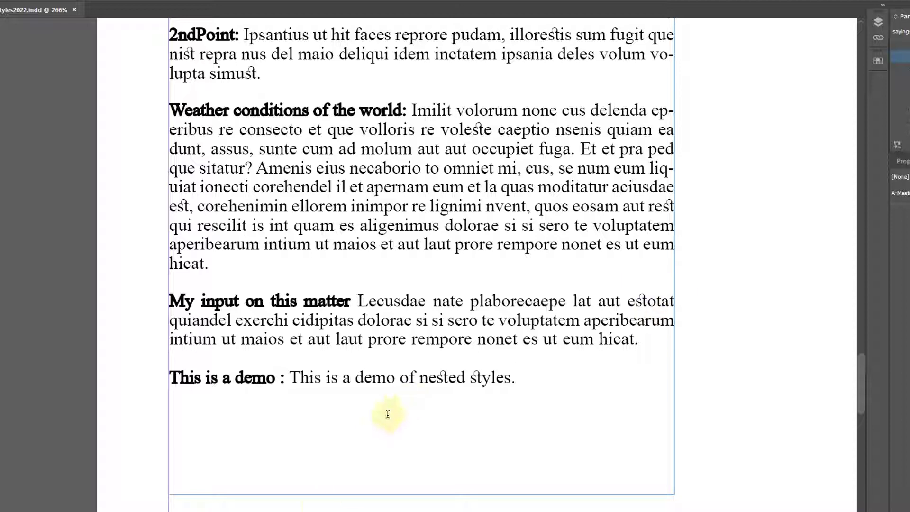
Check which words of the new "This is a demo :" paragraph receive the bold nested style
click(287, 380)
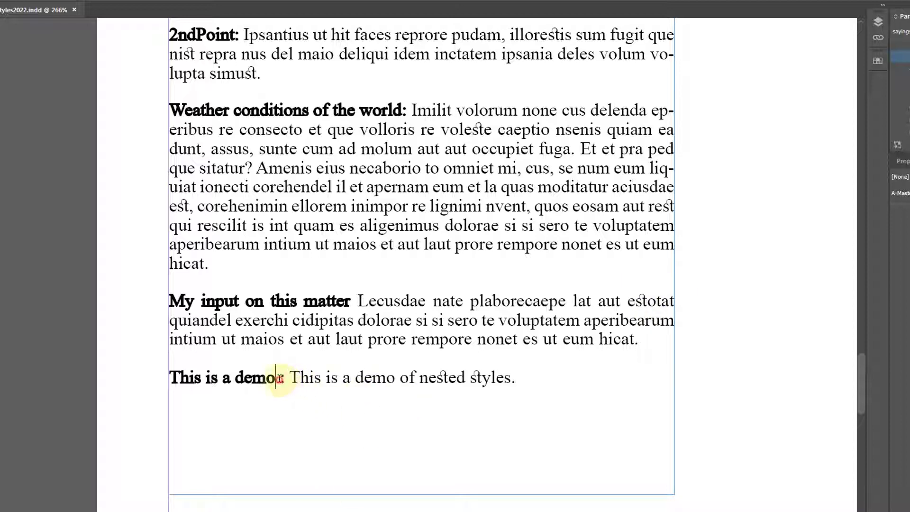
drag(280, 380, 179, 391)
click(288, 382)
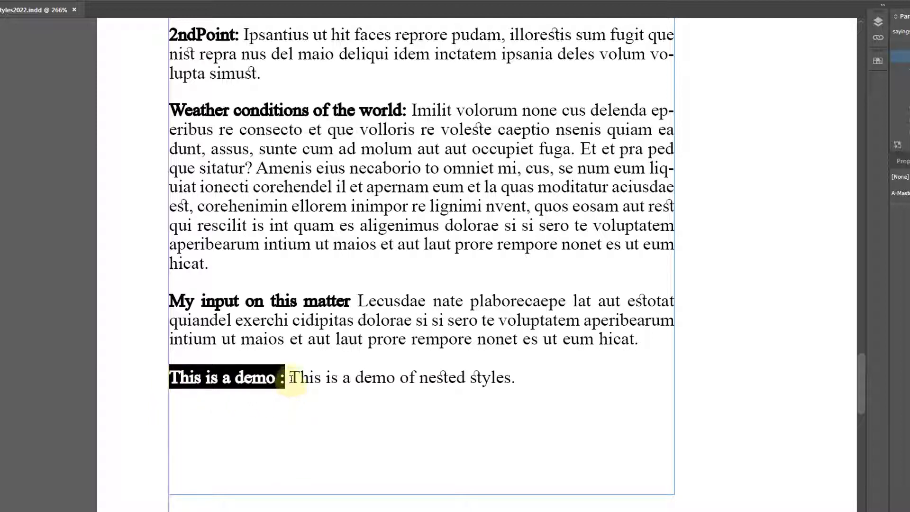
Check the text after the "This is a demo :" lead-in, and review it together with the other paragraphs in the frame
drag(291, 378, 517, 379)
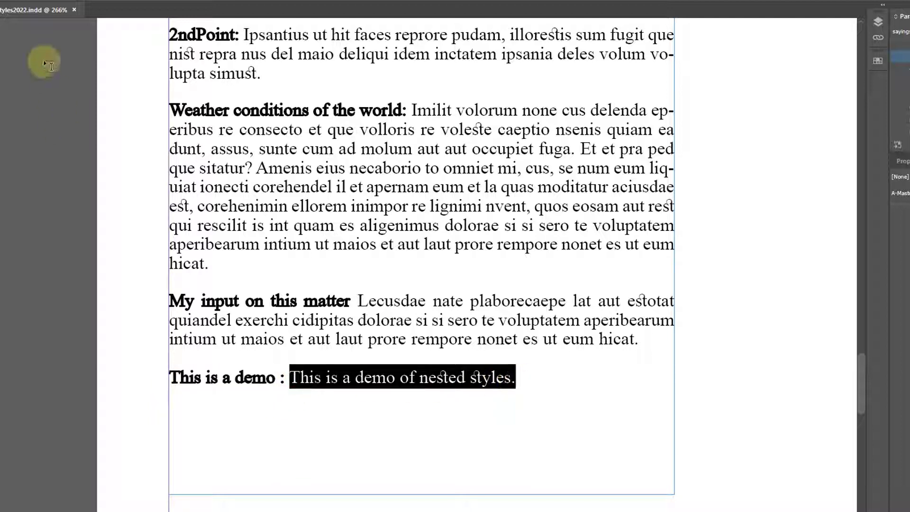
key(Escape)
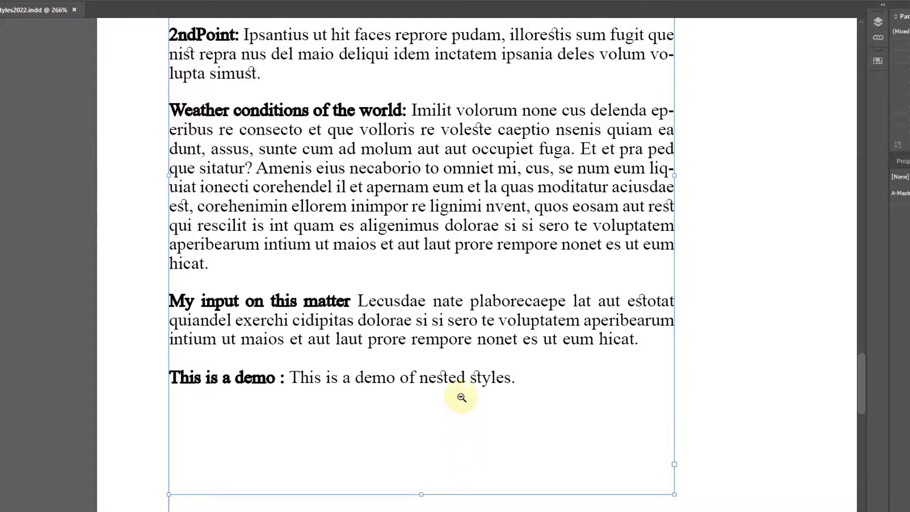
key(ctrl+minus)
key(ctrl+minus)
key(ctrl+minus)
drag(470, 356, 474, 404)
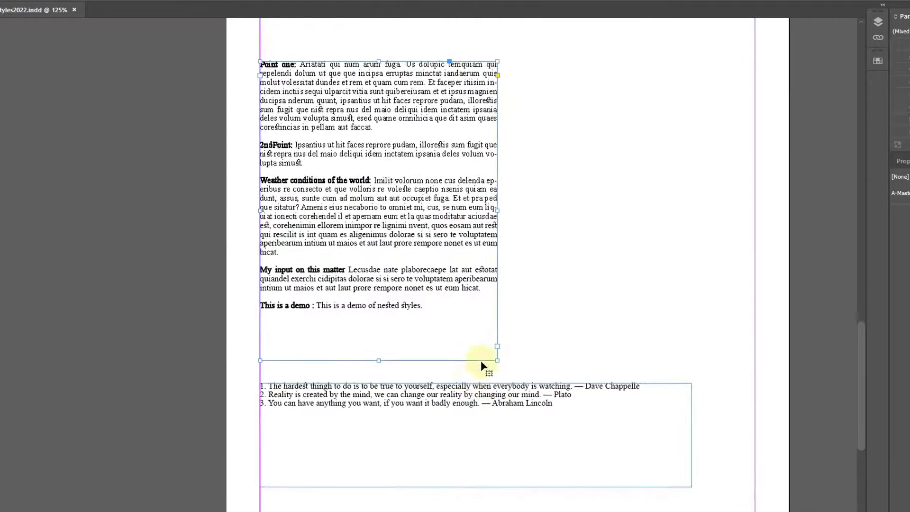
click(570, 255)
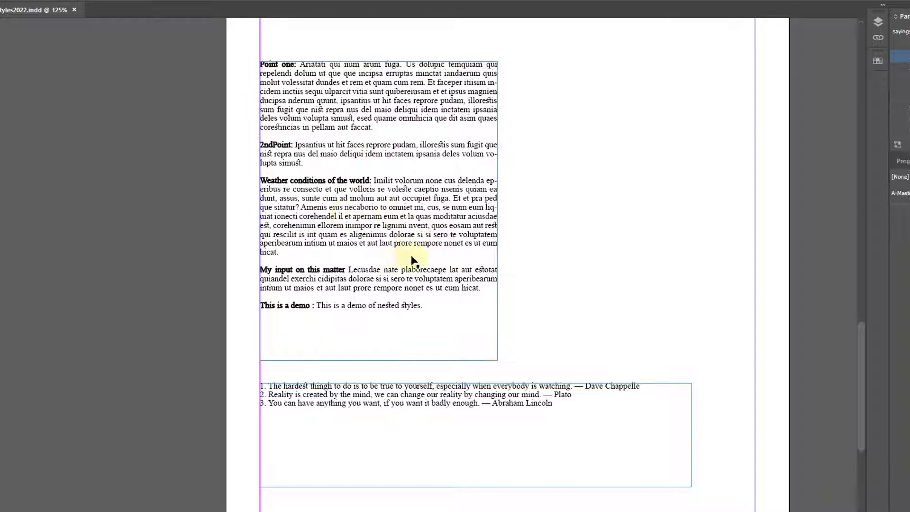
Examine the frame with the three numbered quotations and check which paragraph style it uses
drag(396, 251, 391, 179)
drag(414, 342, 382, 250)
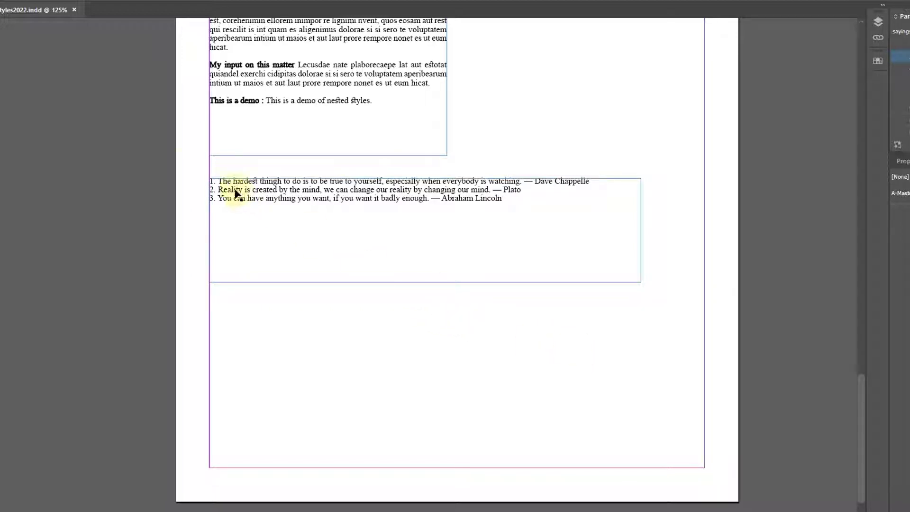
key(z)
drag(192, 164, 670, 329)
drag(406, 267, 422, 264)
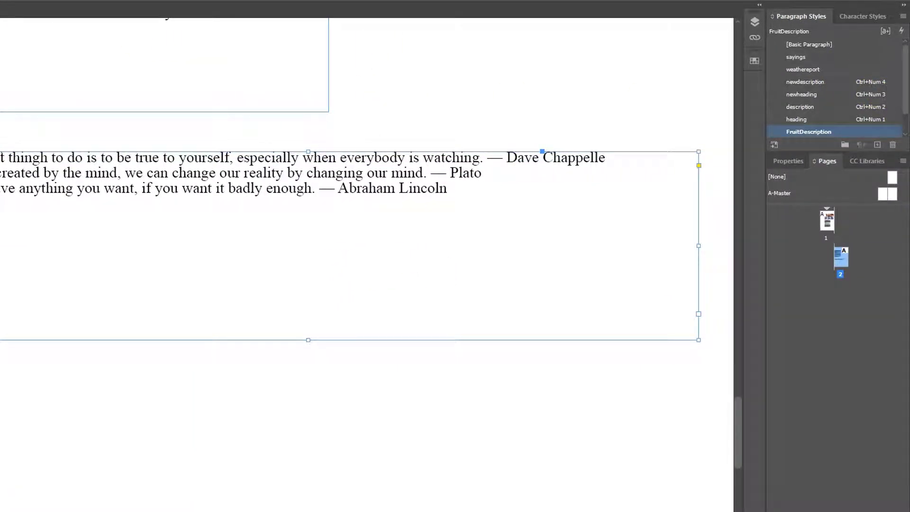
click(809, 127)
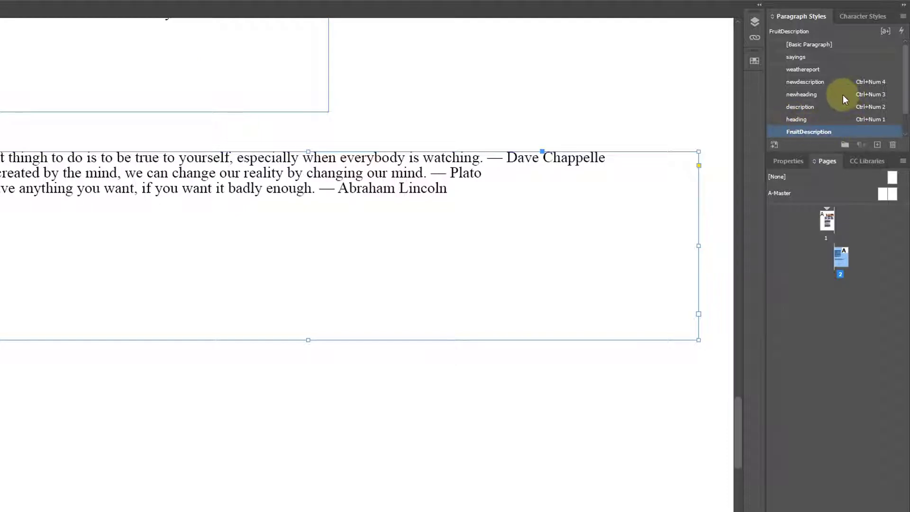
scroll(514, 189, up, 5)
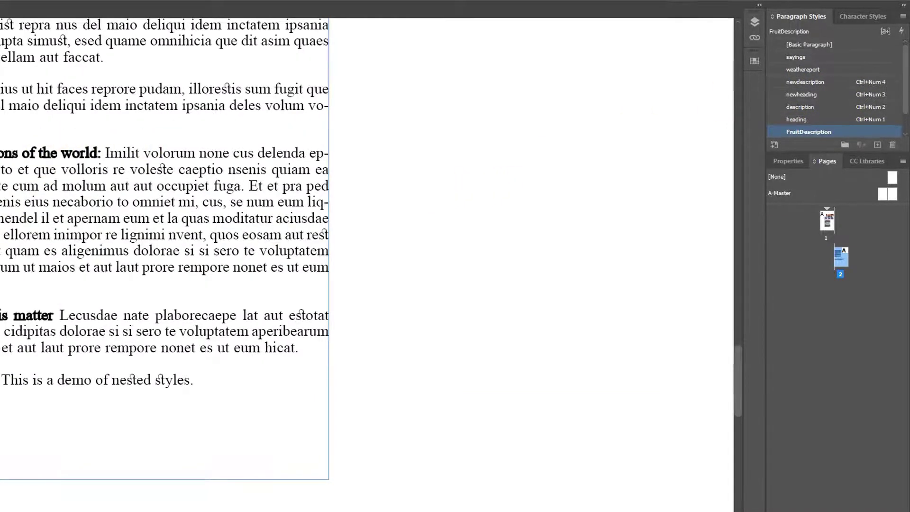
Check the paragraph style used by the bold lead-in paragraphs, and compare them with the numbered quotations
click(157, 186)
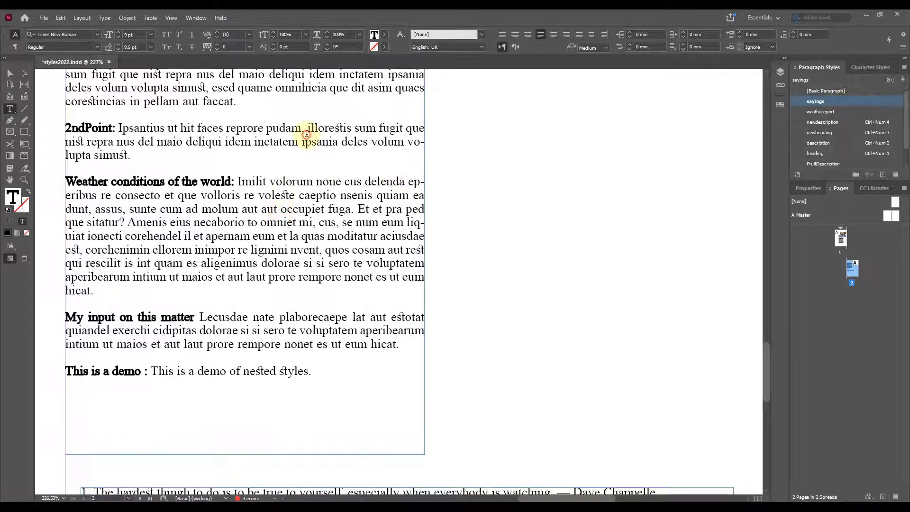
scroll(306, 131, up, 2)
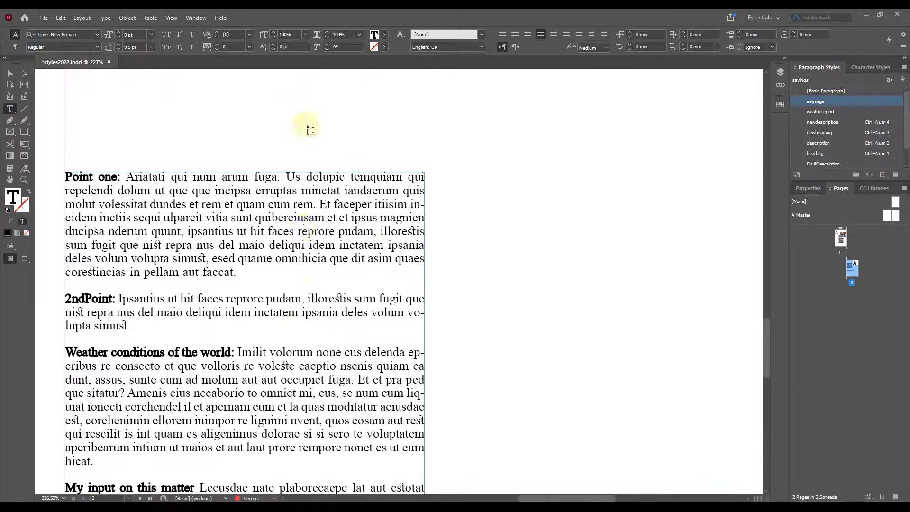
click(331, 400)
scroll(335, 378, down, 2)
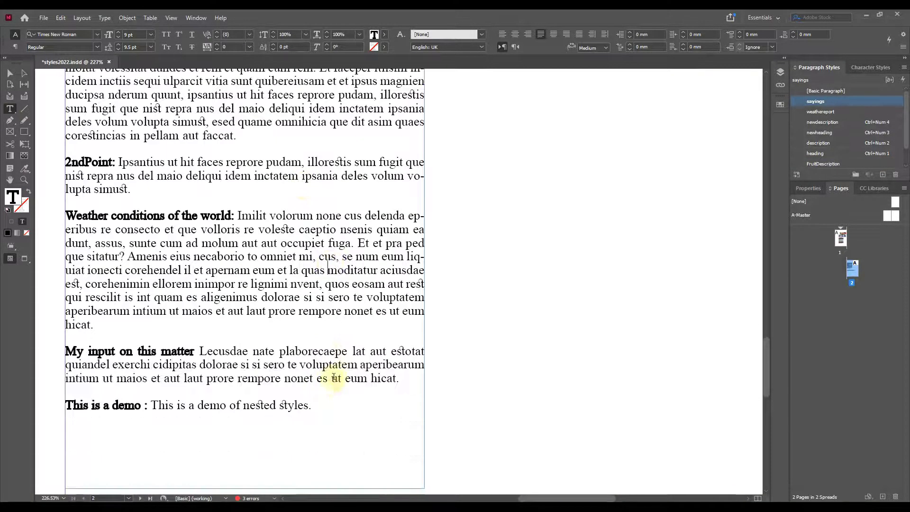
click(294, 285)
scroll(304, 291, down, 2)
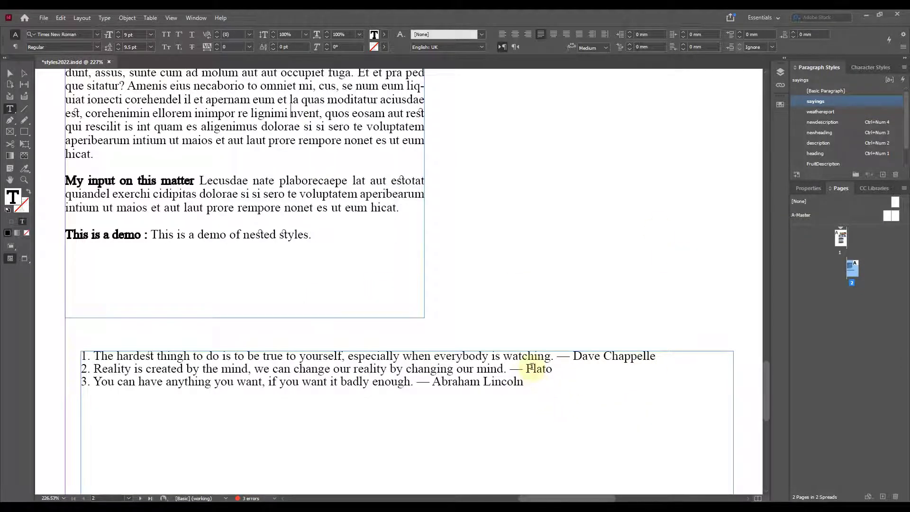
Delete the nested style "[None] through 1 :" from the weathereport paragraph style
right_click(819, 112)
click(833, 118)
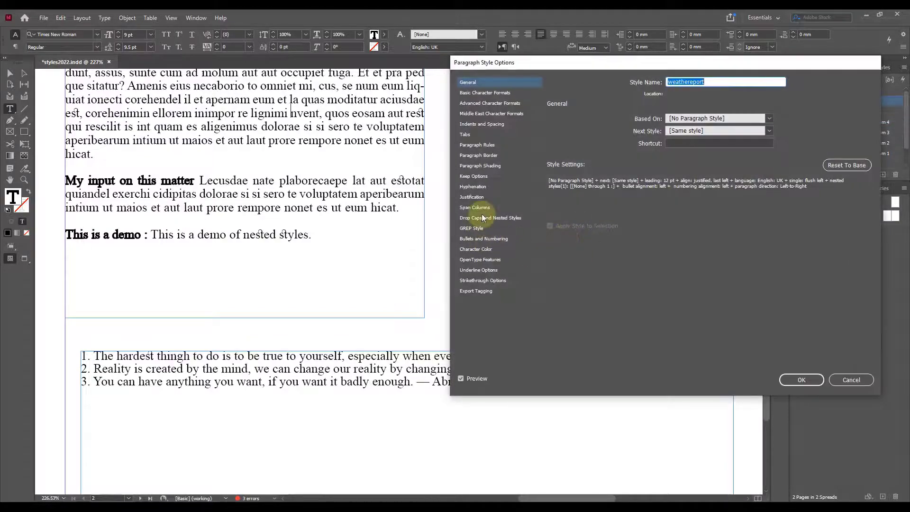
click(498, 218)
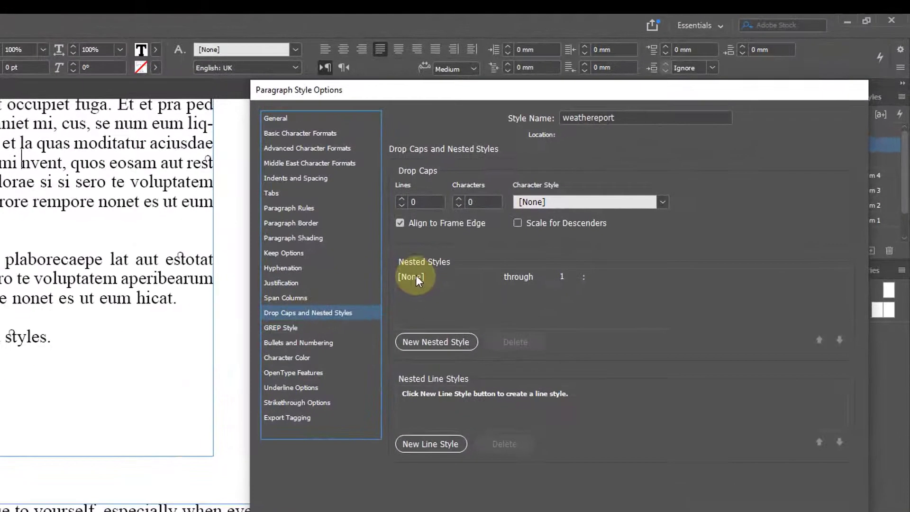
click(425, 277)
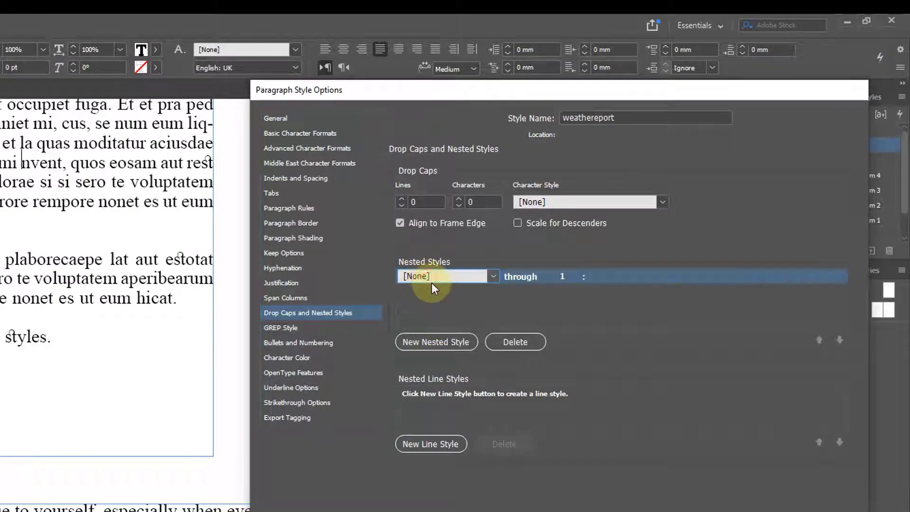
click(516, 341)
key(Return)
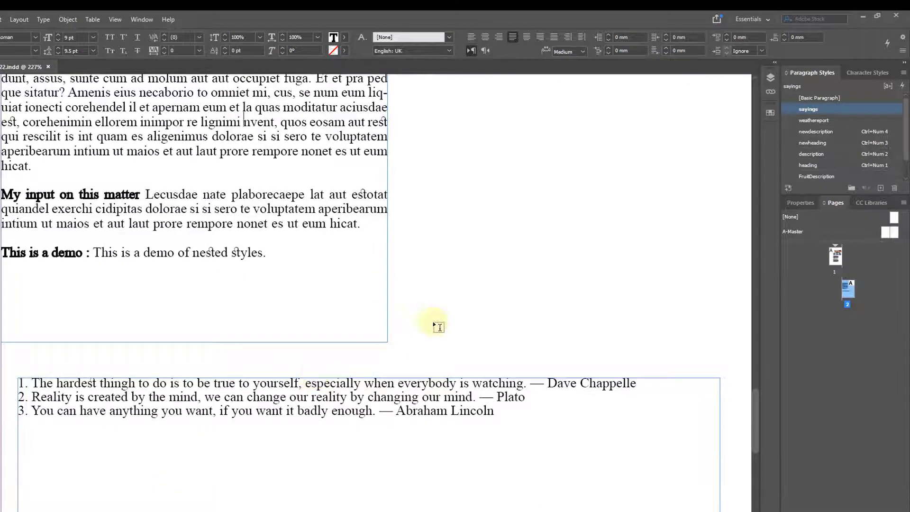
Apply the weathereport paragraph style to all three numbered quotations
drag(508, 412, 21, 382)
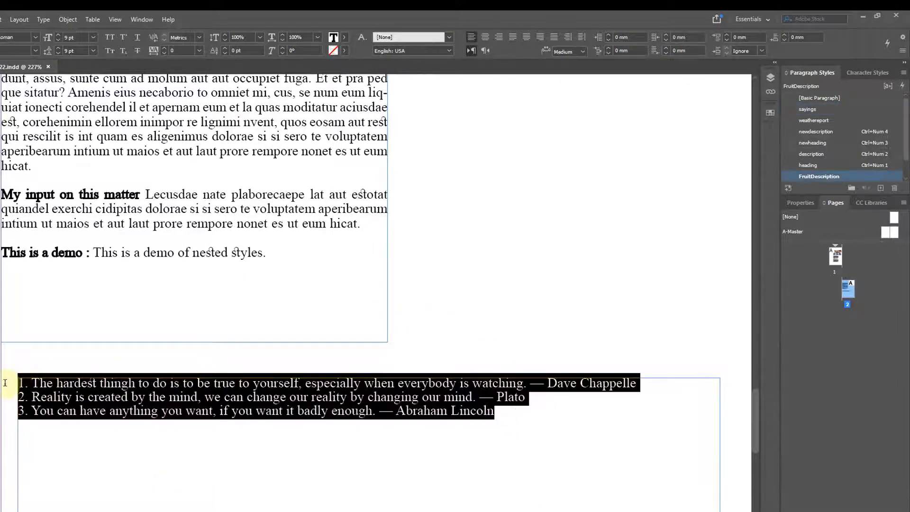
click(820, 121)
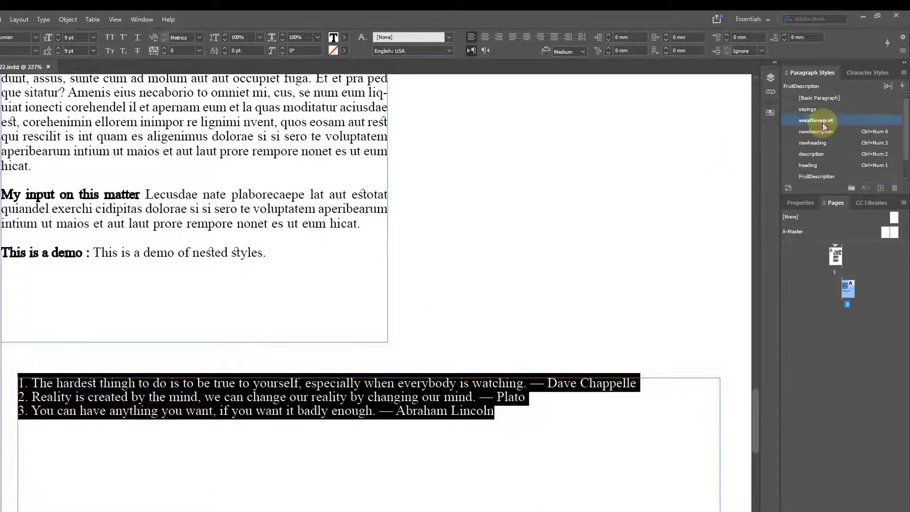
click(446, 385)
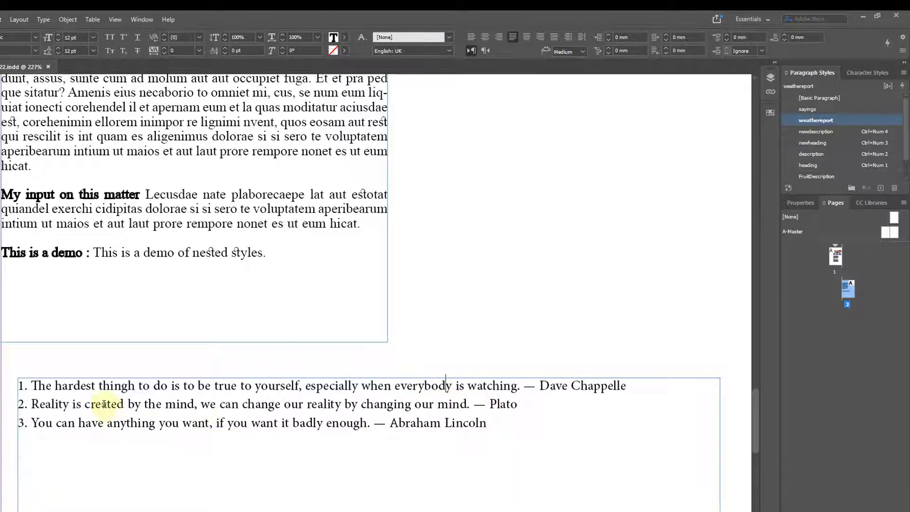
Review the three restyled quotations and display the character styles available for nesting
drag(141, 404, 479, 423)
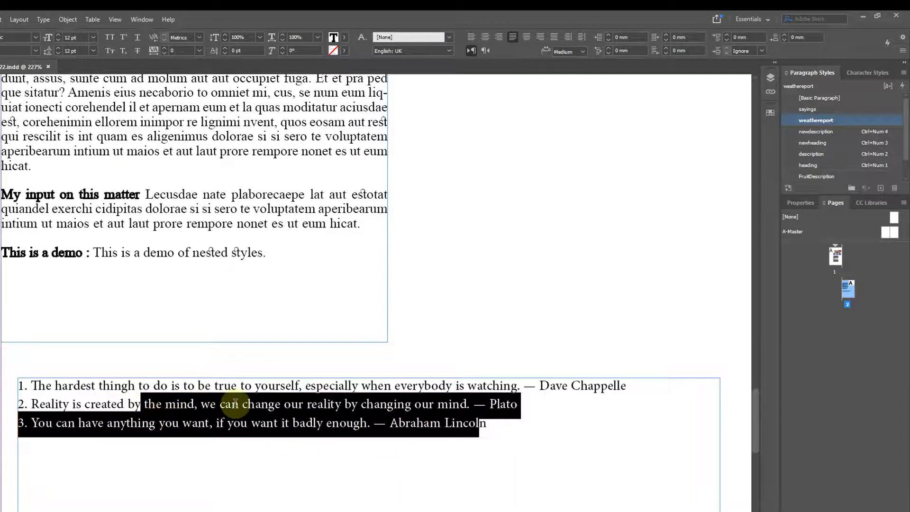
click(520, 432)
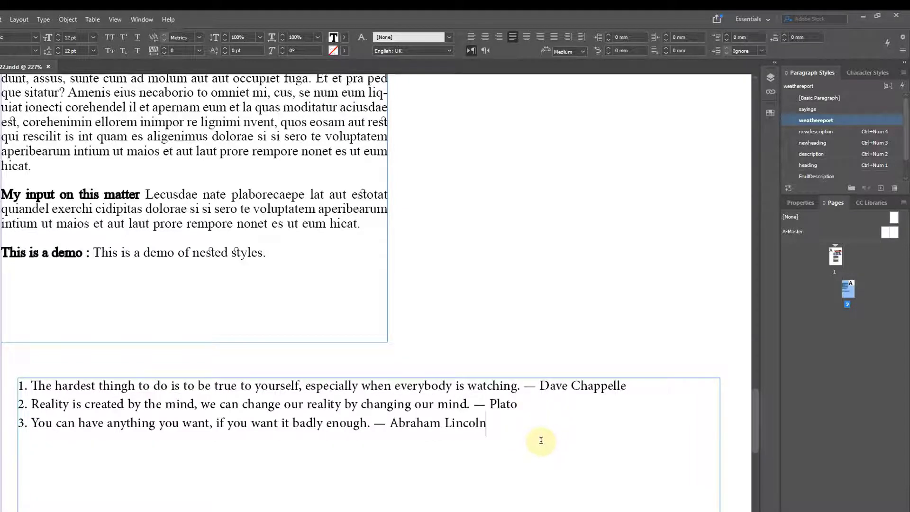
drag(538, 437, 21, 384)
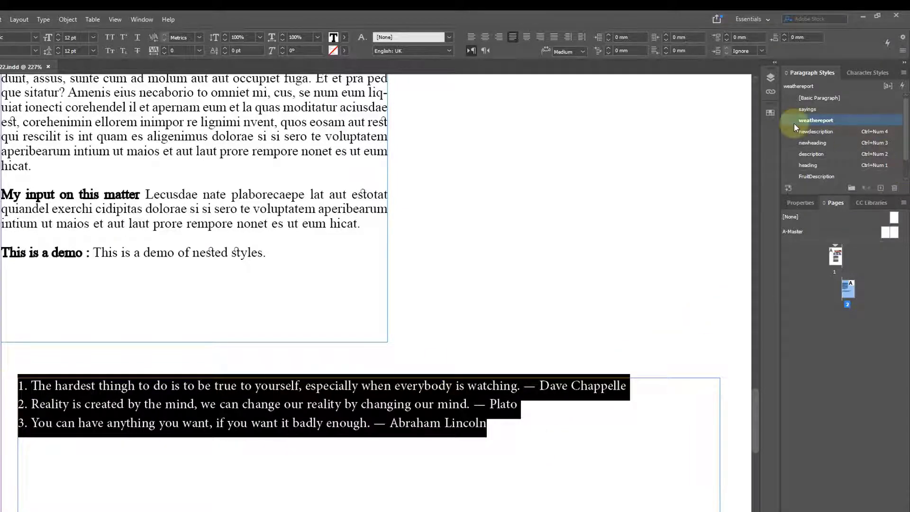
click(661, 397)
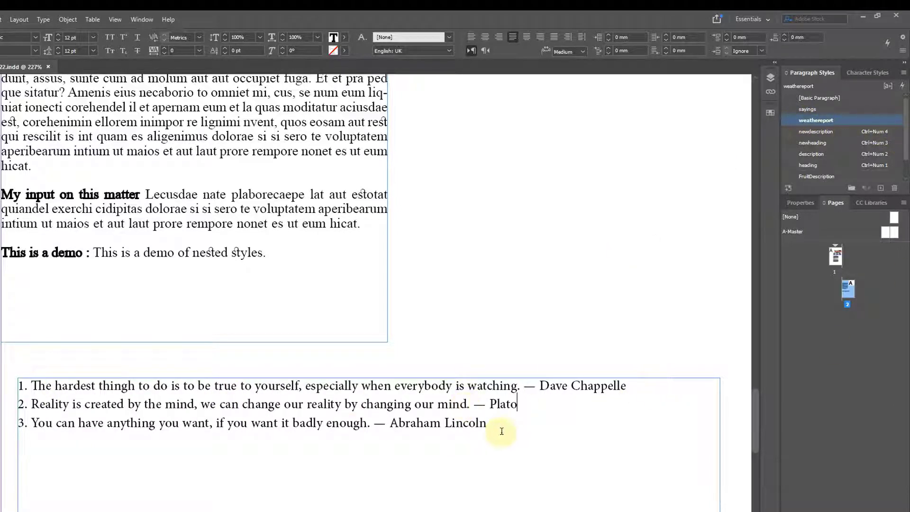
drag(480, 424, 24, 381)
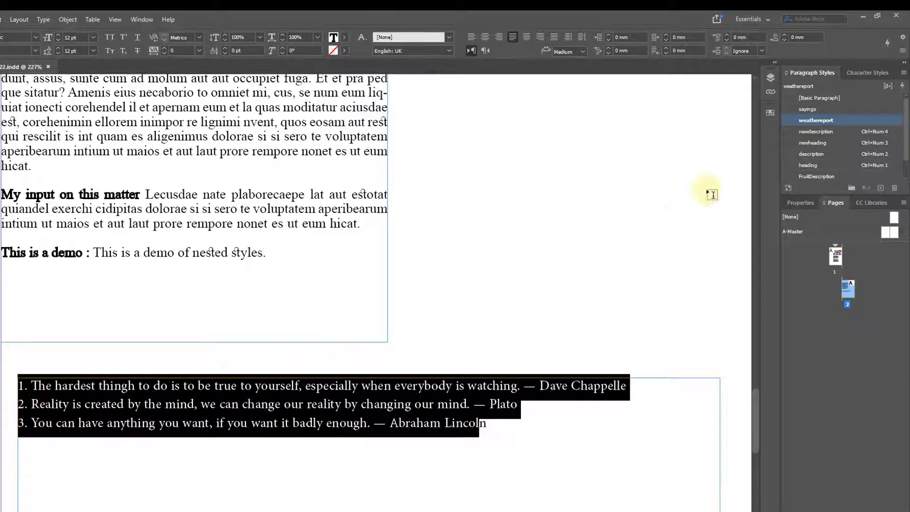
click(521, 387)
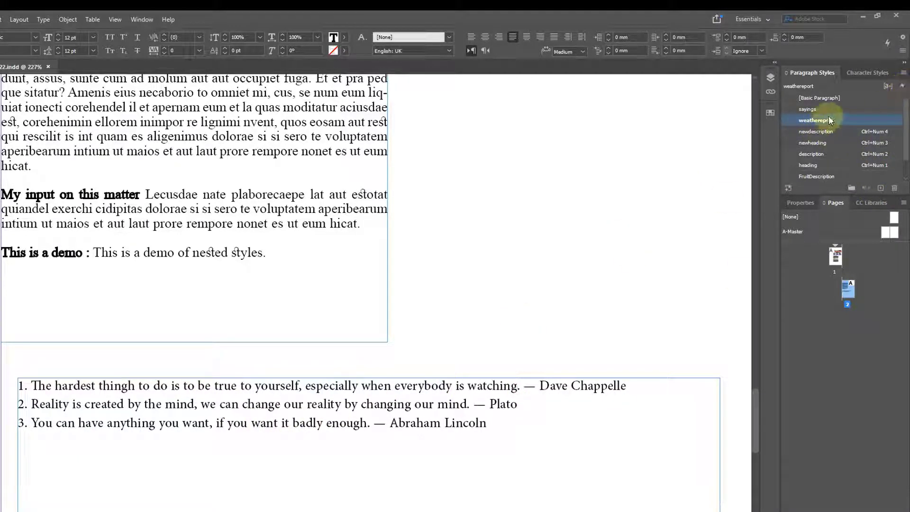
click(872, 72)
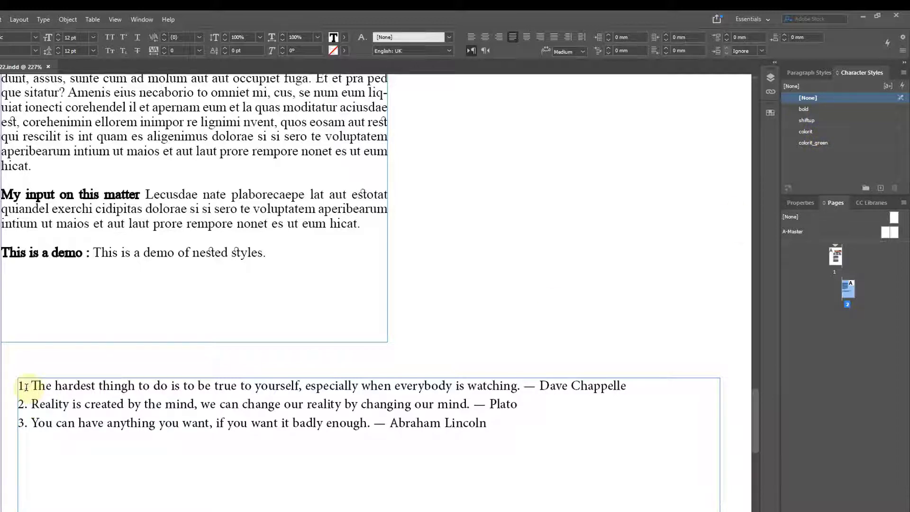
Examine the parts of the numbered quotations, from the saying to the author's name after the dash
drag(28, 388, 631, 389)
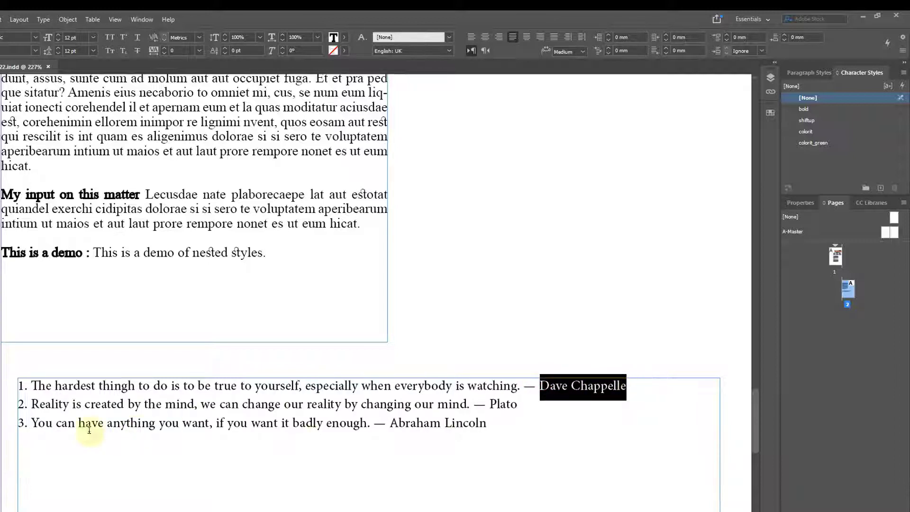
drag(34, 387, 621, 386)
click(356, 406)
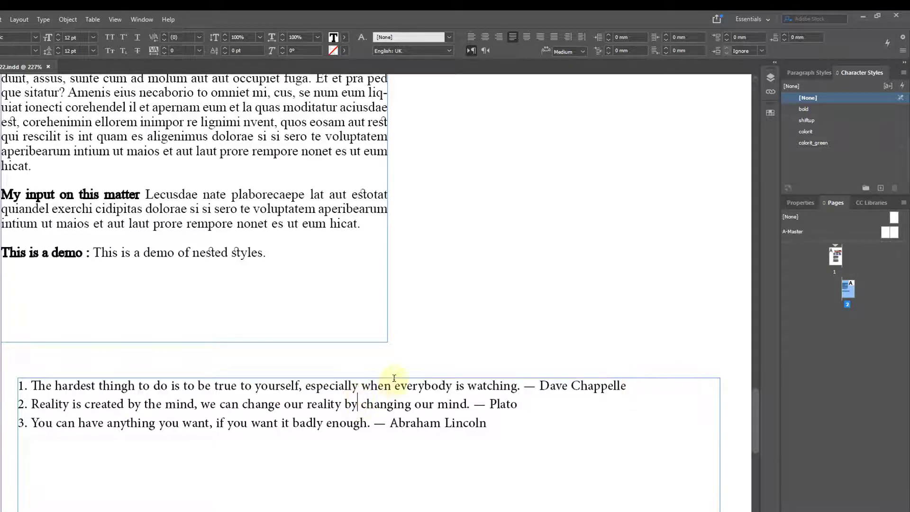
scroll(399, 375, down, 3)
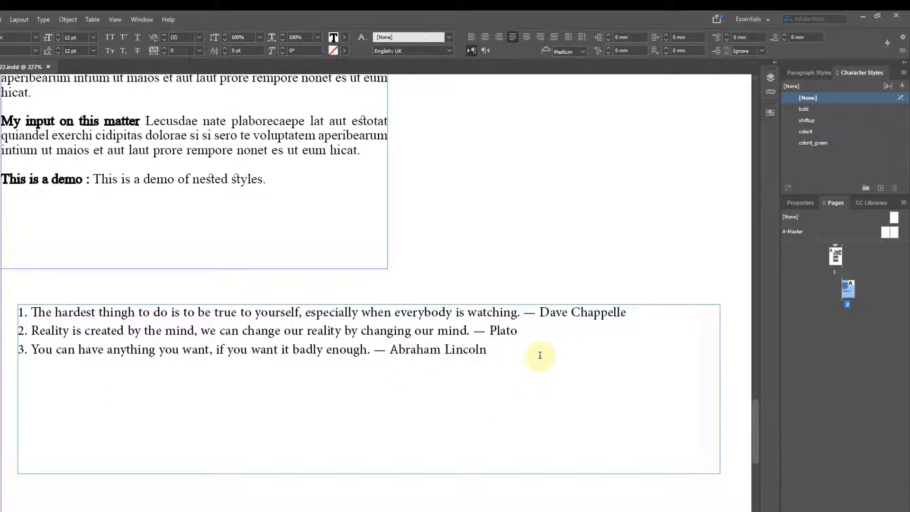
drag(539, 355, 21, 314)
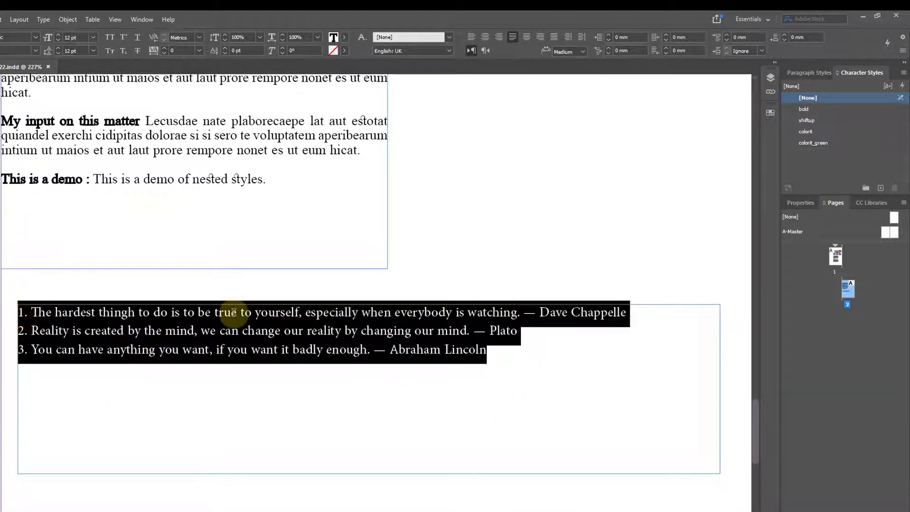
click(294, 351)
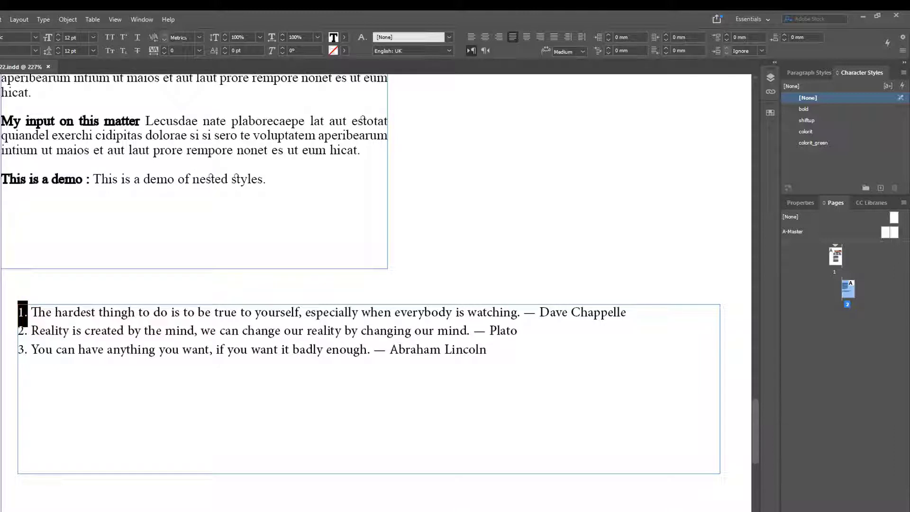
Identify the leading number with its period and the text up to the first comma in each quotation
click(31, 312)
drag(32, 313, 296, 314)
click(302, 313)
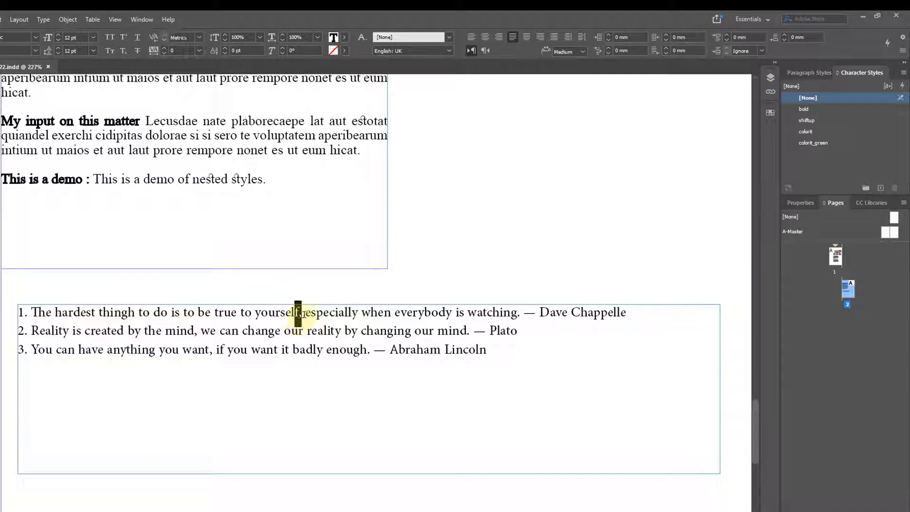
click(303, 314)
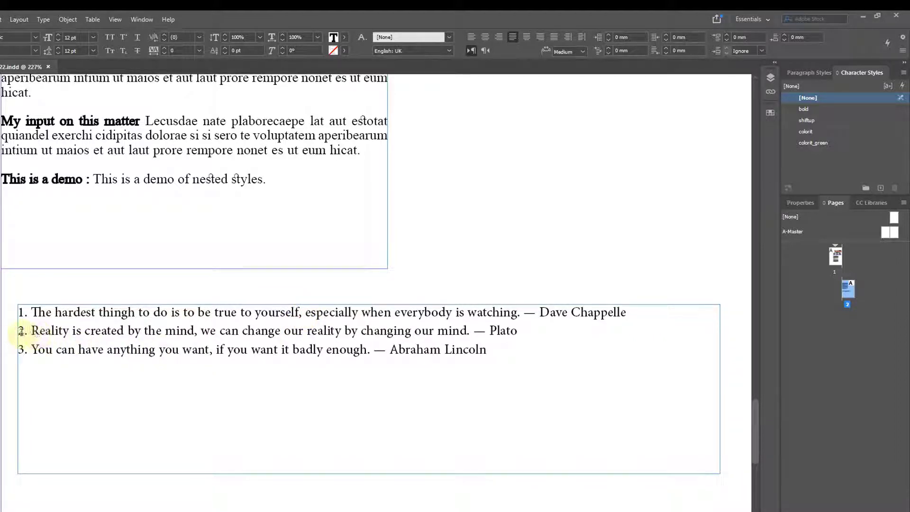
drag(20, 332, 28, 331)
click(198, 334)
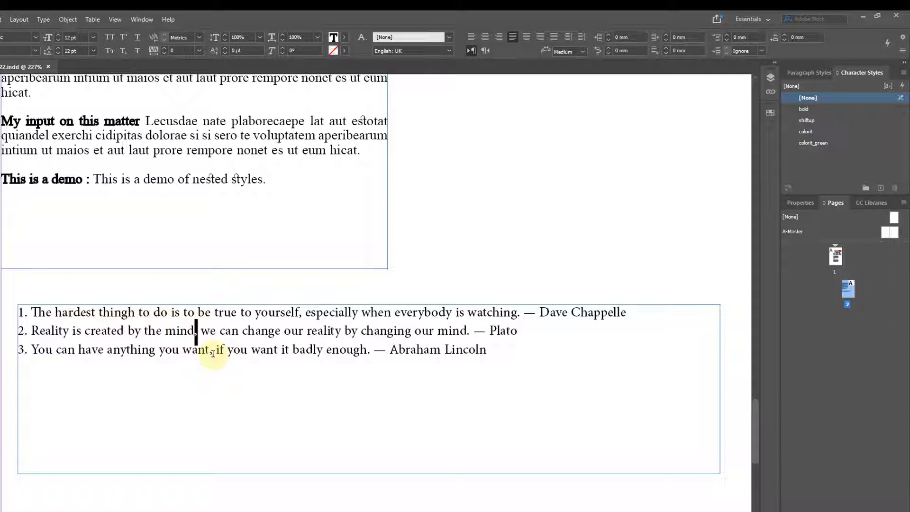
drag(213, 353, 18, 354)
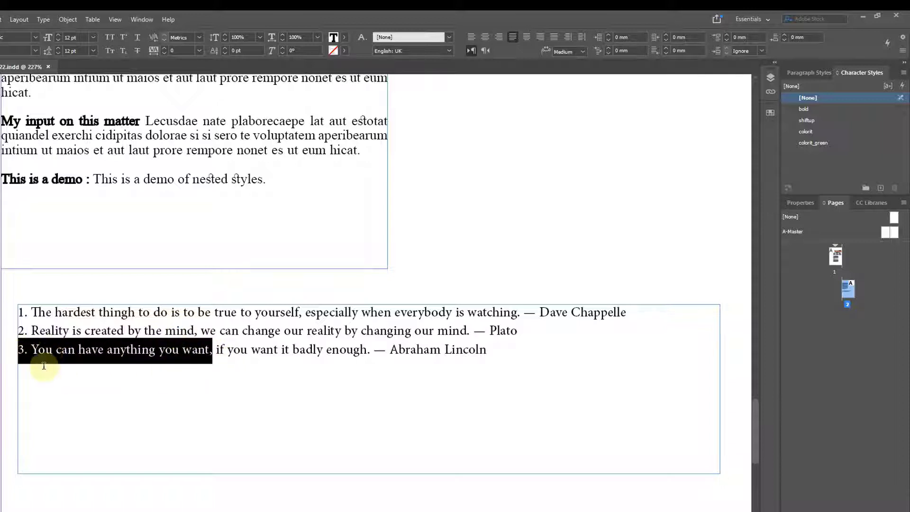
Examine the text between the comma and the dash, and the author's name after the dash, in the numbered quotations
click(19, 351)
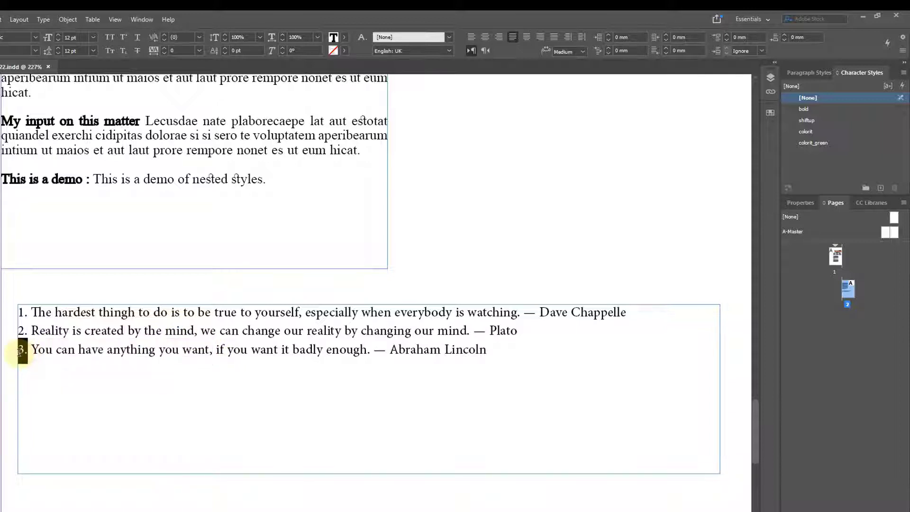
click(210, 353)
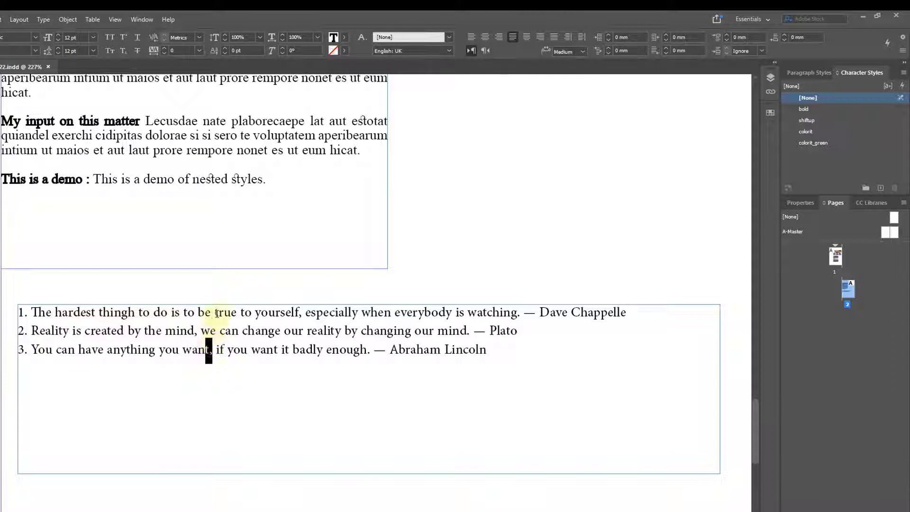
drag(541, 312, 308, 314)
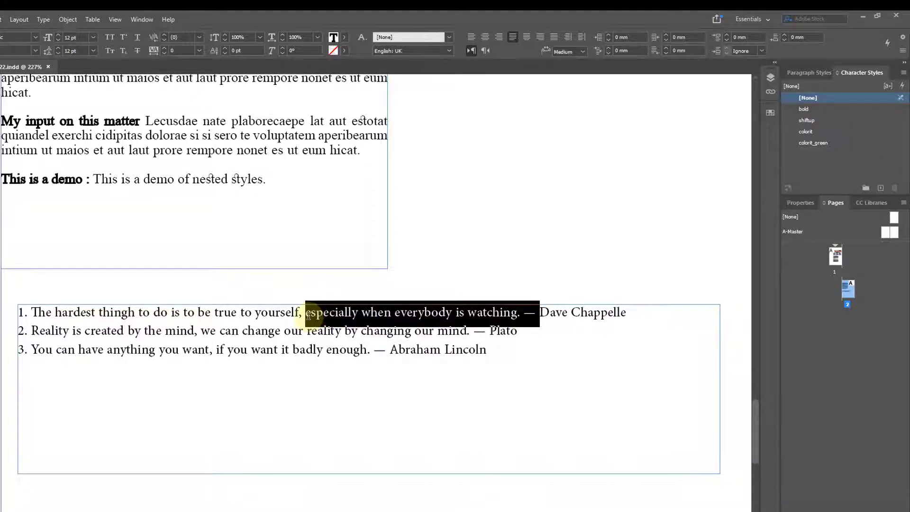
click(541, 313)
drag(542, 313, 520, 339)
click(502, 337)
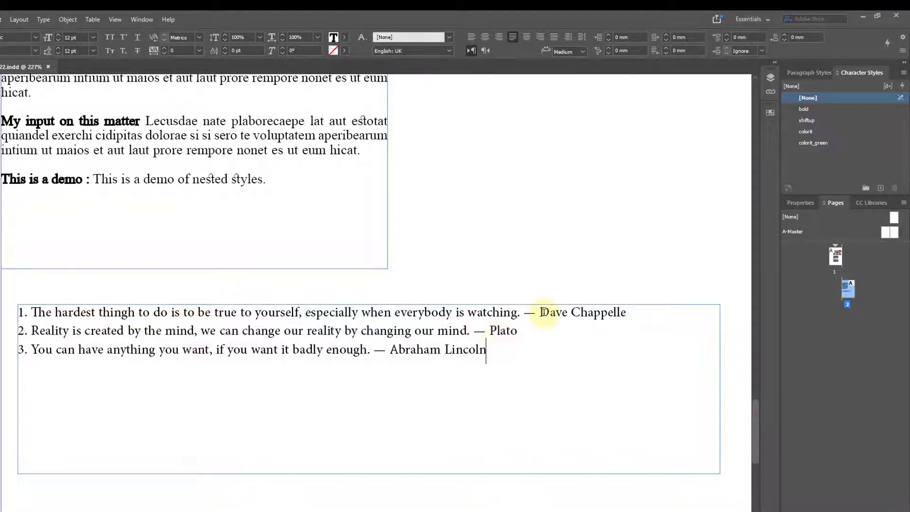
drag(545, 312, 650, 315)
double_click(497, 332)
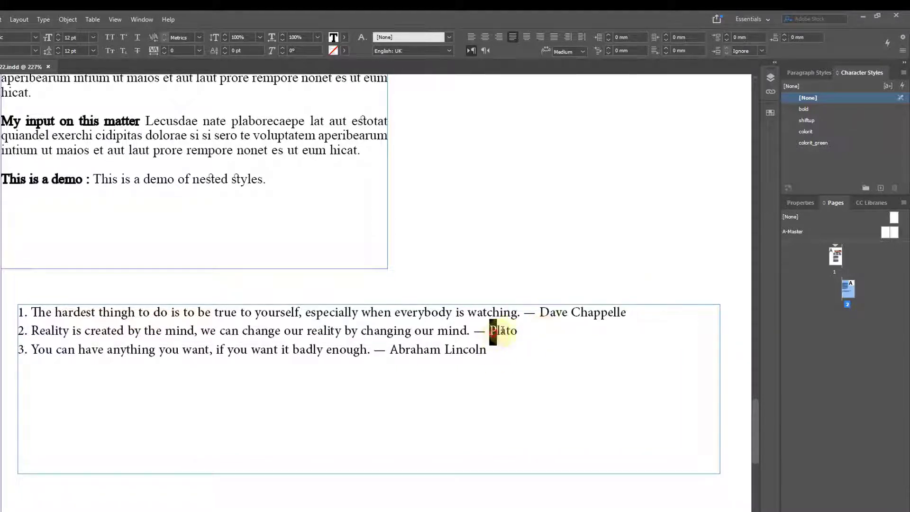
drag(541, 313, 633, 310)
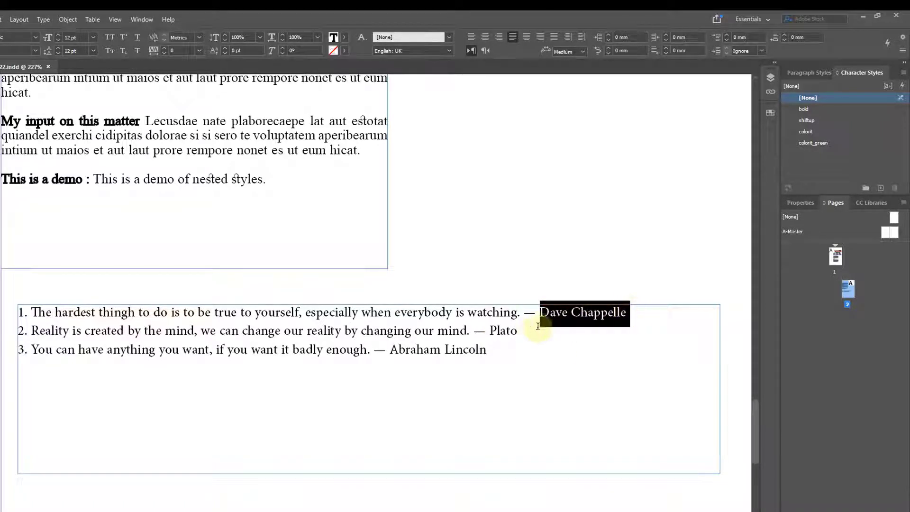
double_click(493, 330)
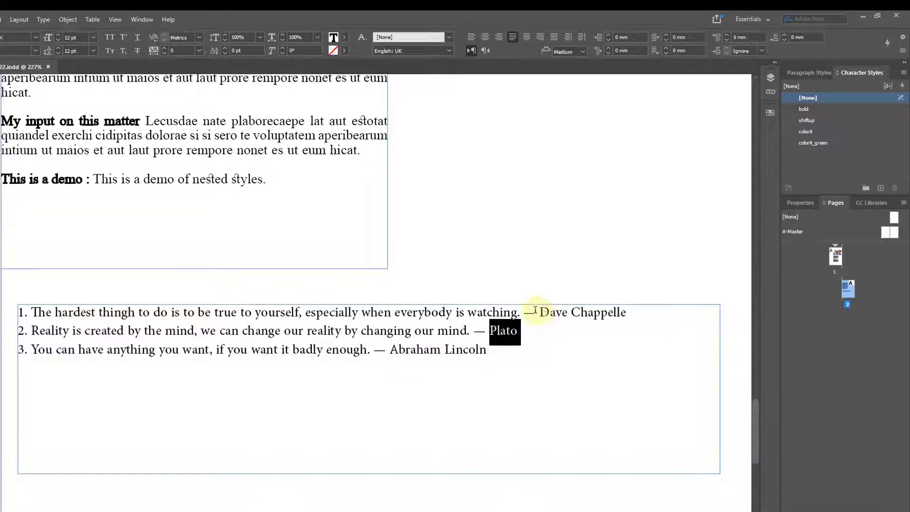
click(560, 331)
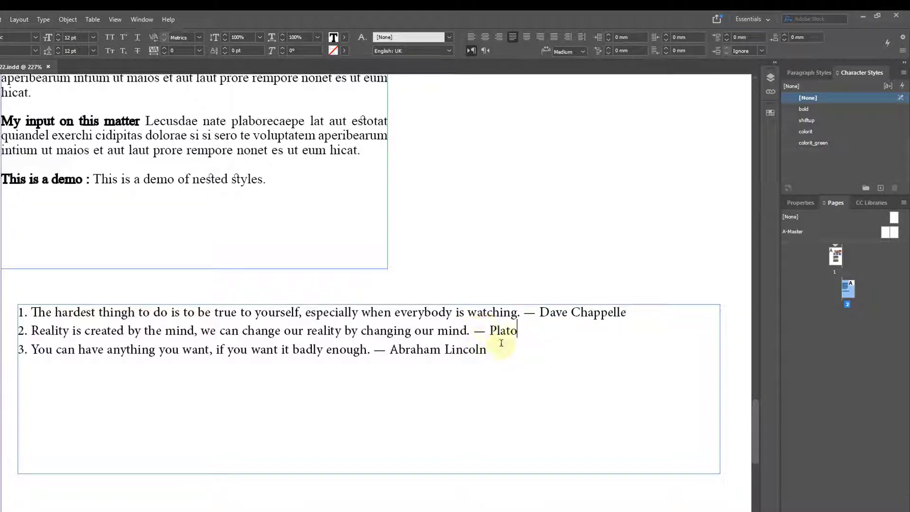
click(514, 355)
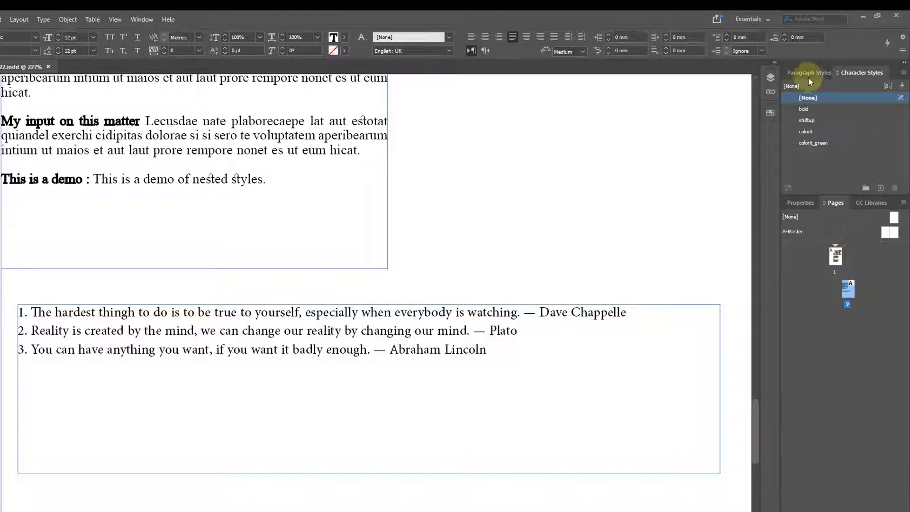
click(408, 313)
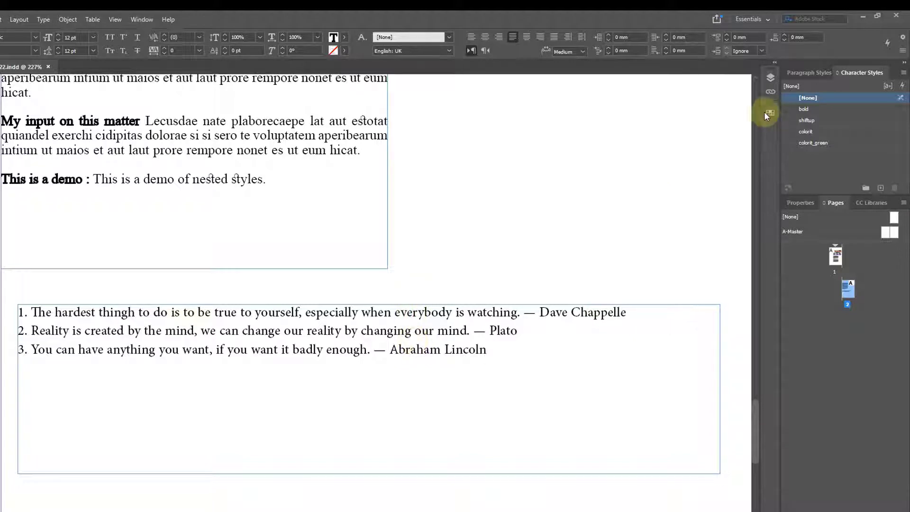
With no text frame selected, open the weathereport paragraph style for editing at its Drop Caps and Nested Styles settings
click(806, 72)
click(848, 123)
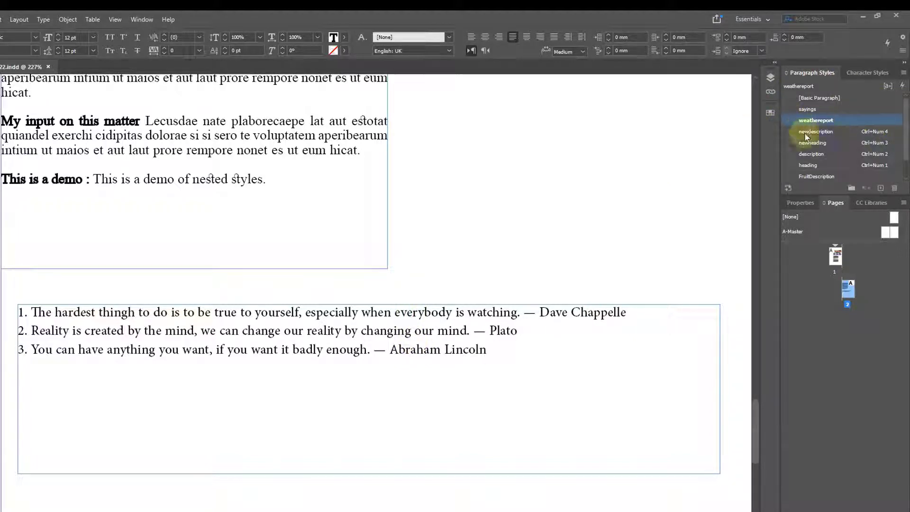
key(Escape)
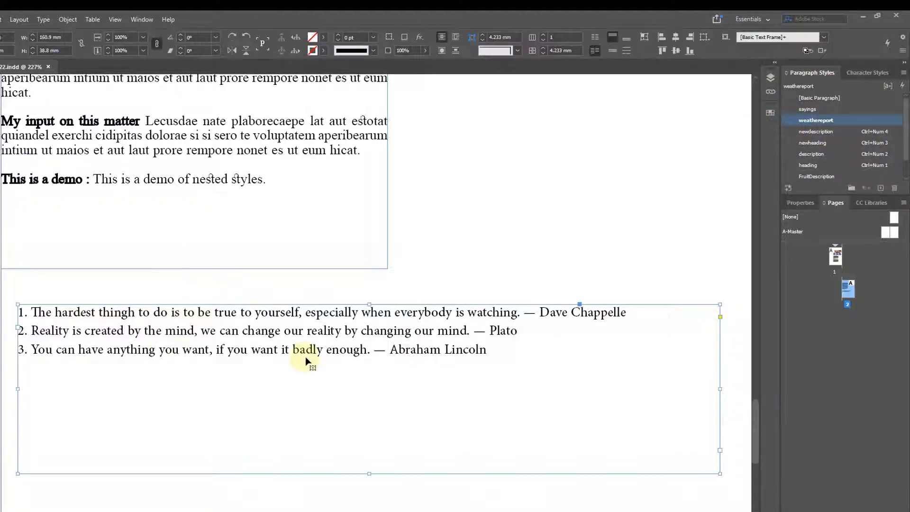
drag(377, 361, 329, 138)
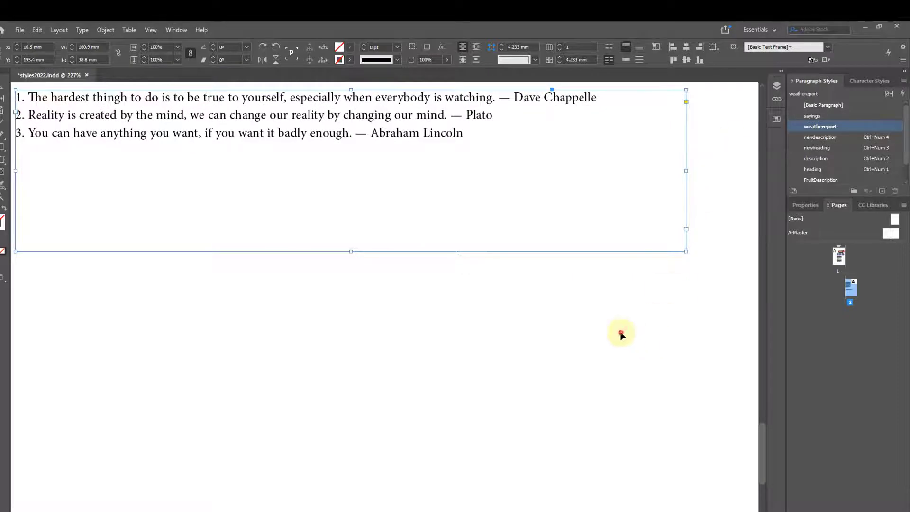
click(620, 330)
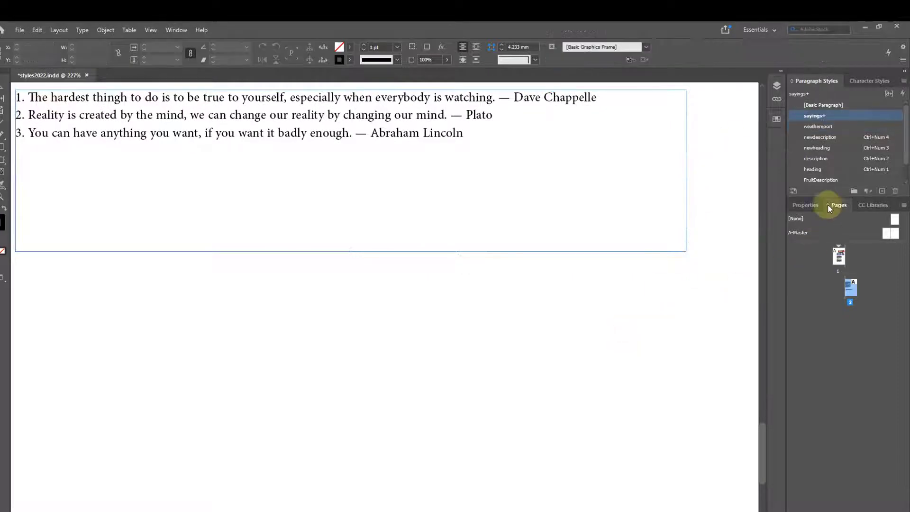
right_click(837, 128)
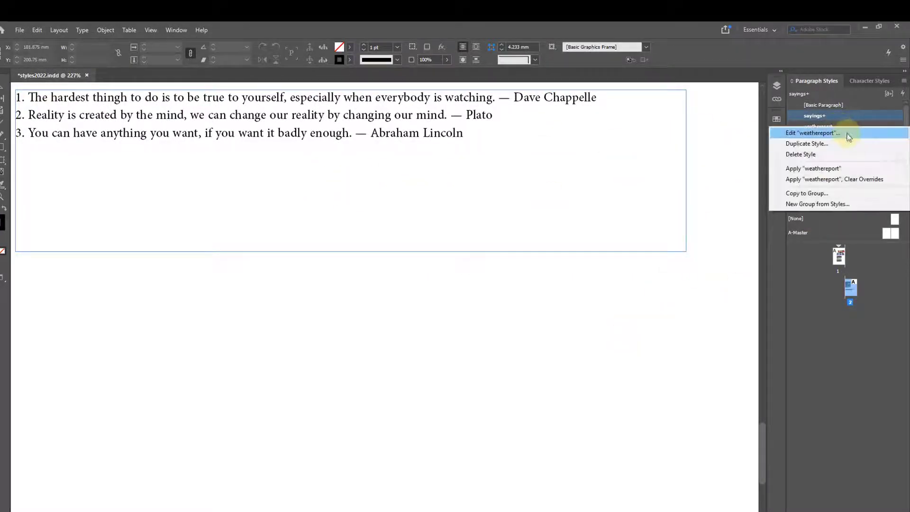
click(849, 135)
drag(623, 81, 206, 161)
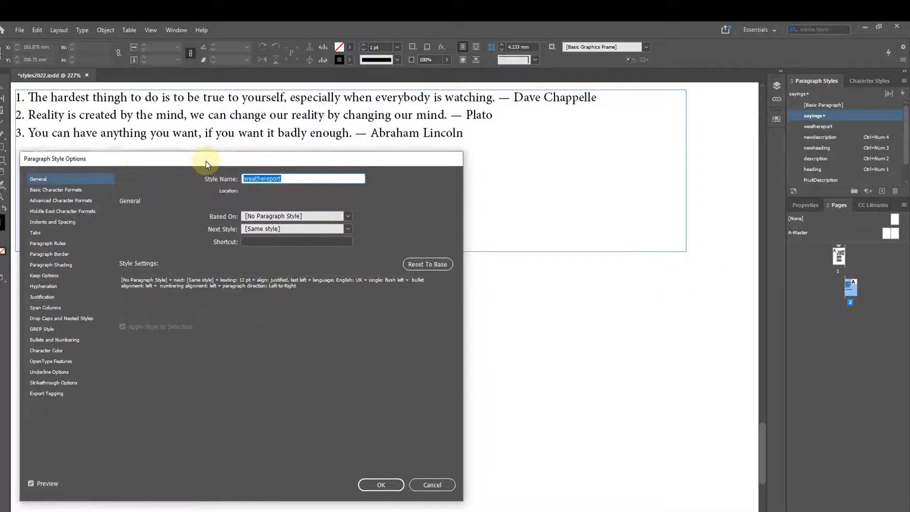
click(48, 319)
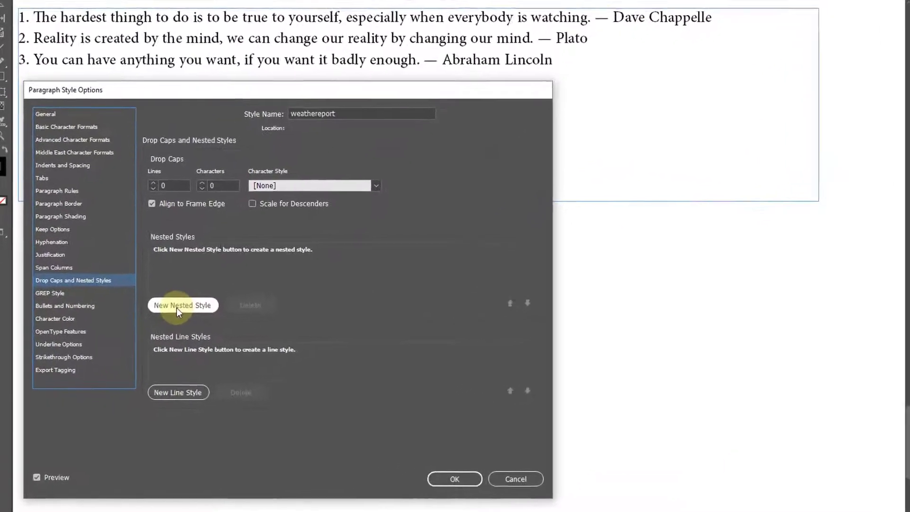
Add a nested style to weathereport that applies the colorit character style through 1 Words
click(148, 340)
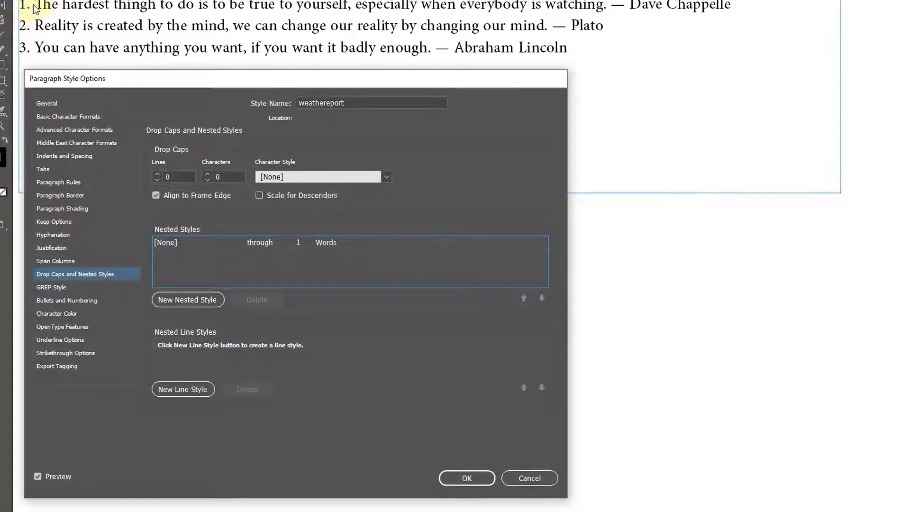
click(178, 243)
click(236, 242)
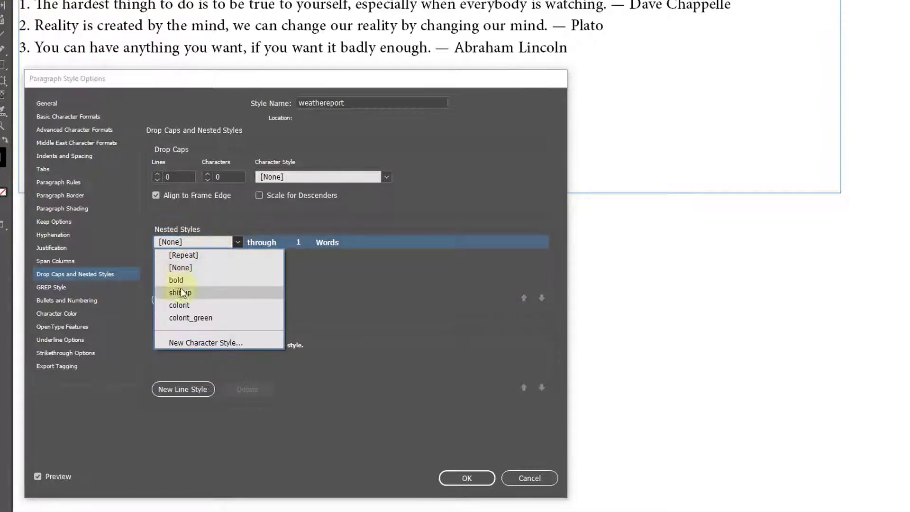
click(180, 305)
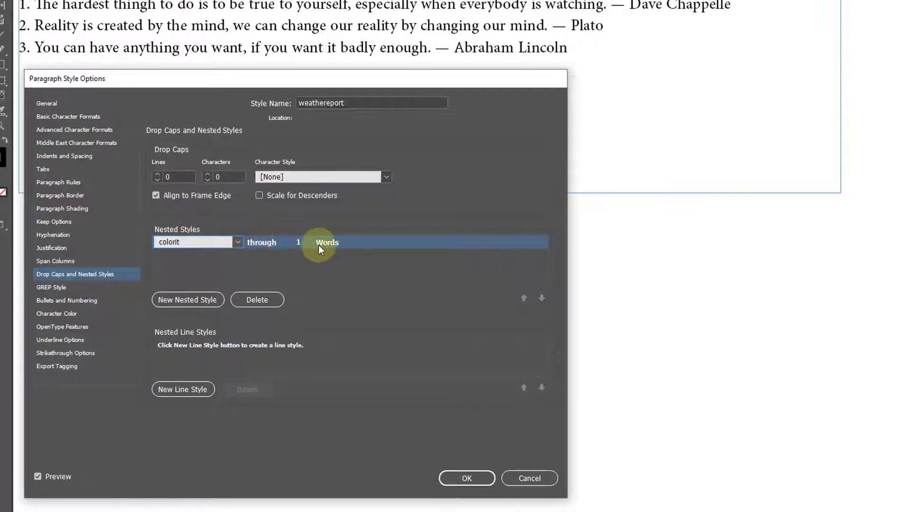
click(287, 270)
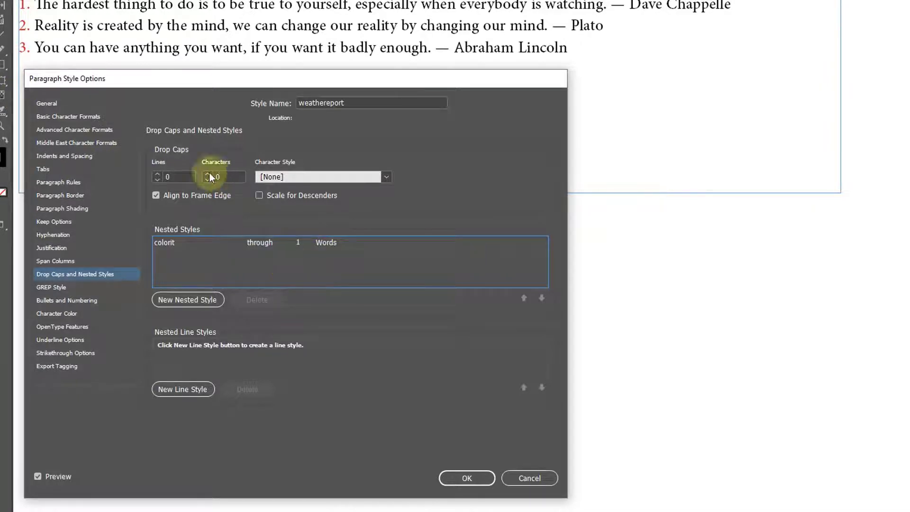
Try Characters as the unit of the colorit nested style and return it to Words
click(347, 242)
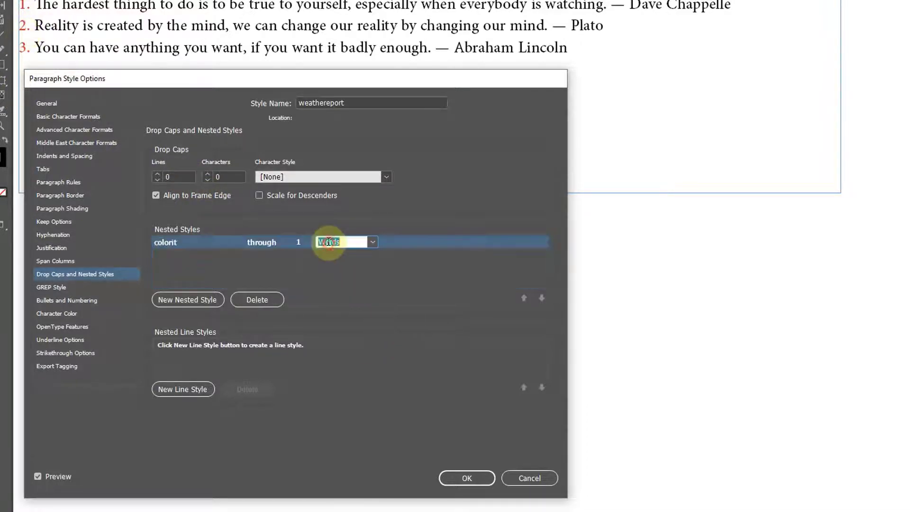
click(373, 244)
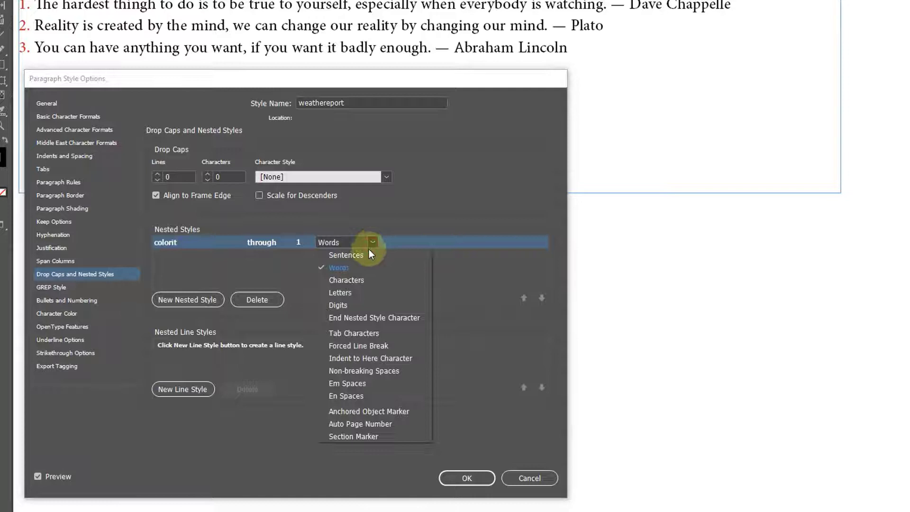
click(369, 282)
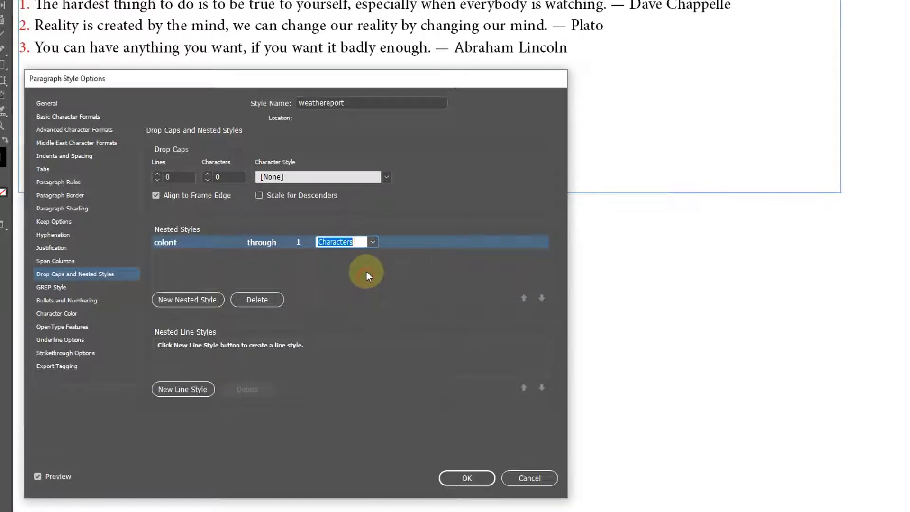
click(363, 275)
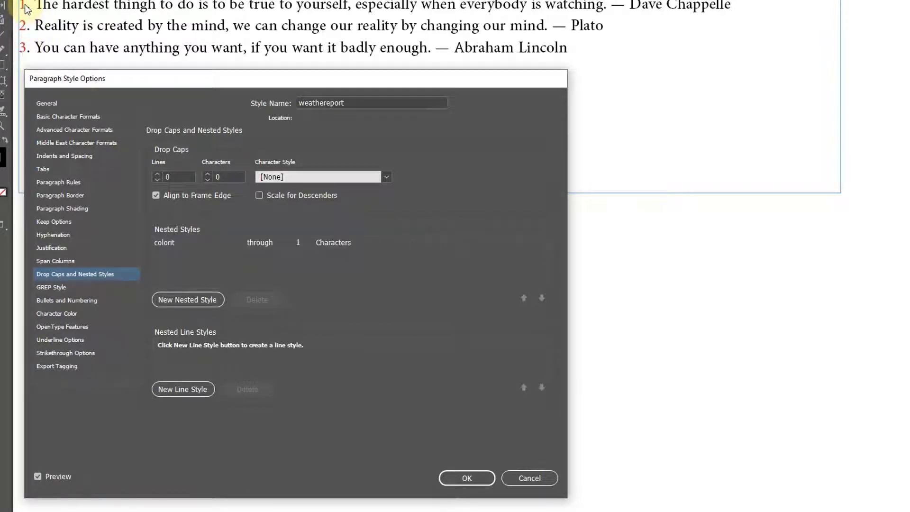
click(362, 245)
click(373, 242)
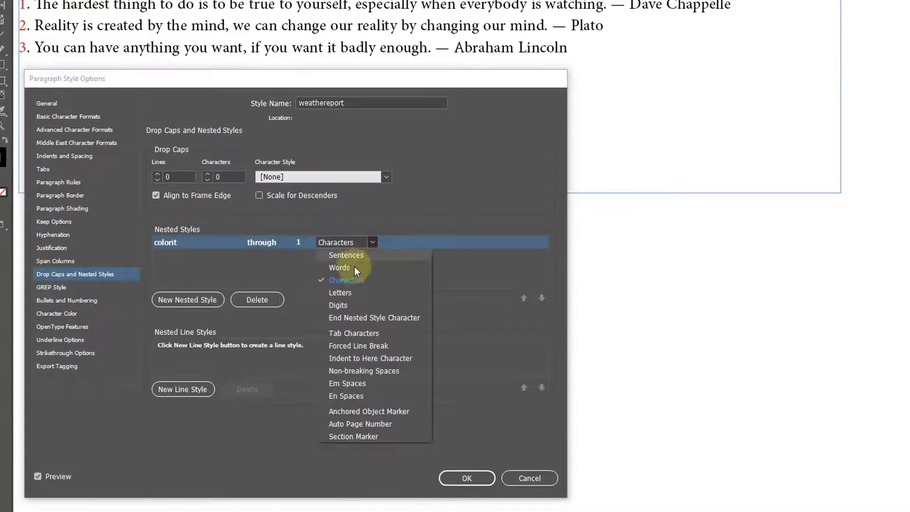
click(355, 268)
click(322, 274)
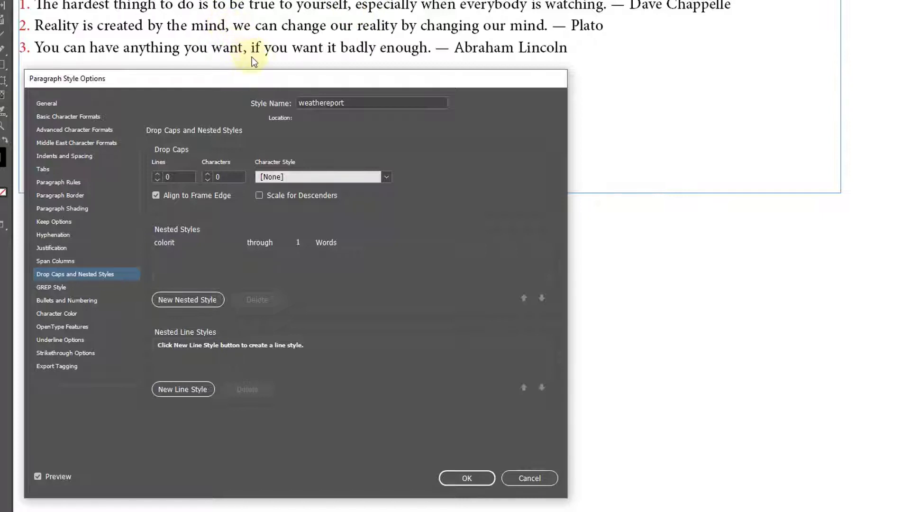
Add a second nested style that applies the bold character style through 1 comma (,)
click(194, 301)
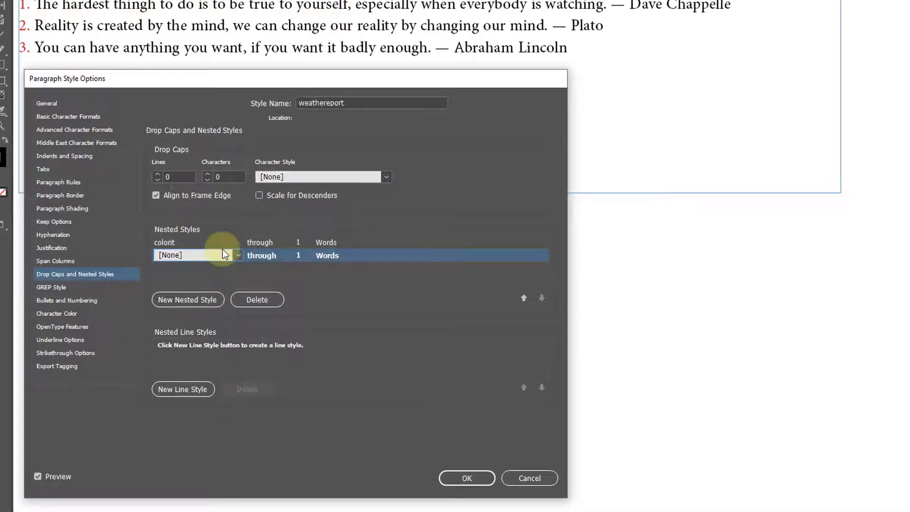
click(235, 255)
click(192, 294)
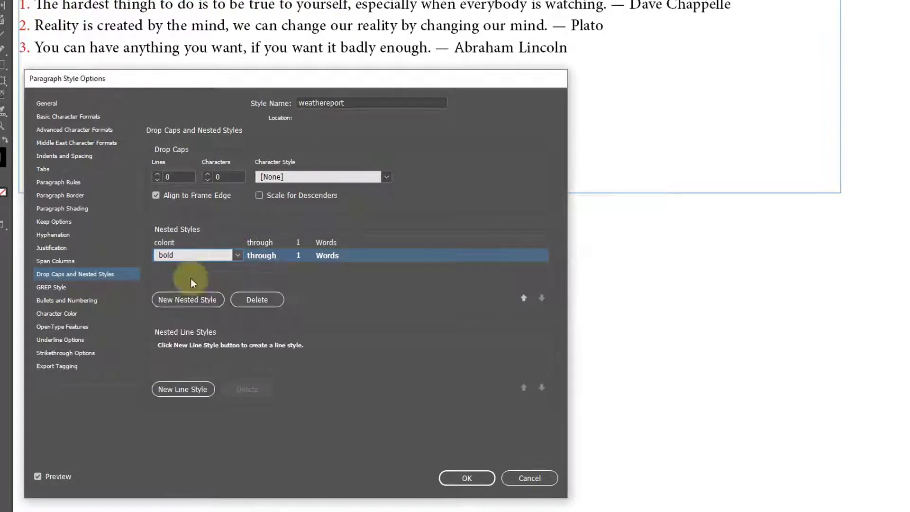
click(325, 256)
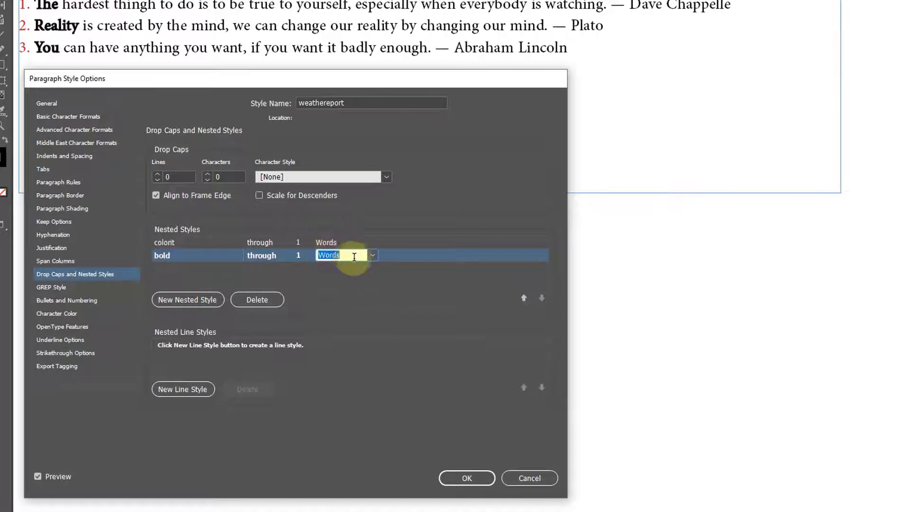
text(,)
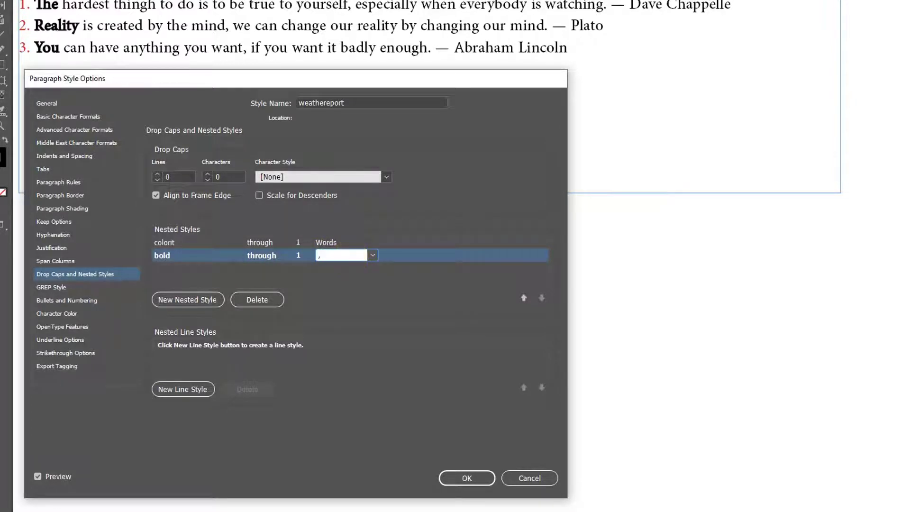
click(327, 282)
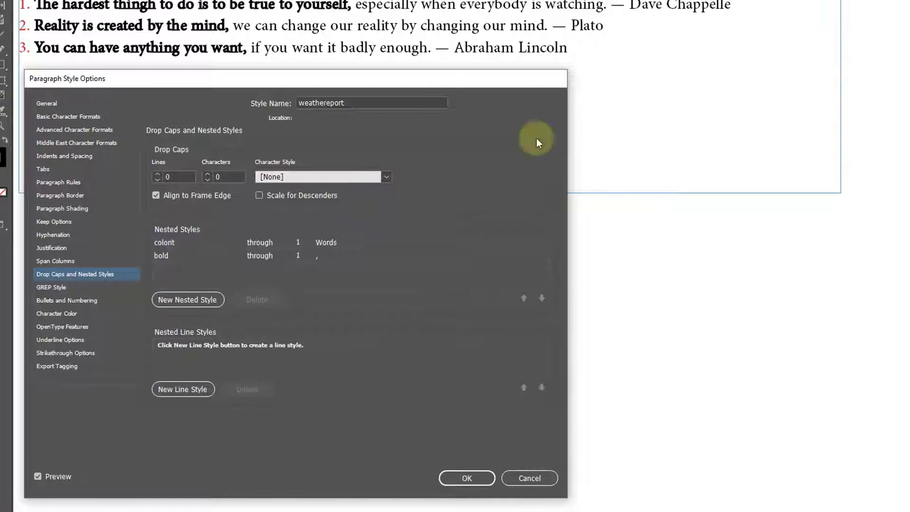
Add a third nested style to weathereport that applies [None] through 1 period (.)
click(187, 299)
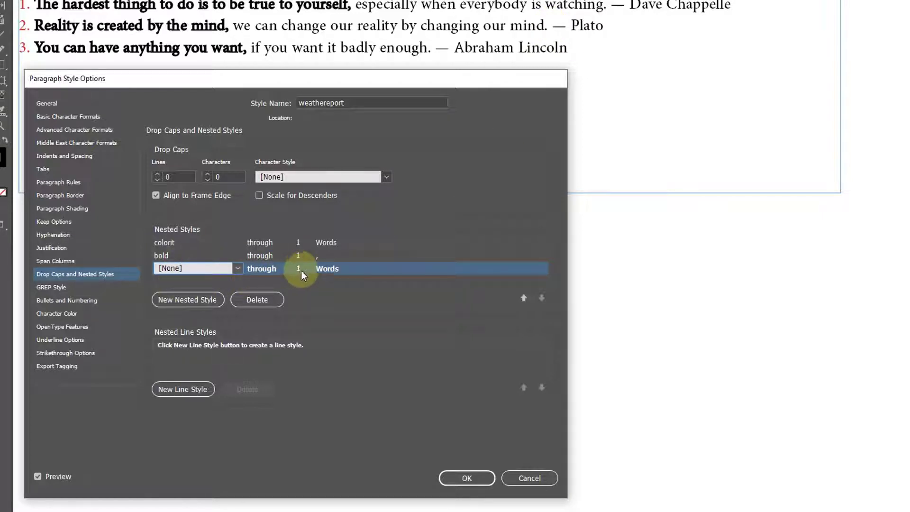
click(334, 273)
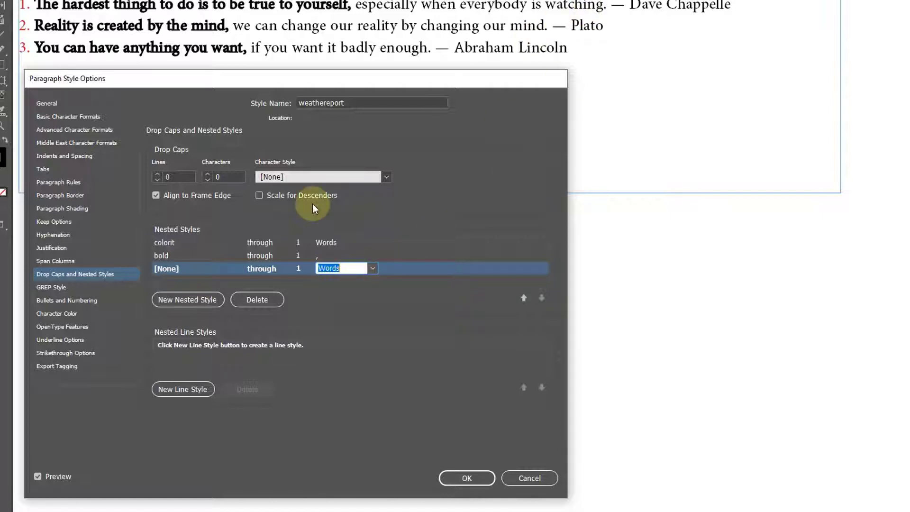
text(.)
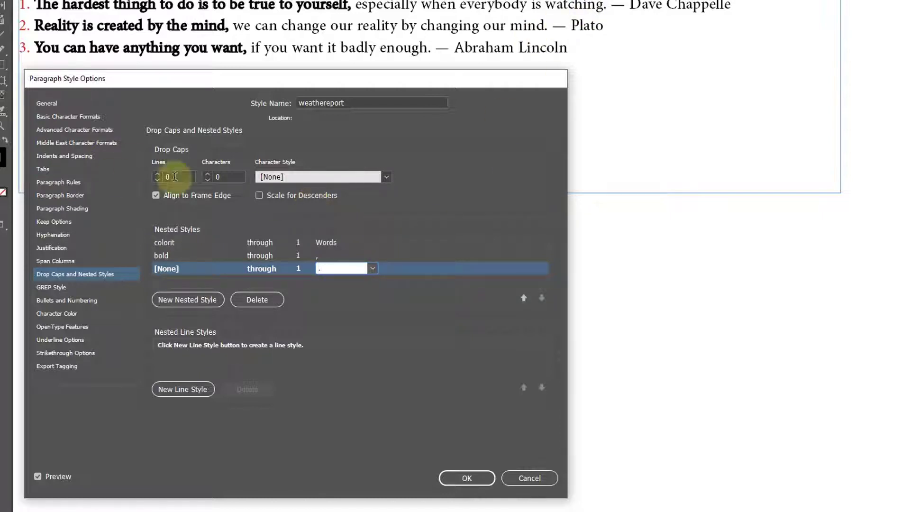
click(372, 268)
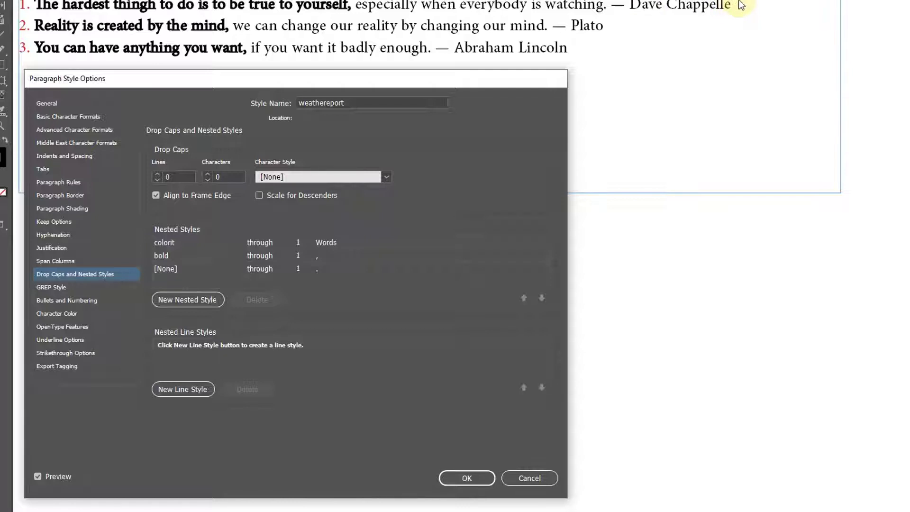
click(343, 269)
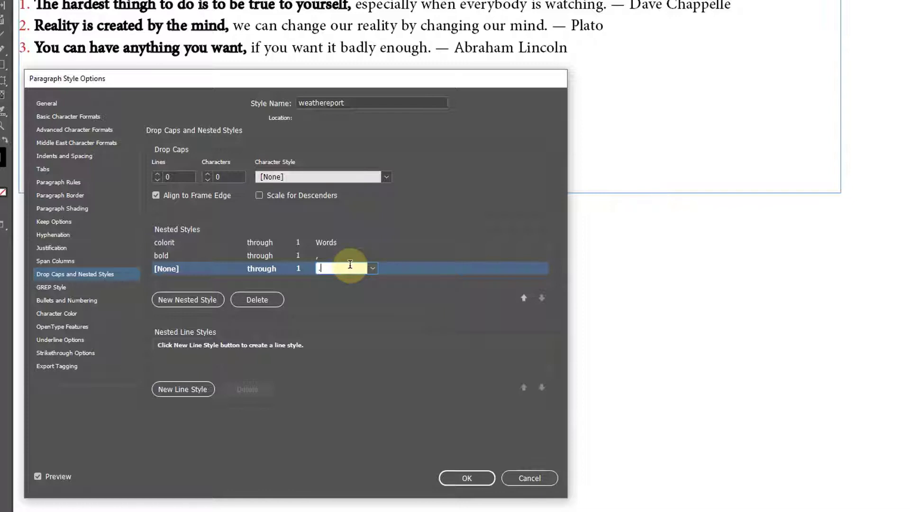
text(.)
key(Return)
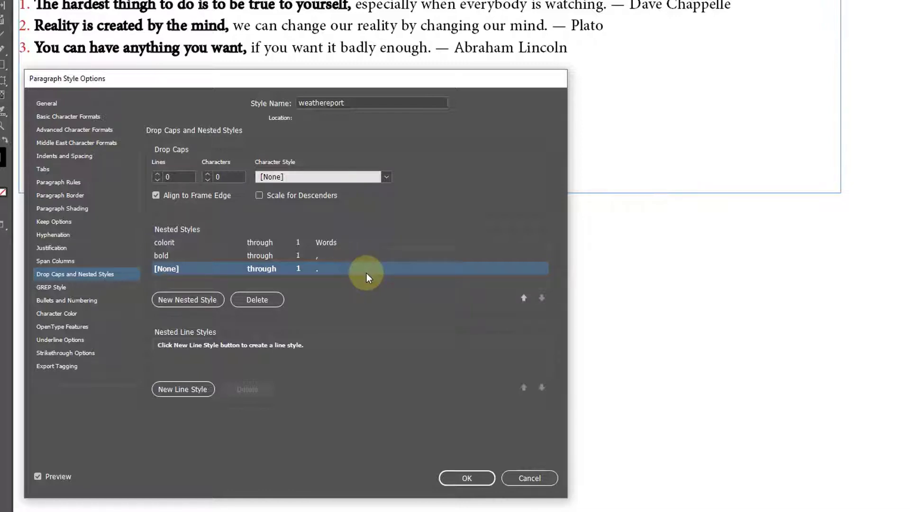
click(366, 272)
click(370, 269)
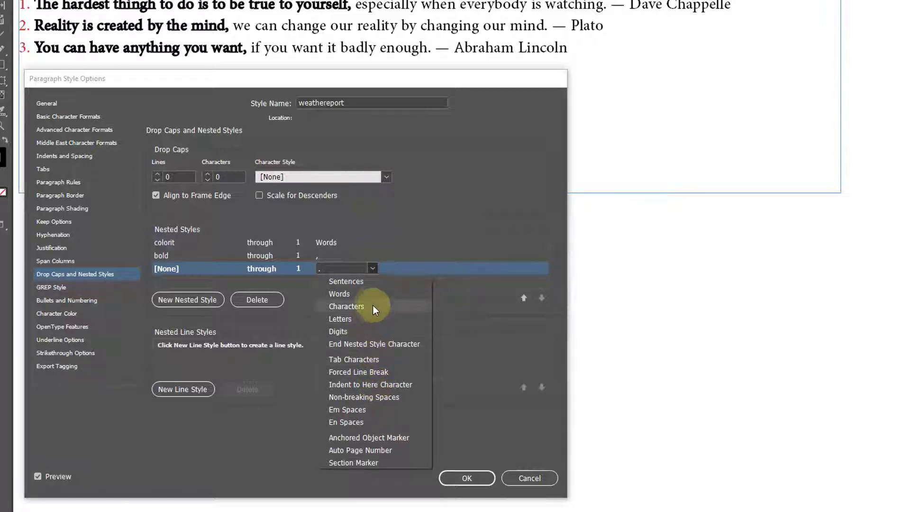
click(400, 234)
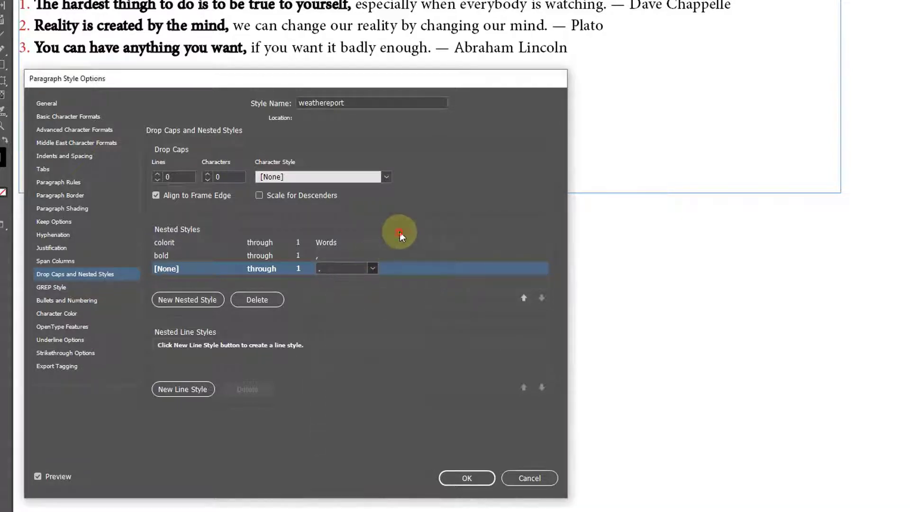
click(402, 227)
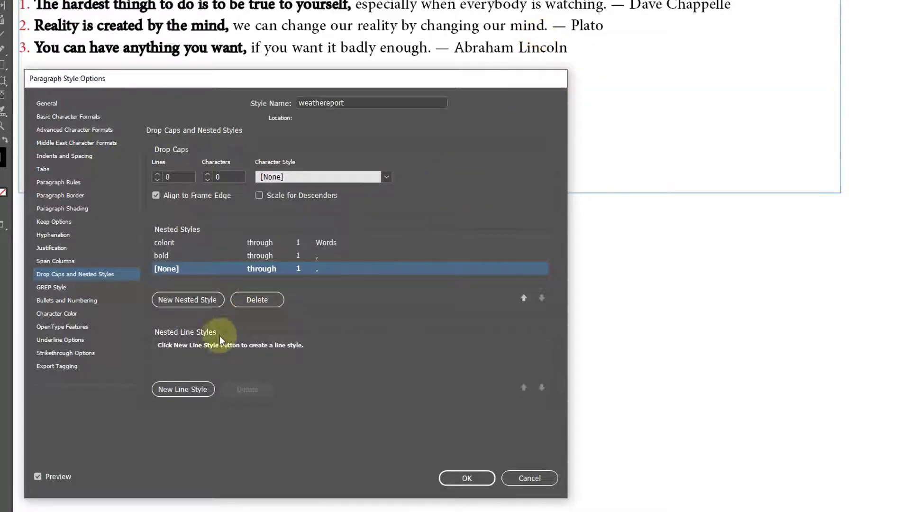
click(183, 280)
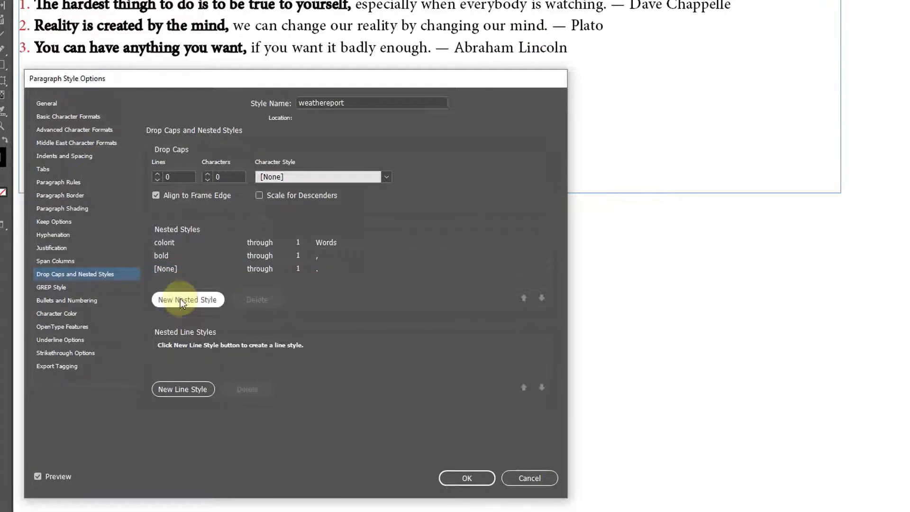
Add a fourth nested style that applies the colorit_green character style through 1 Words
click(181, 301)
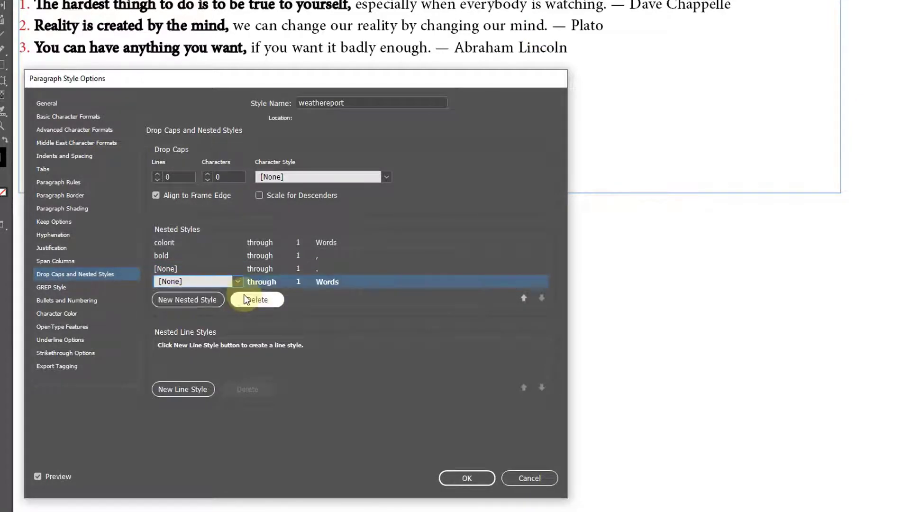
click(238, 282)
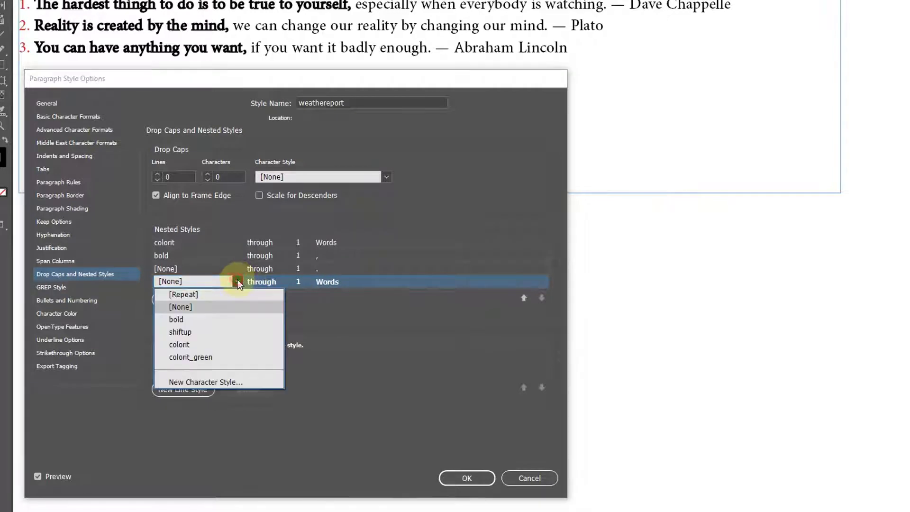
click(201, 357)
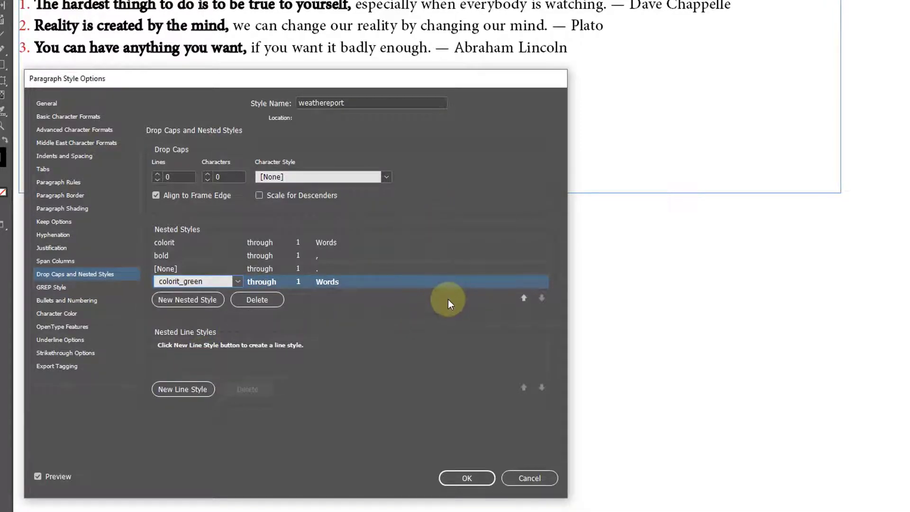
click(472, 245)
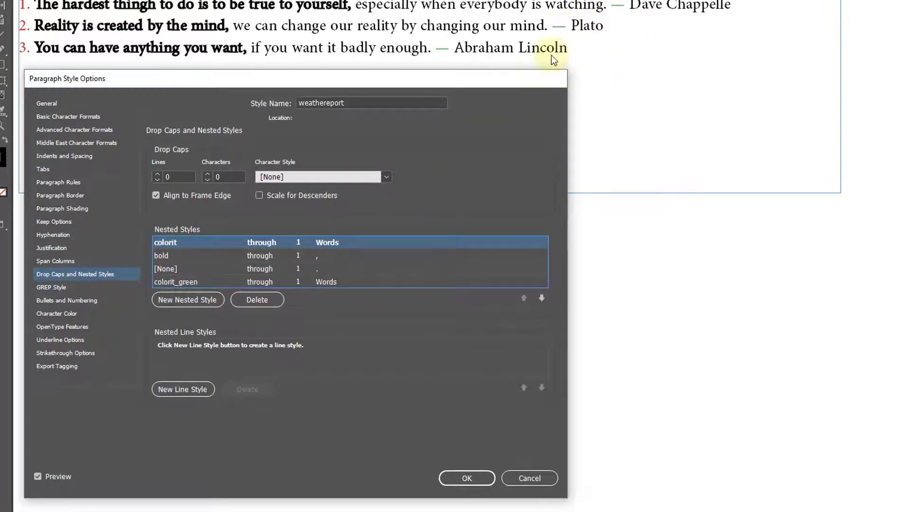
Change the unit of the colorit_green nested style to Sentences
click(385, 281)
click(373, 281)
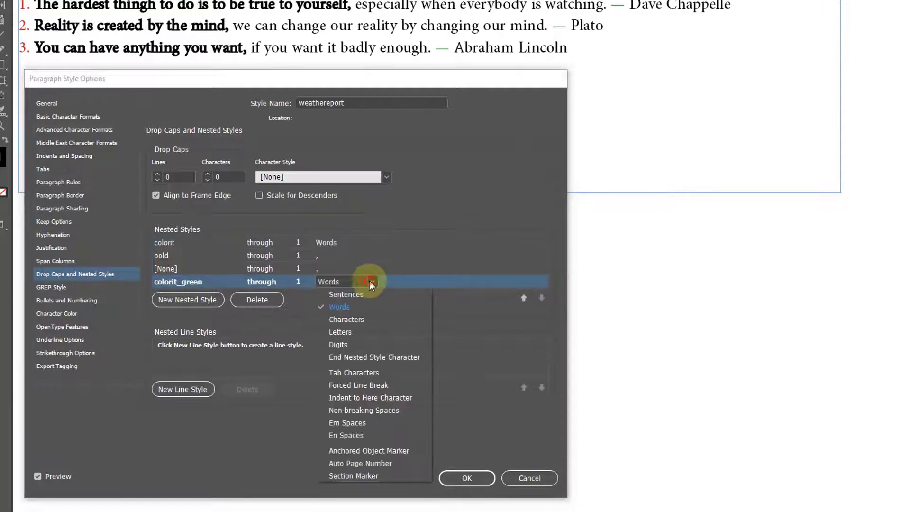
click(362, 298)
click(473, 242)
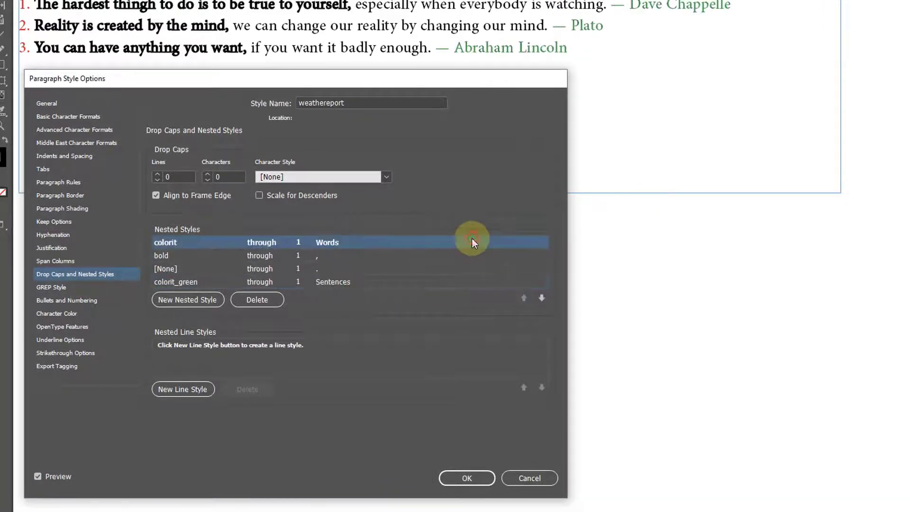
Insert a [None] nested style through 3 Characters directly before colorit_green and save the weathereport style
drag(466, 84, 723, 96)
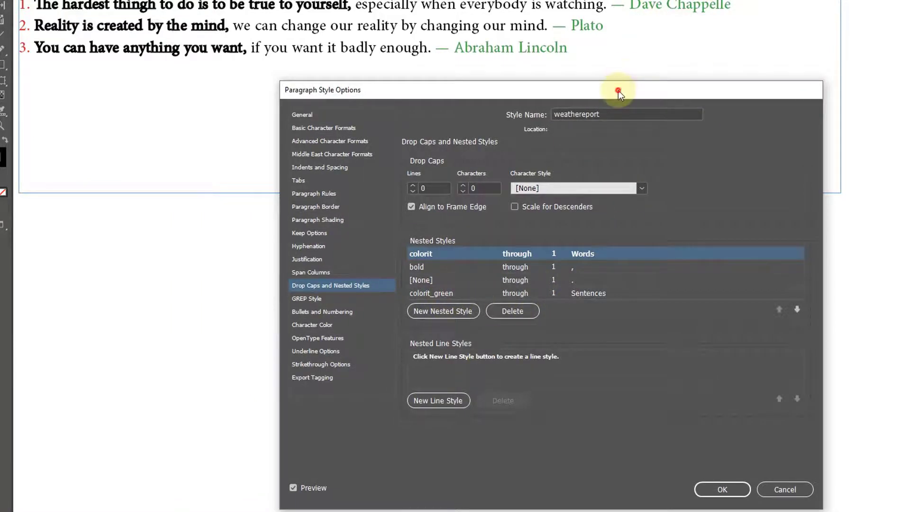
drag(618, 90, 621, 85)
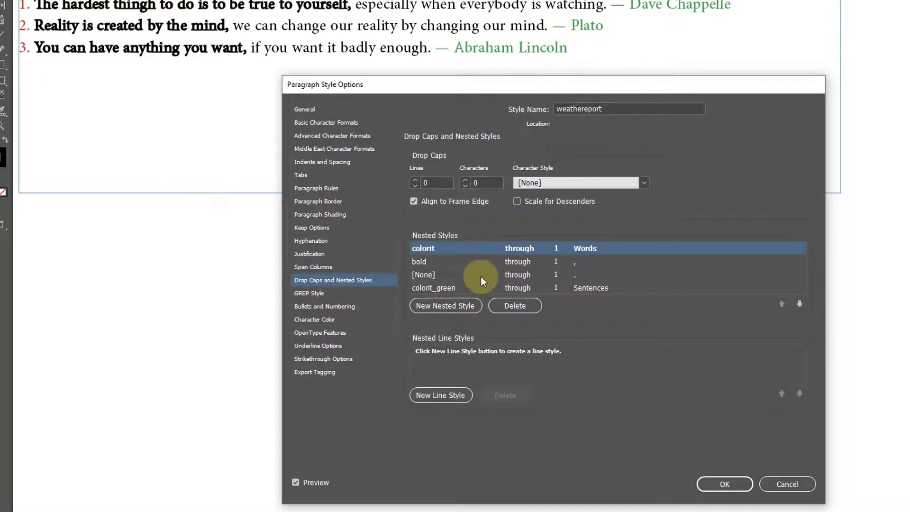
click(513, 276)
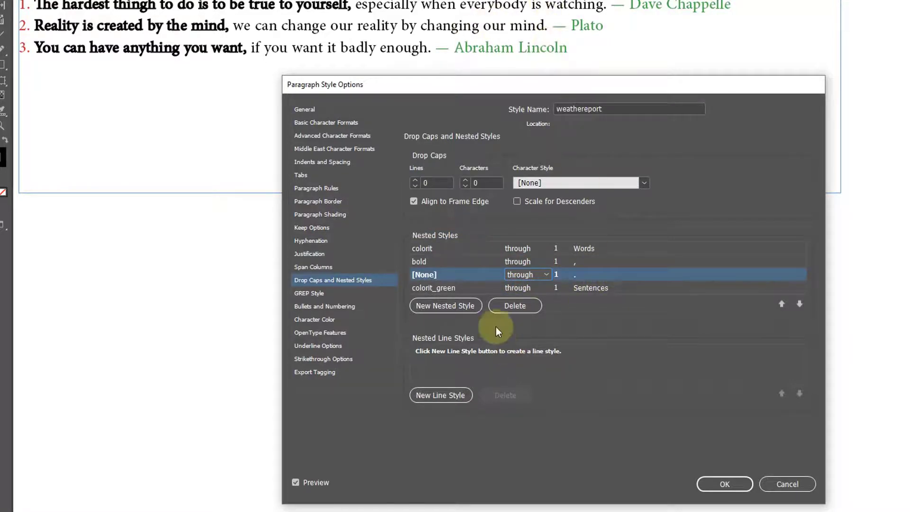
click(448, 309)
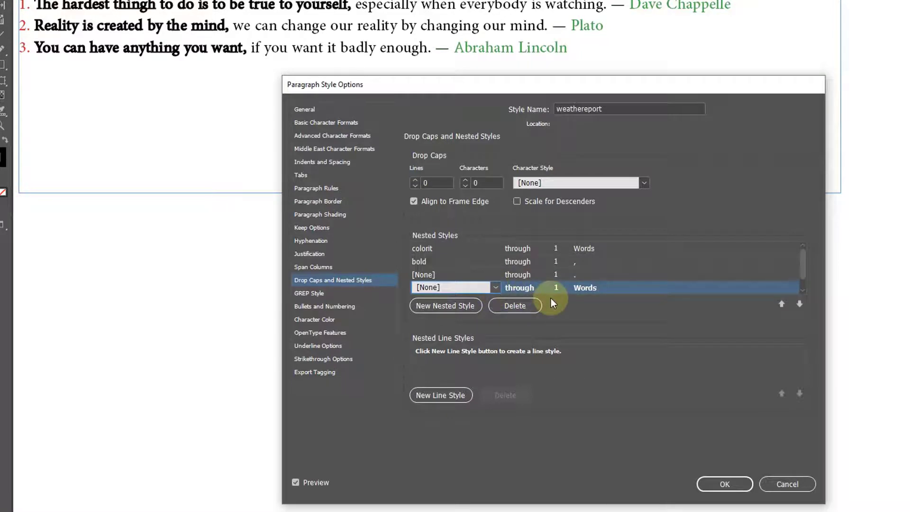
click(562, 288)
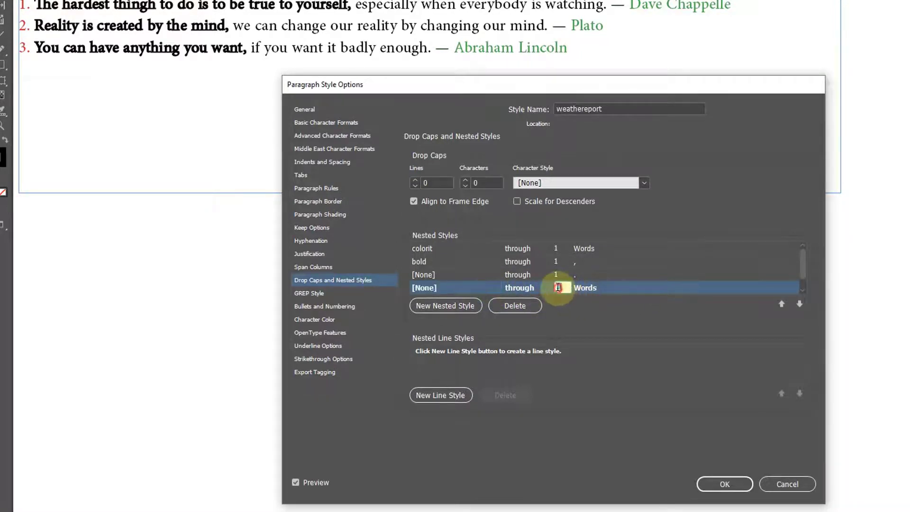
text(3)
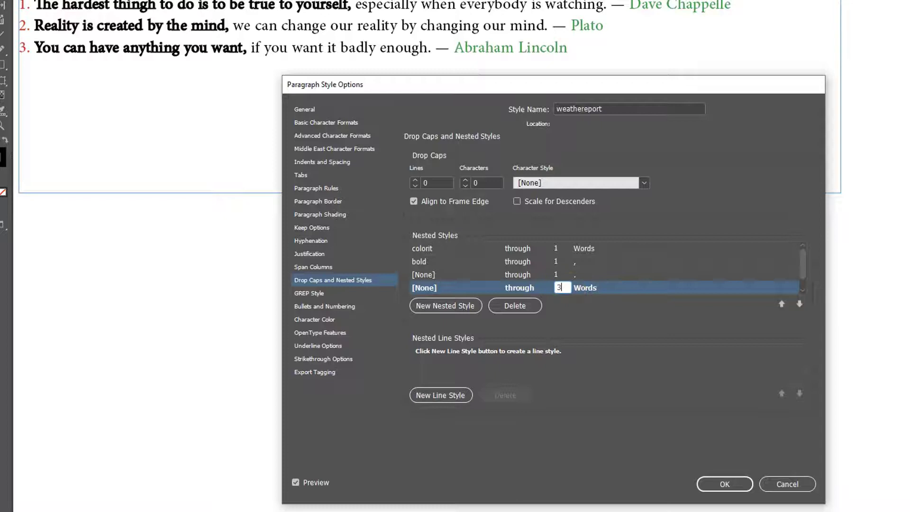
click(596, 292)
click(631, 287)
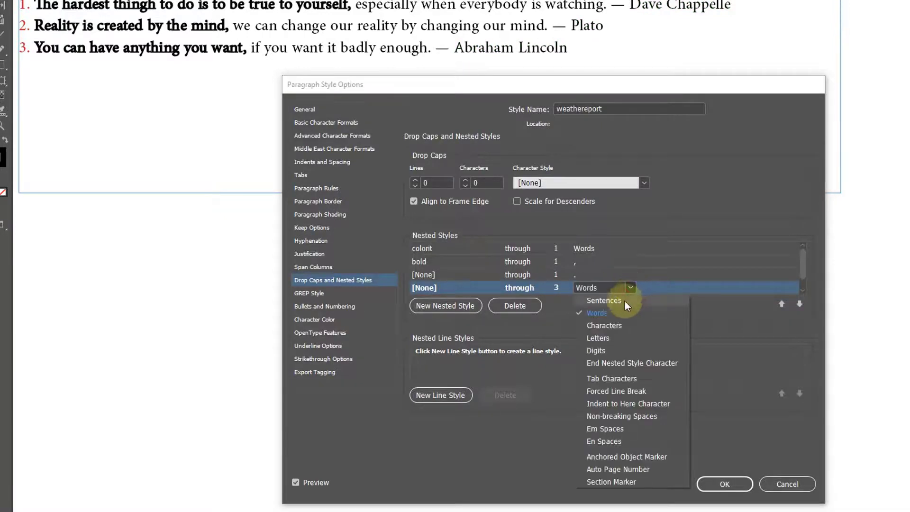
click(619, 326)
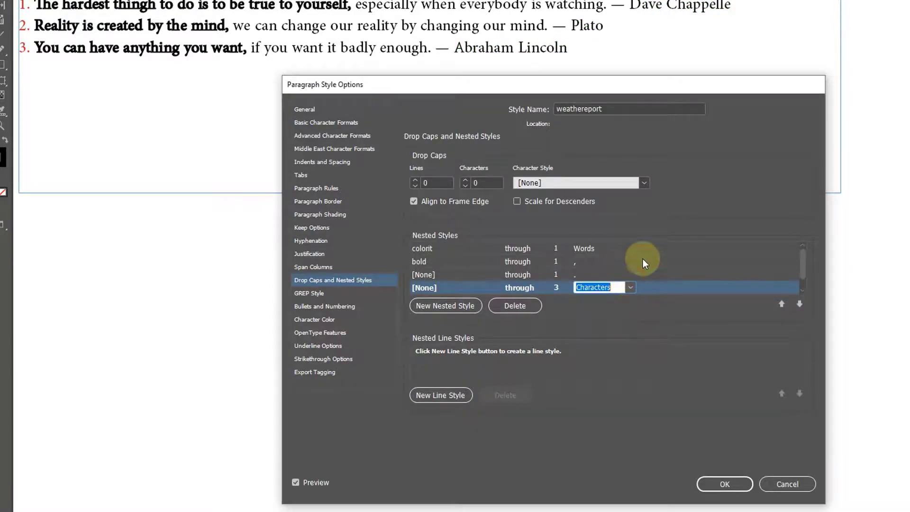
click(707, 262)
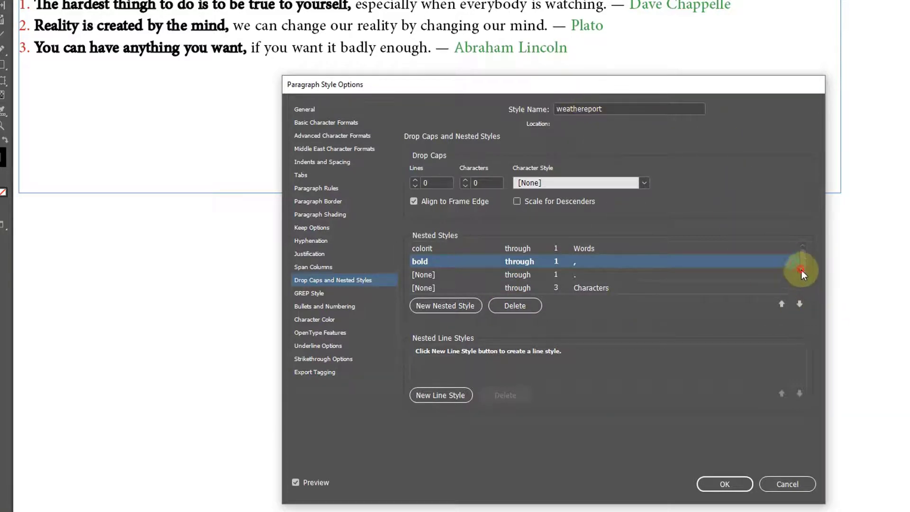
scroll(802, 270, down, 1)
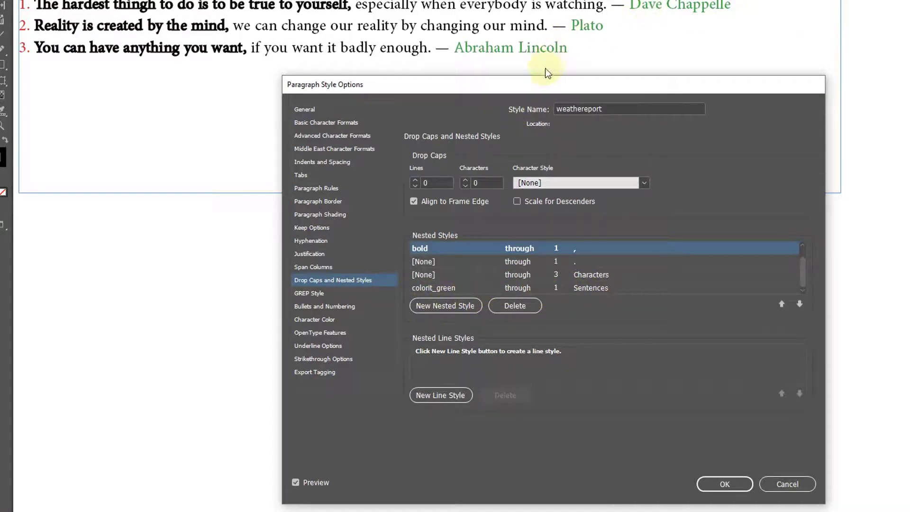
click(724, 484)
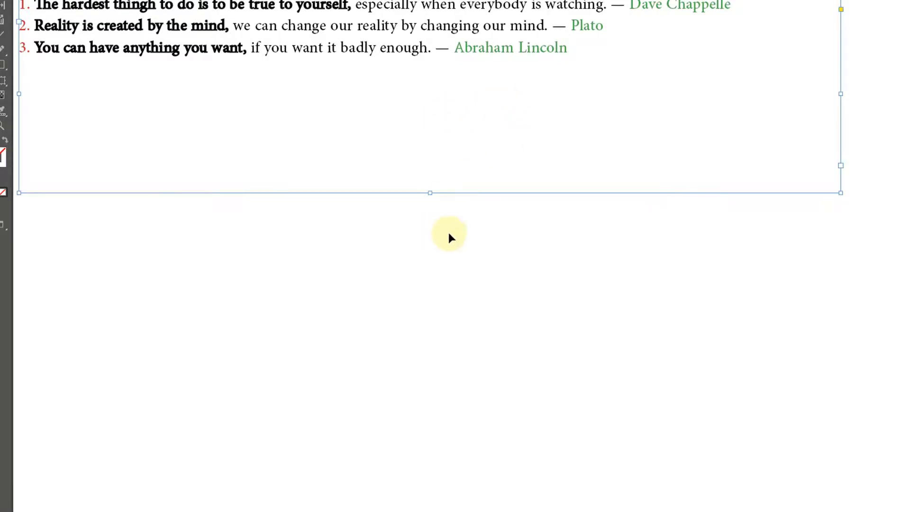
Select all three numbered quotations and apply the FruitDescription paragraph style to them
ctrl+alt+click(514, 180)
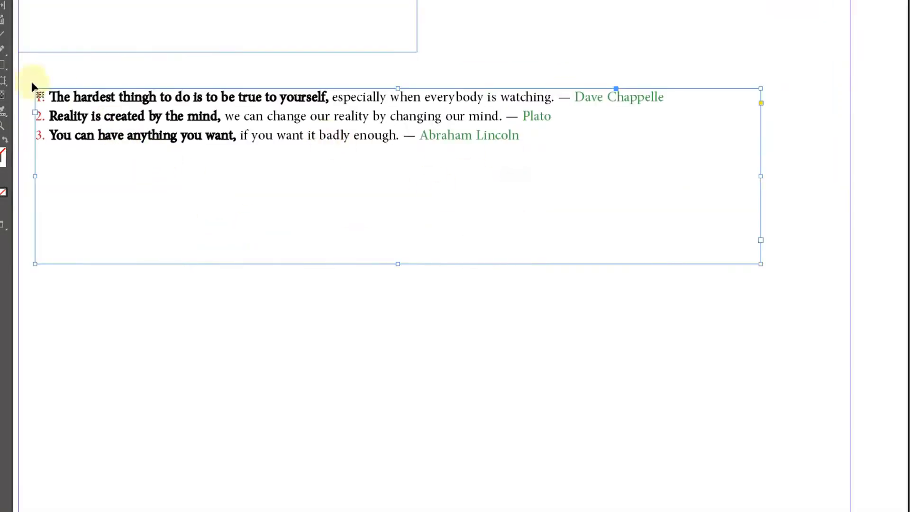
click(0, 36)
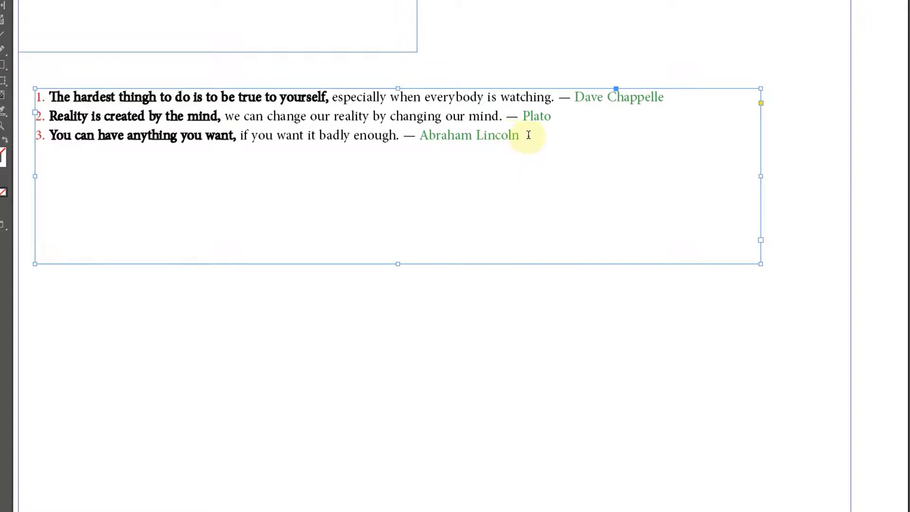
drag(533, 138, 5, 109)
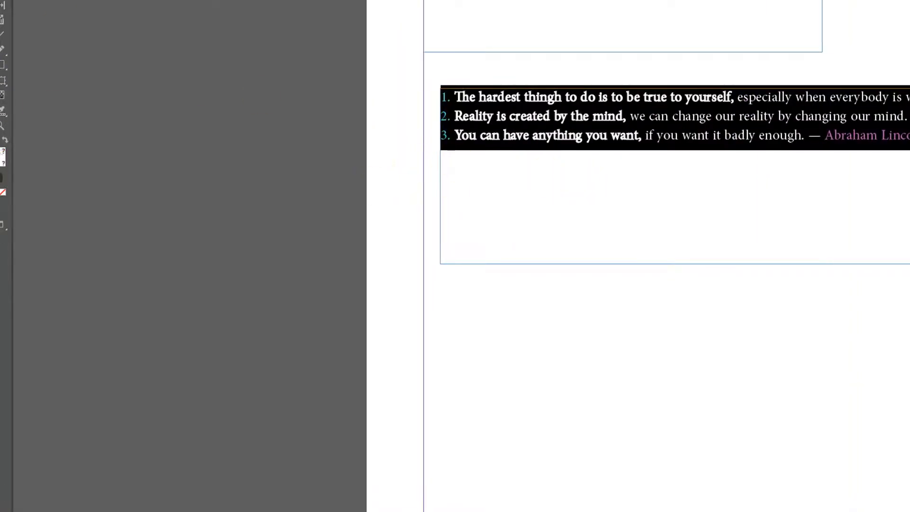
click(0, 0)
drag(716, 129, 306, 113)
click(0, 36)
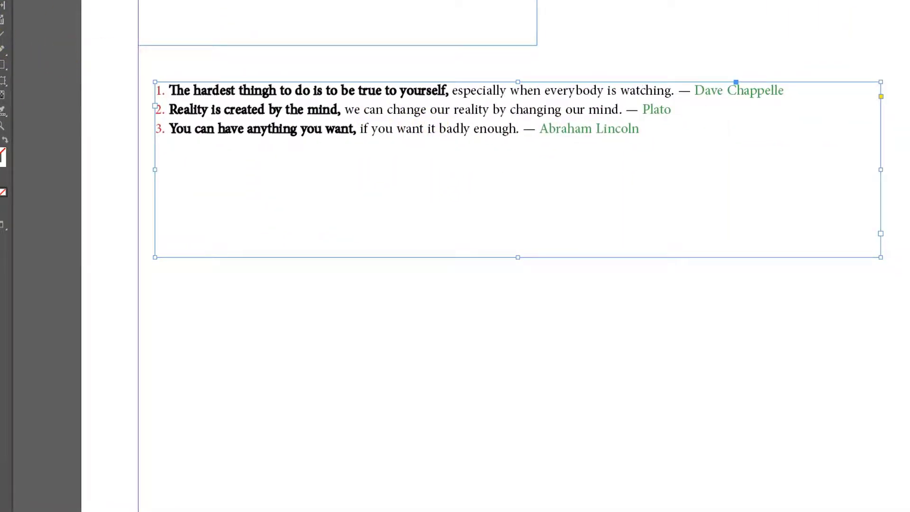
drag(681, 129, 156, 90)
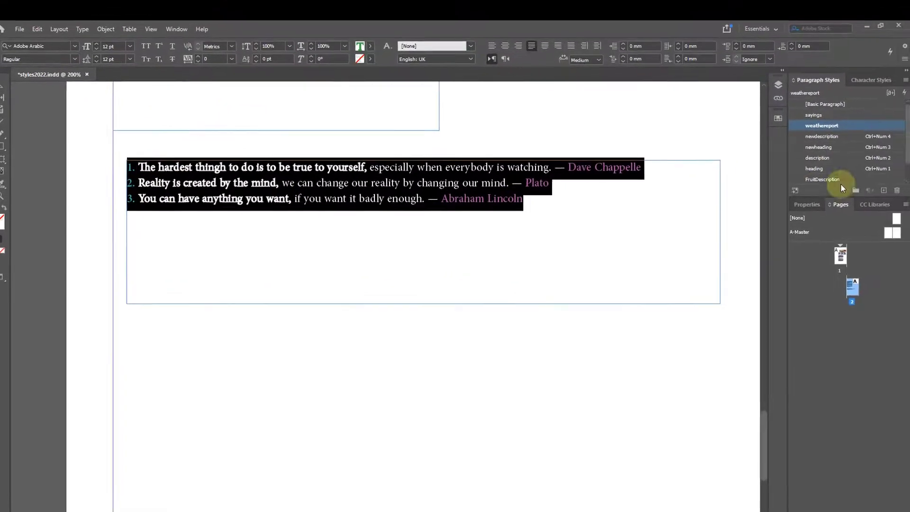
click(833, 169)
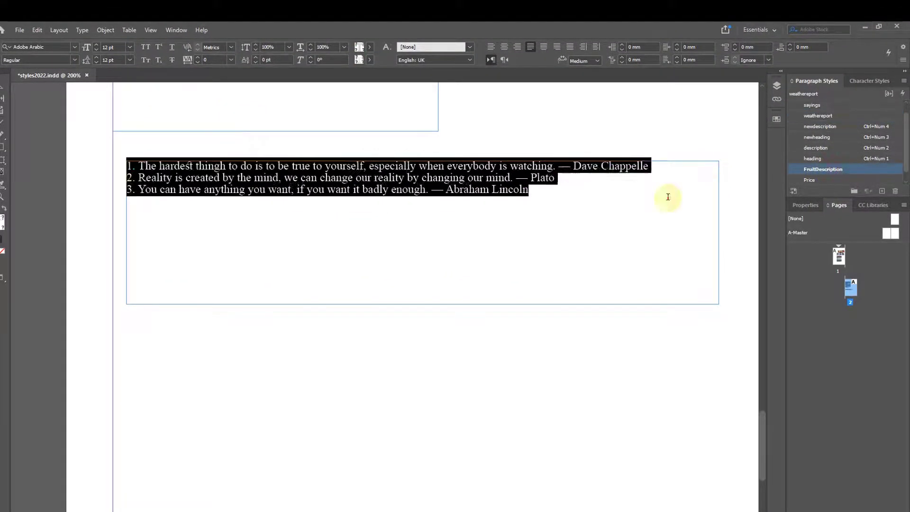
Select the three quotations again, apply the weathereport paragraph style and deselect the text
click(571, 227)
drag(502, 207, 90, 165)
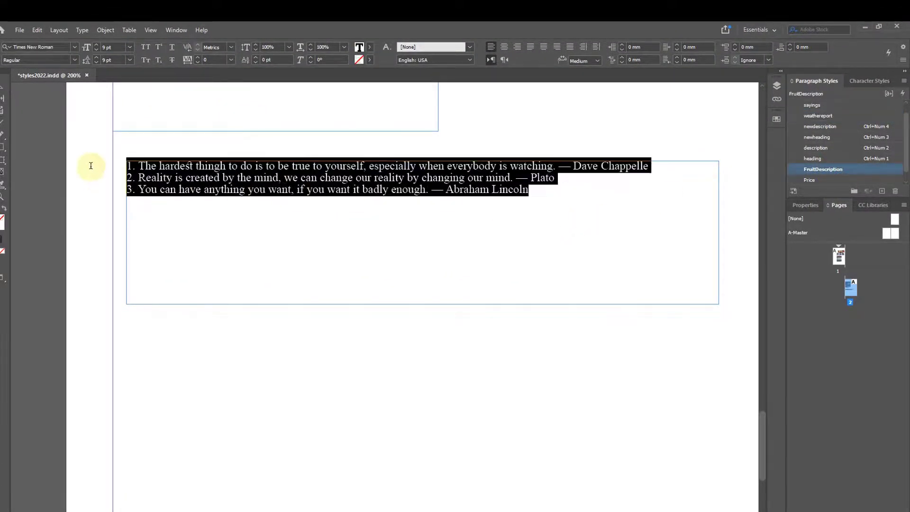
click(835, 118)
click(597, 214)
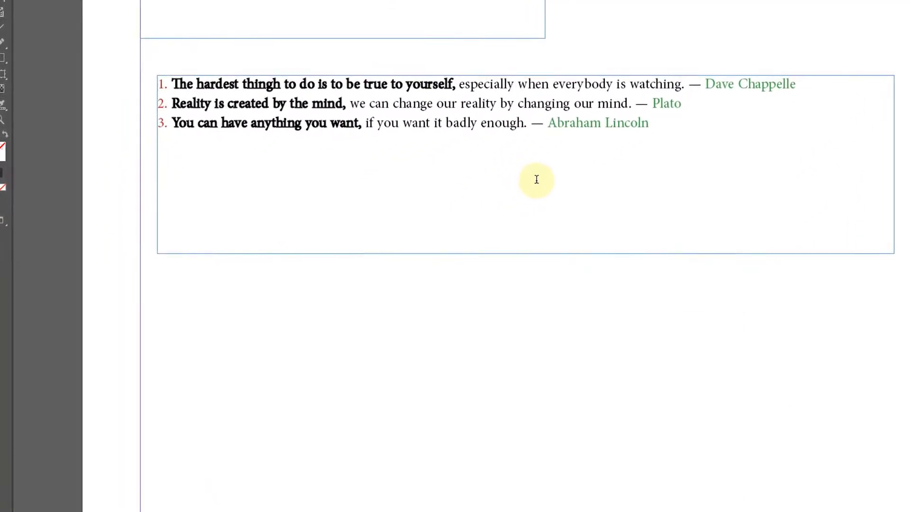
Start a fourth numbered paragraph directly below the third quotation
key(Return)
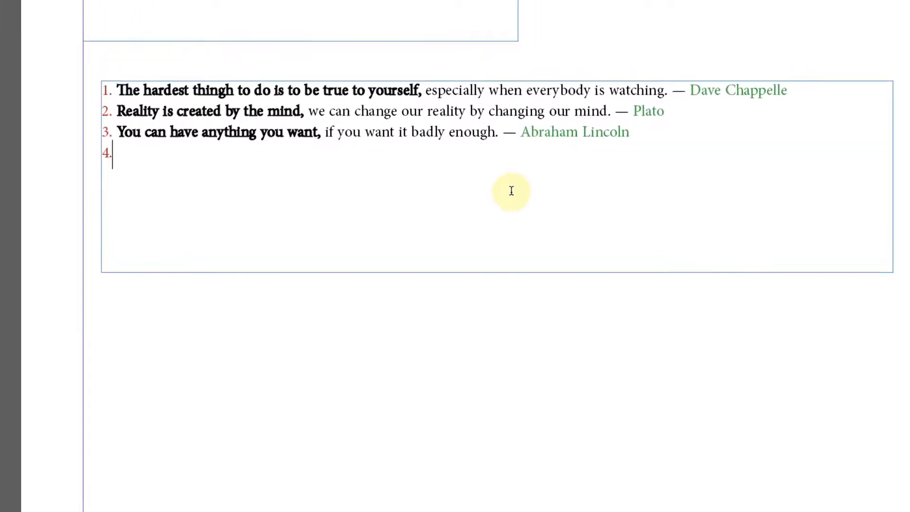
key(Up)
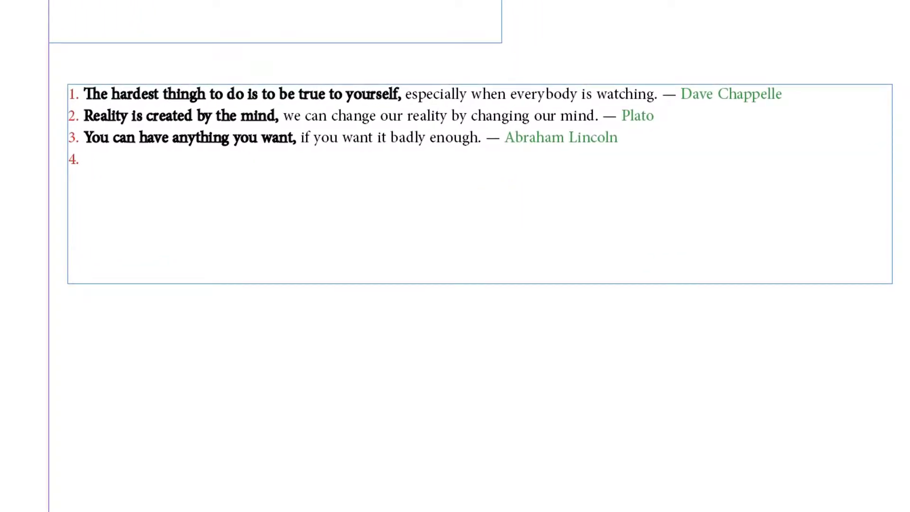
text(6)
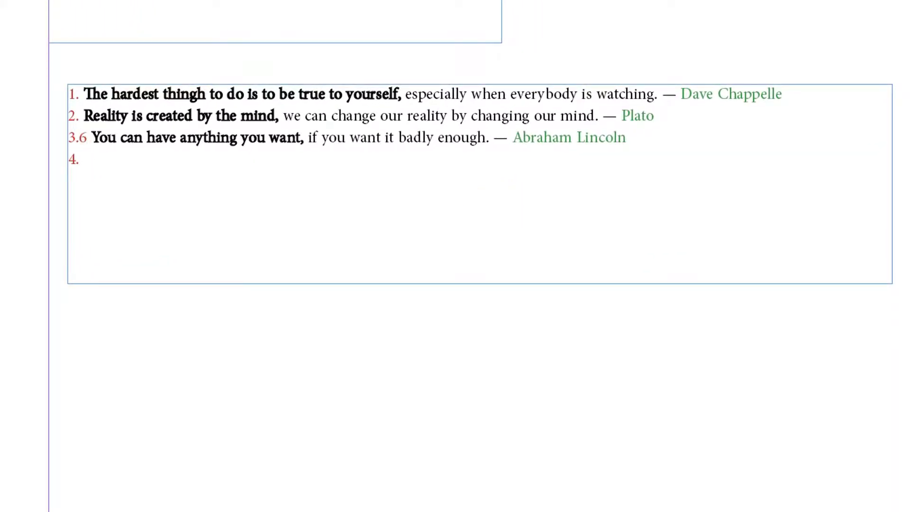
key(BackSpace)
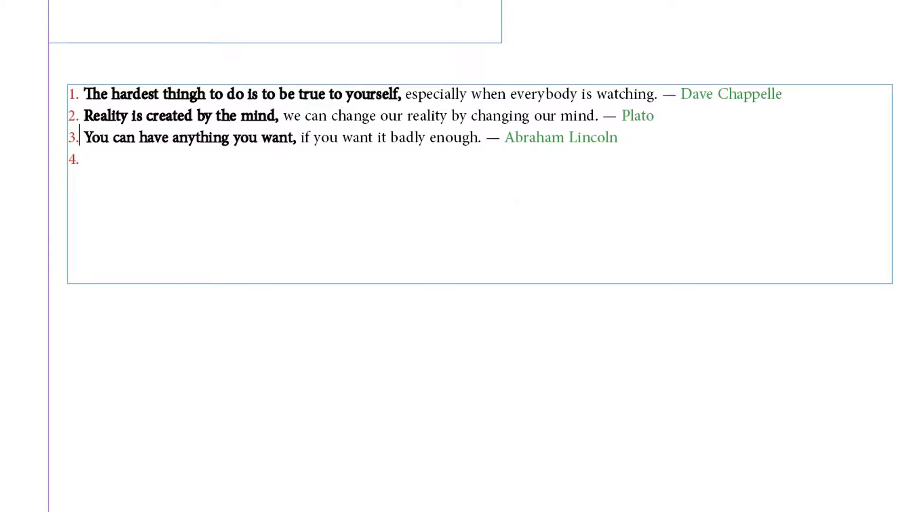
key(Down)
Write the fourth numbered entry's text, beginning "This is a demo of Nested Styles, you can learn it if you"
text(This is a d)
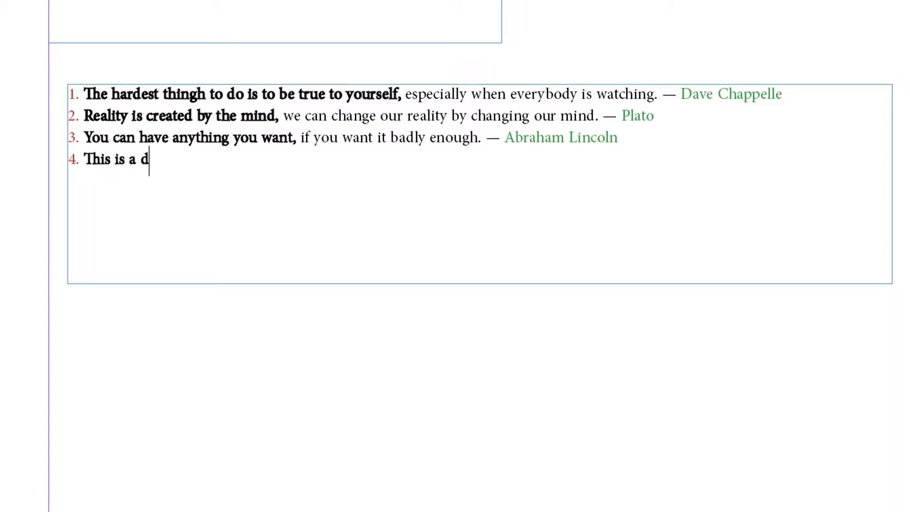
text(e o)
key(BackSpace)
key(BackSpace)
text(mo of )
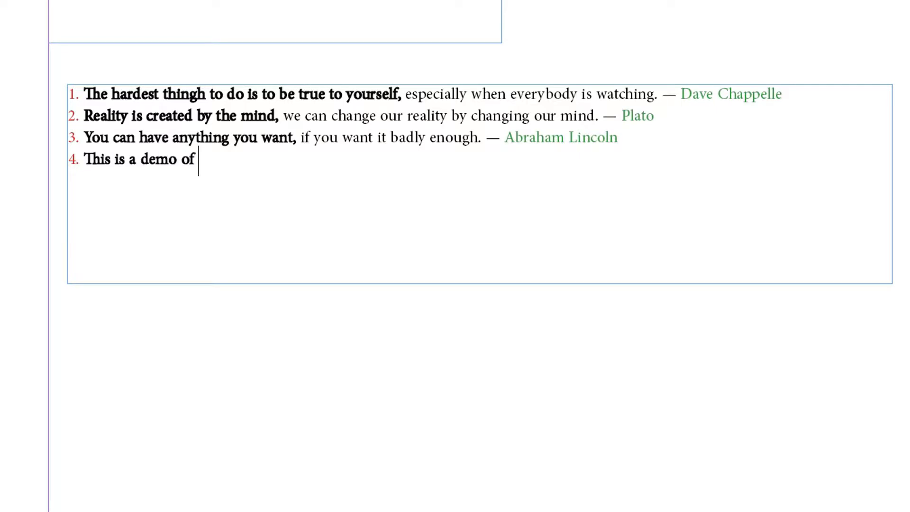
text(Nested Sty)
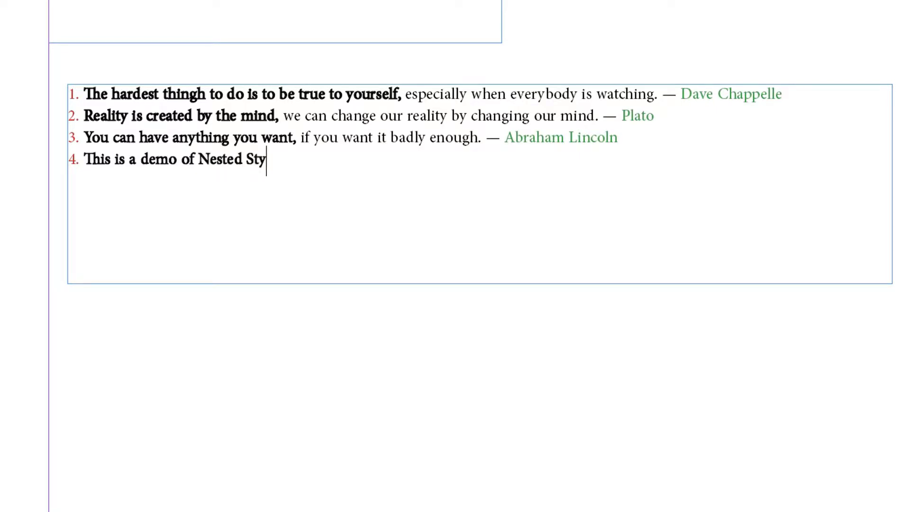
text(les, you)
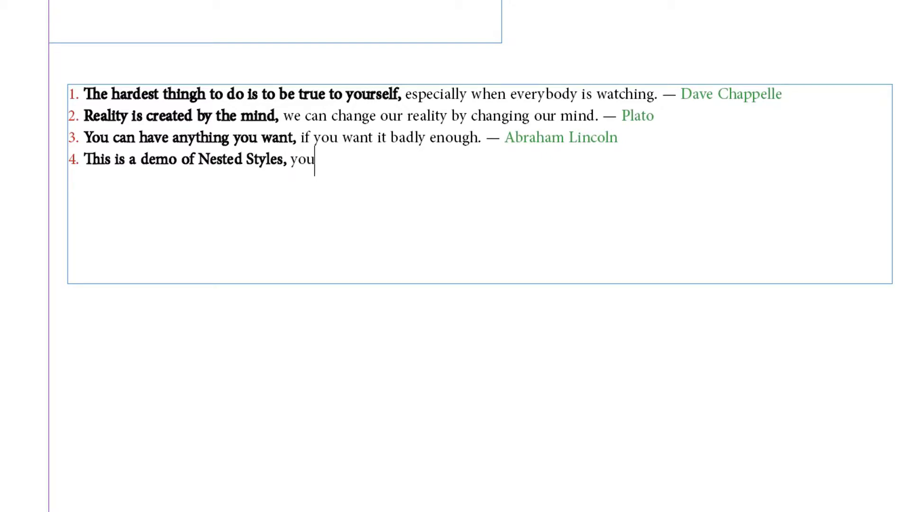
text( can learn i)
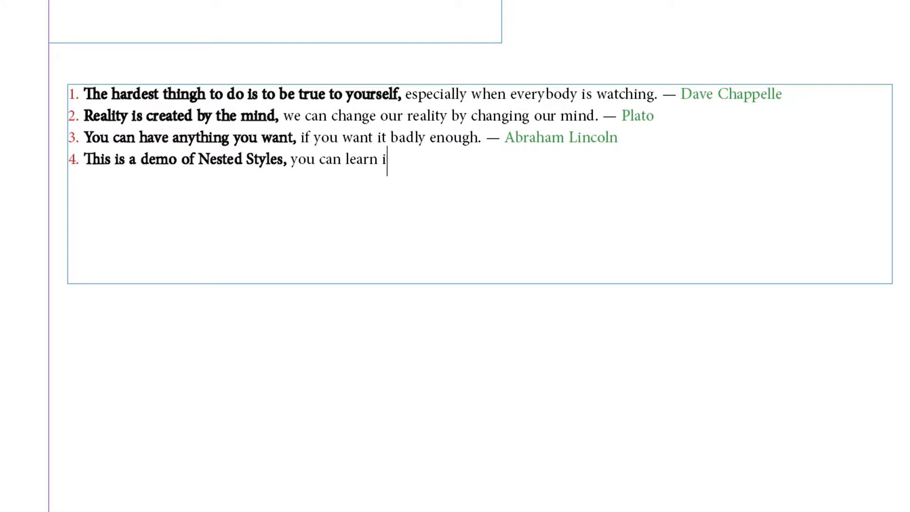
text(t if you wan)
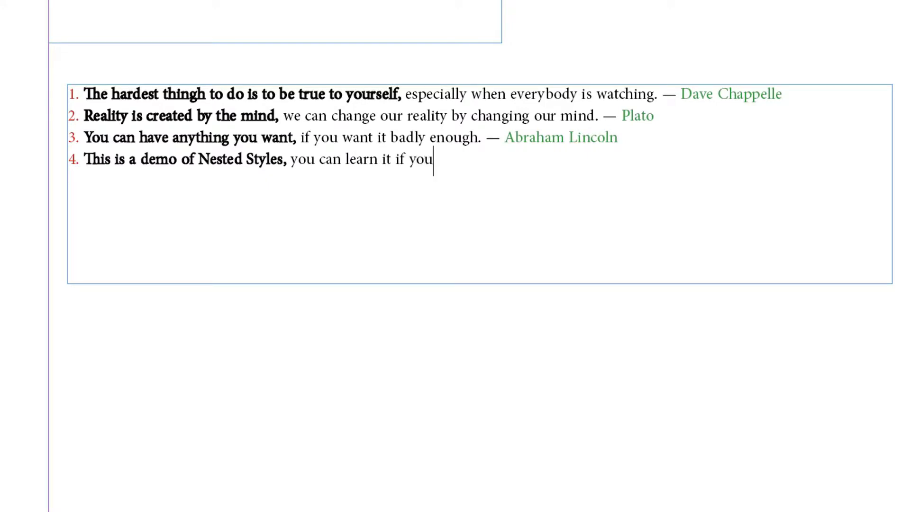